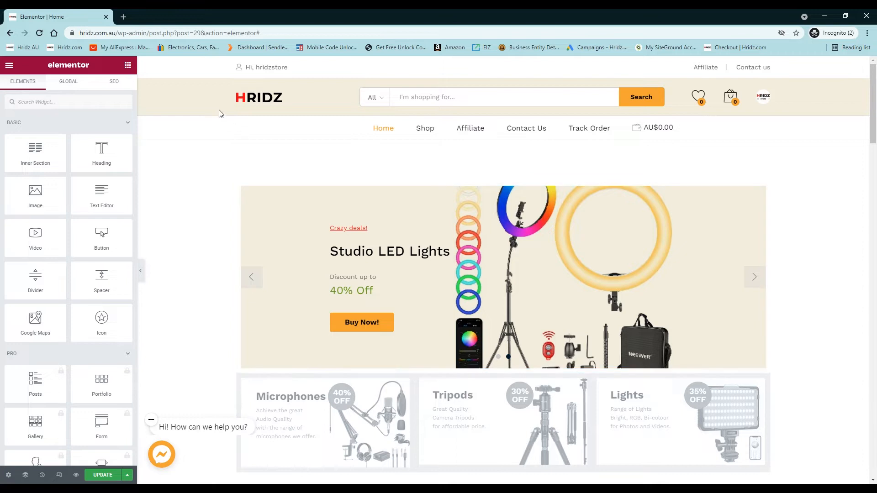
Step: Delete the existing slider section and add a new single-column section in its place above the category banners
scroll(353, 255, down, 10)
scroll(353, 254, up, 10)
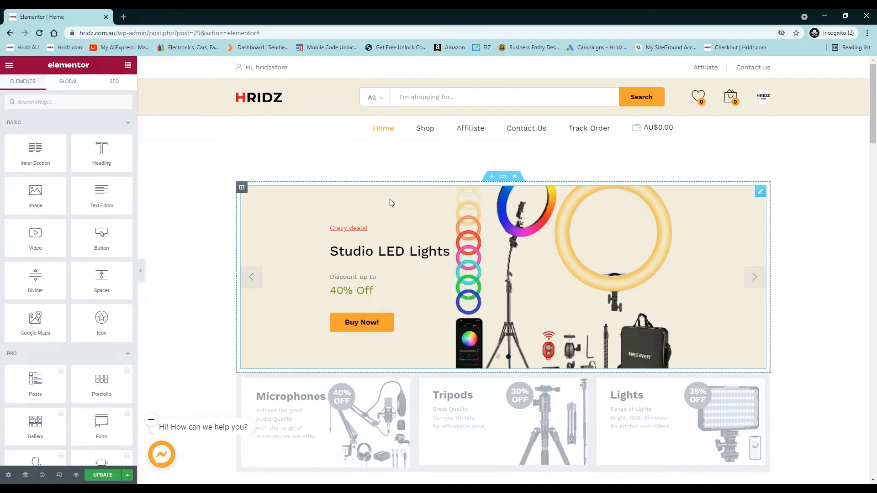
click(515, 179)
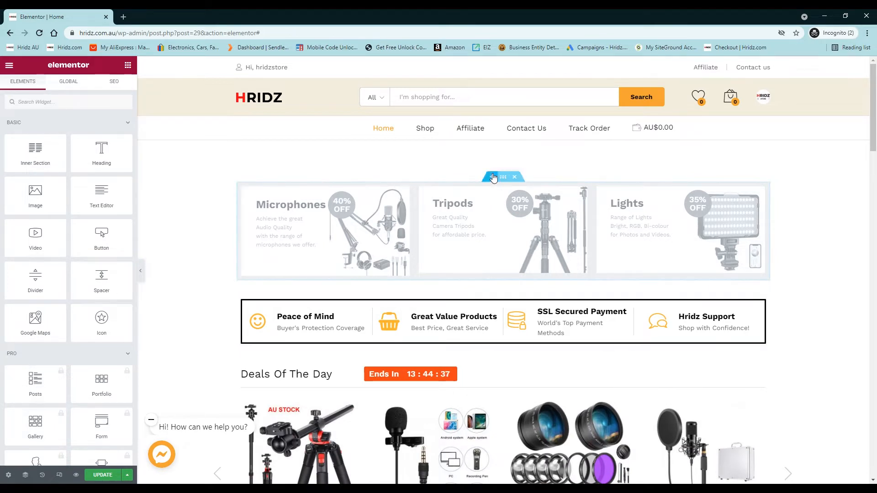
click(494, 177)
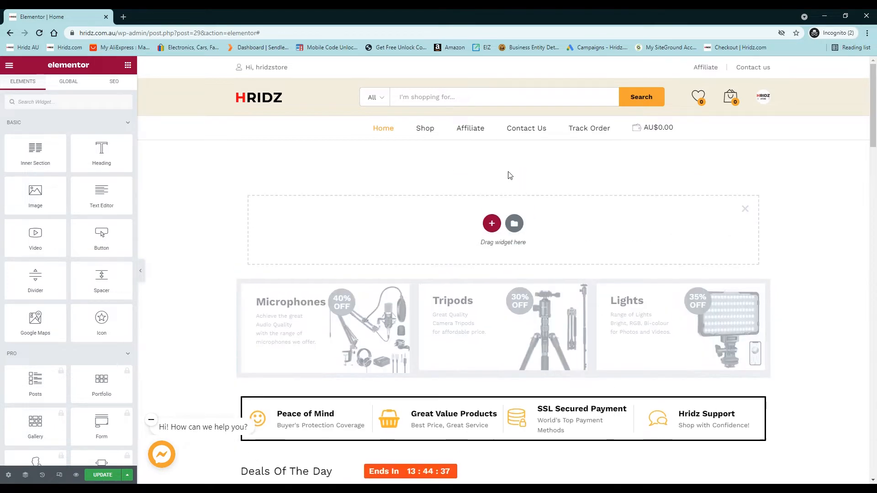
click(494, 223)
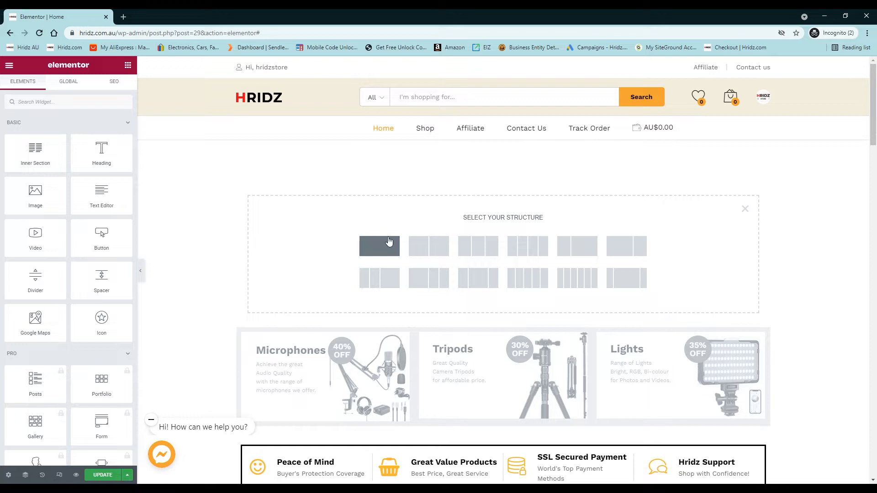
click(381, 253)
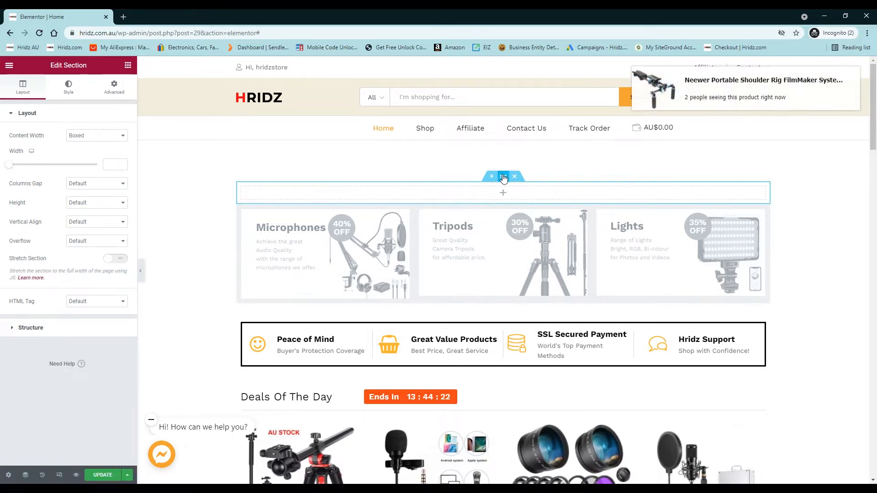
Step: Unlink the new section's padding values and set its top and bottom padding to 10 px each
click(115, 91)
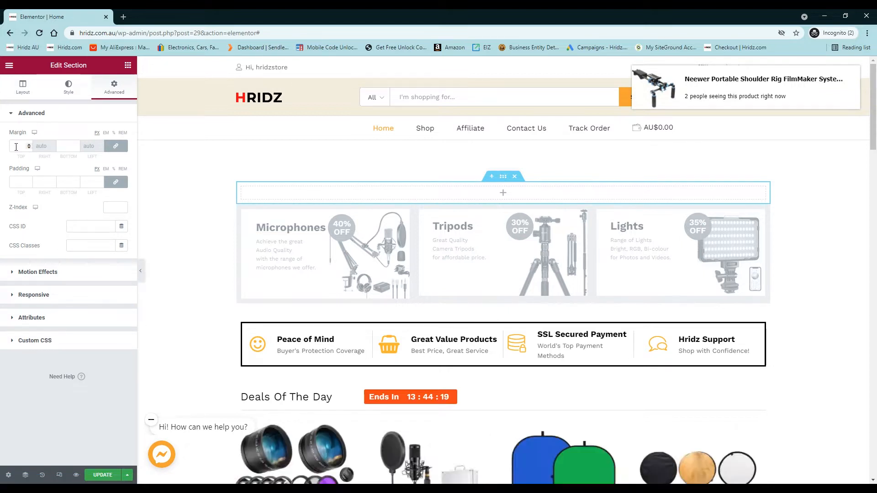
click(117, 183)
double_click(23, 182)
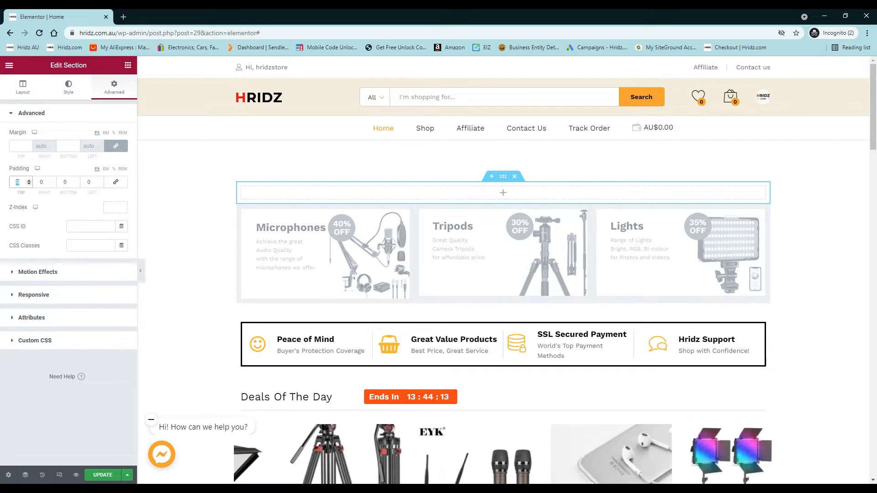
text(10)
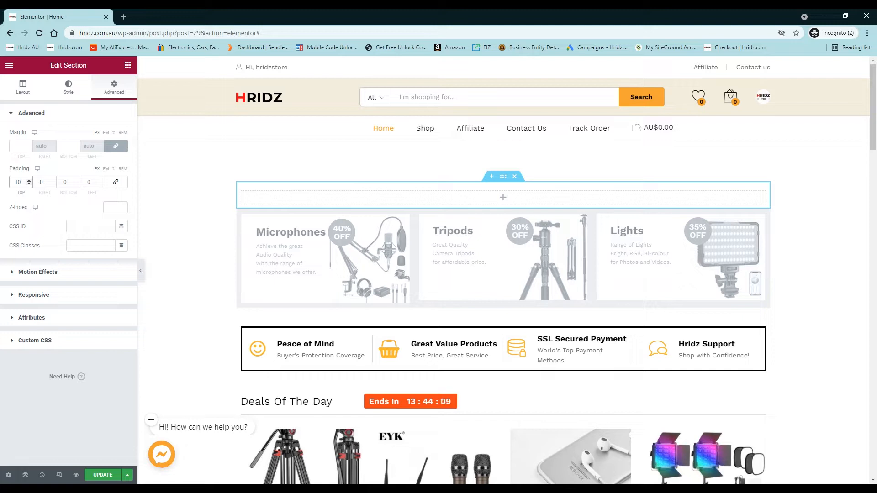
drag(69, 182, 55, 185)
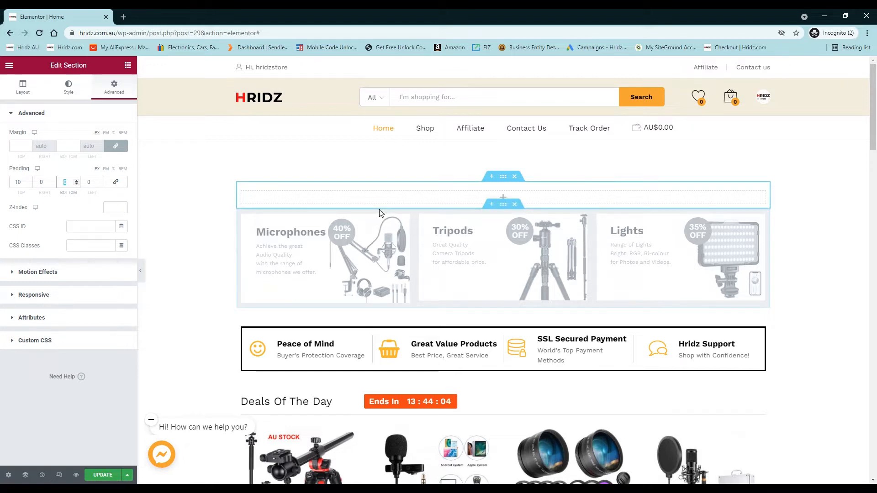
text(10)
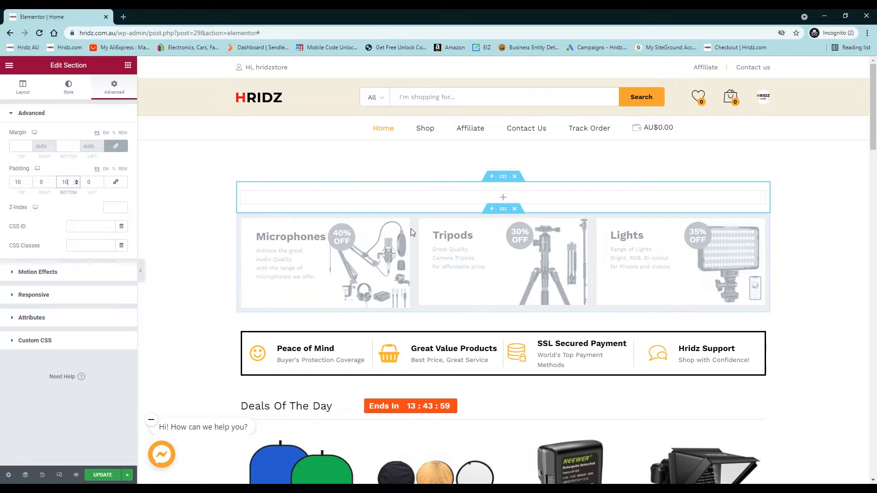
Step: Search the widgets for "slide" and place the Martfury - Slides widget in the new empty section
click(438, 205)
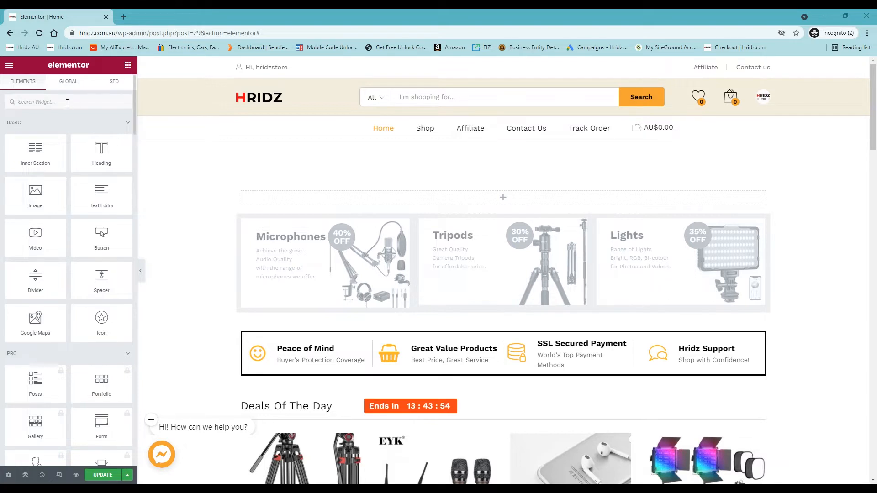
click(34, 101)
text(slide)
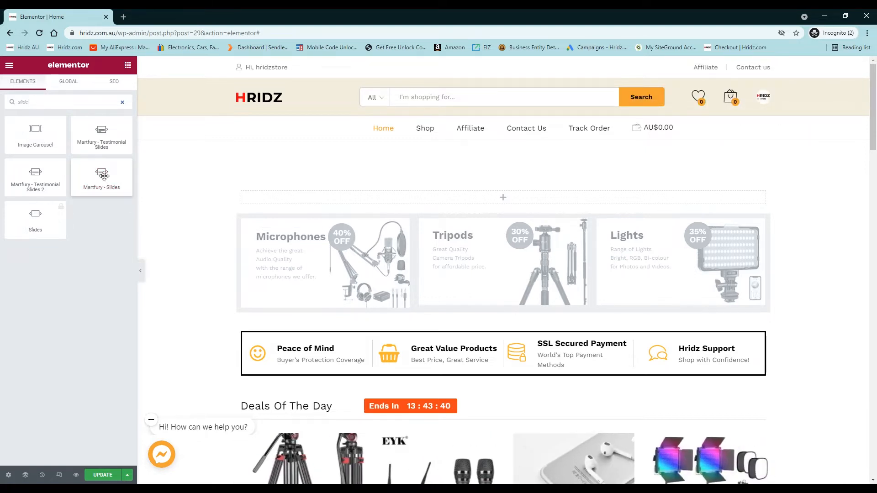
drag(103, 174, 479, 193)
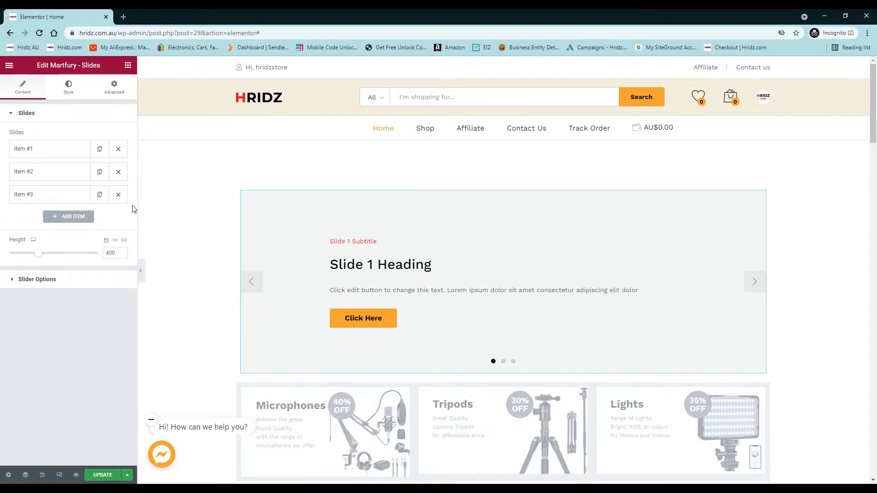
Step: Set the first slide's background color to #71E3E2 and show that slide in the preview
click(58, 156)
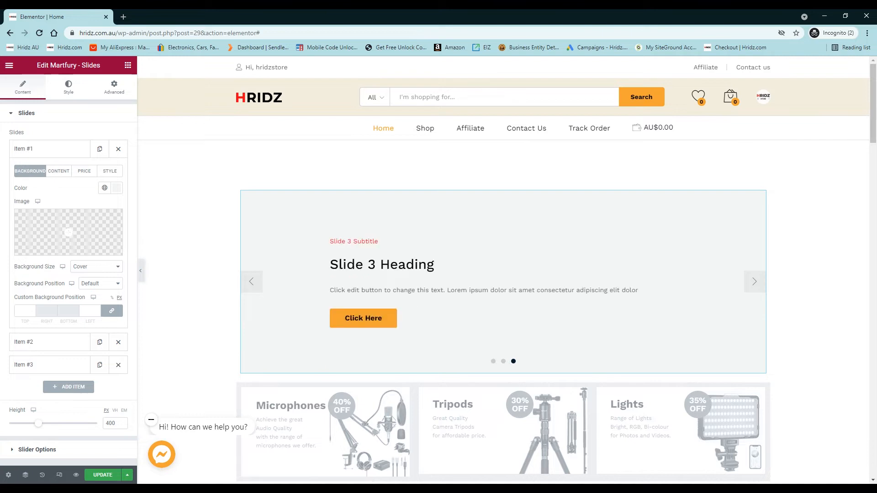
click(118, 189)
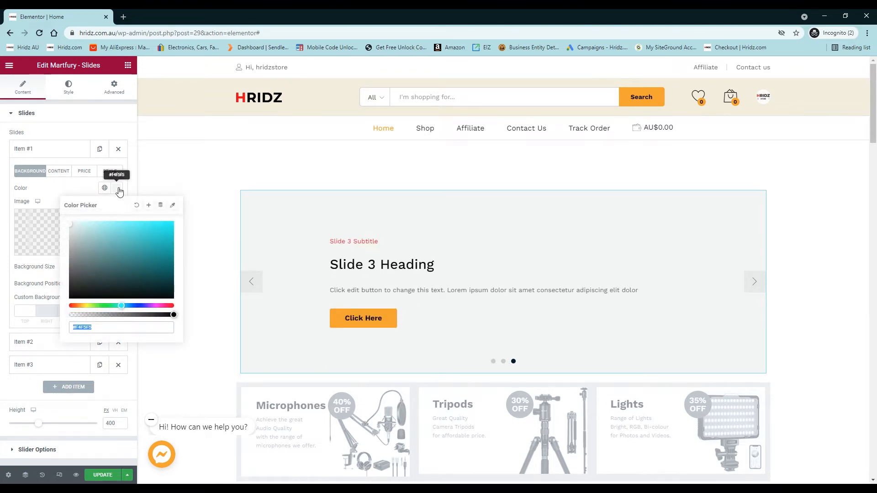
click(78, 328)
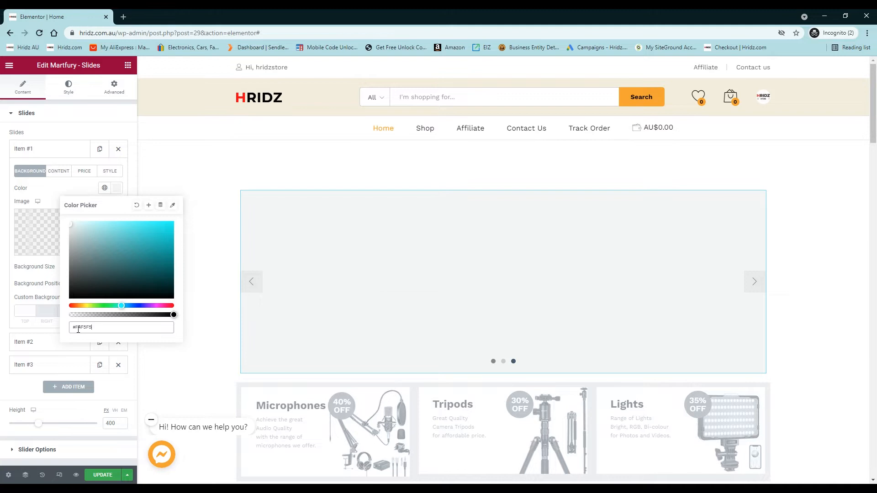
drag(77, 328, 147, 322)
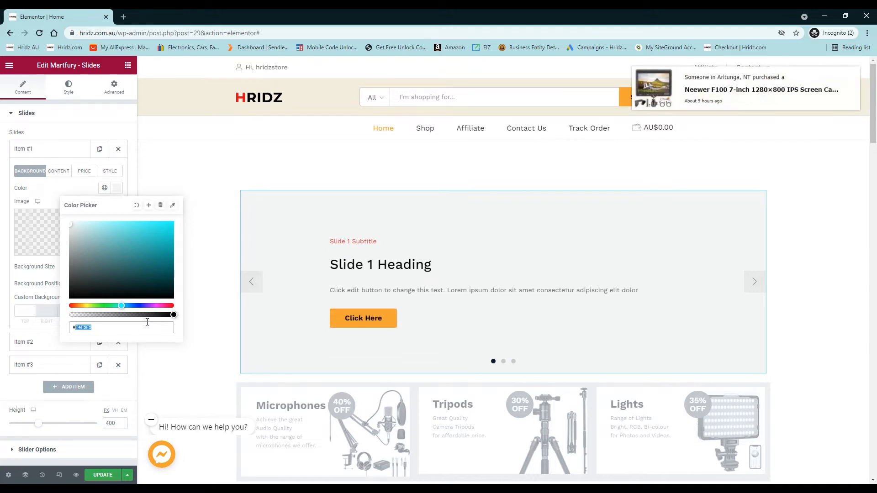
text(71)
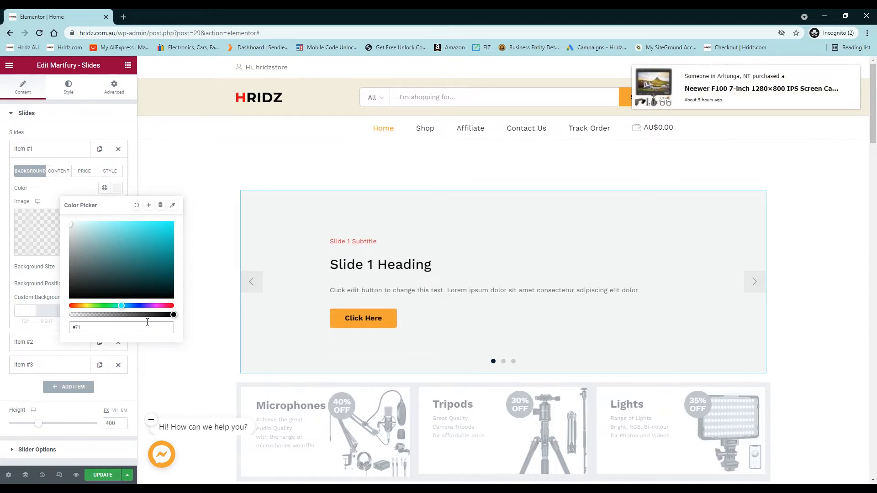
text(e3e2)
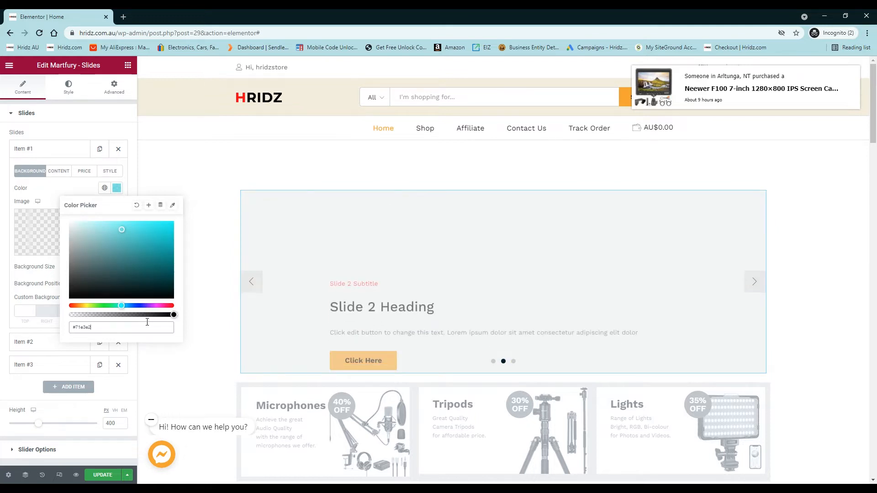
click(90, 188)
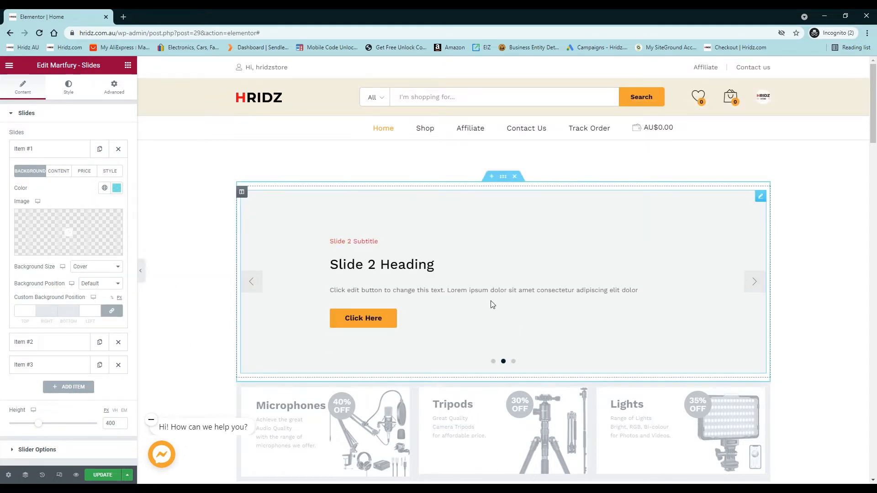
click(253, 288)
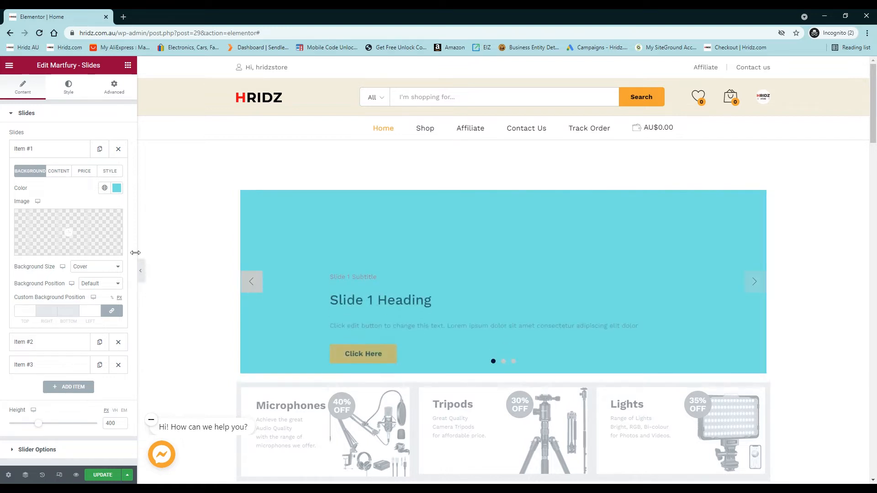
Step: Delete the second and third slides from the slides widget, keeping only the first
click(71, 150)
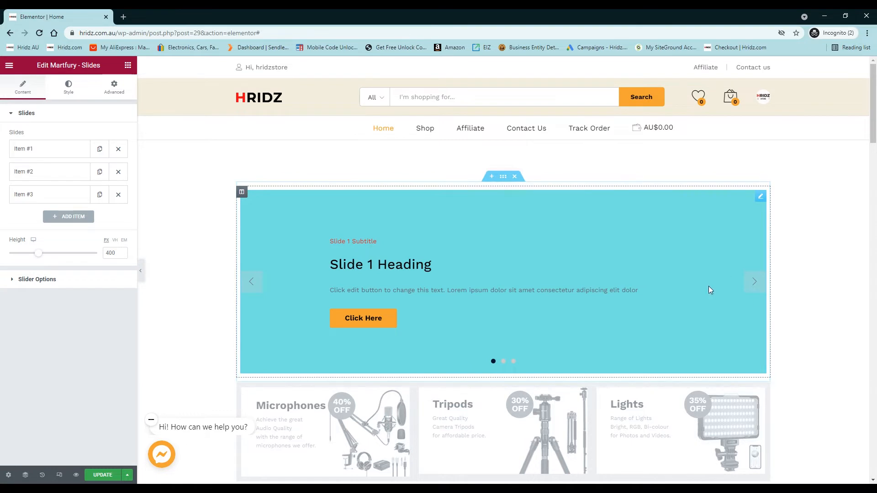
click(119, 177)
click(119, 177)
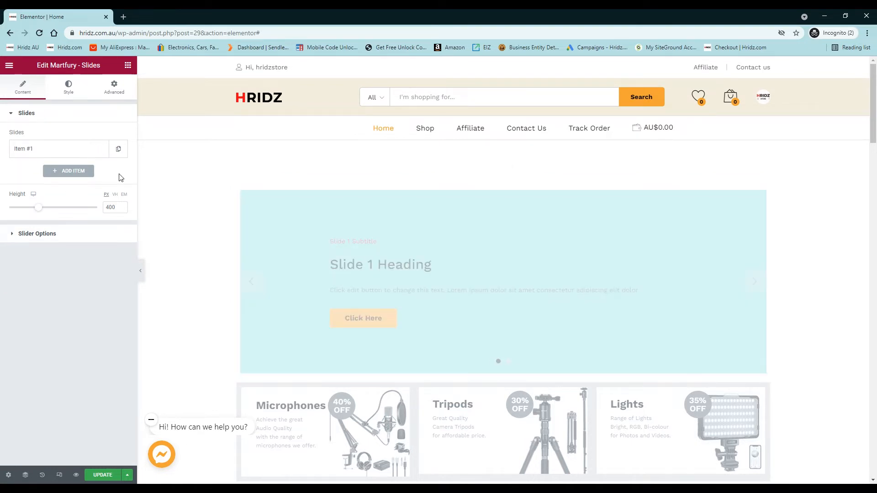
Step: Search the media library for "tripod" and insert the Neewer heavy-duty video tripod picture as the slide's background image
click(47, 150)
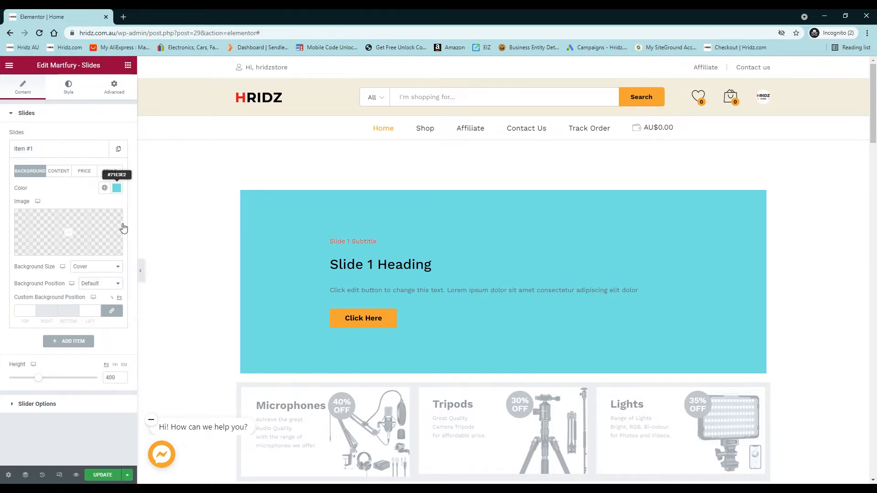
mouse_move(70, 231)
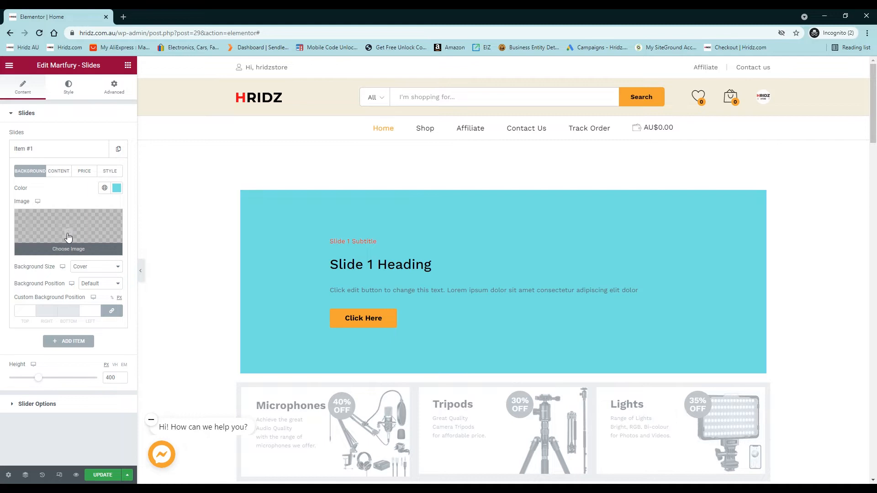
click(69, 233)
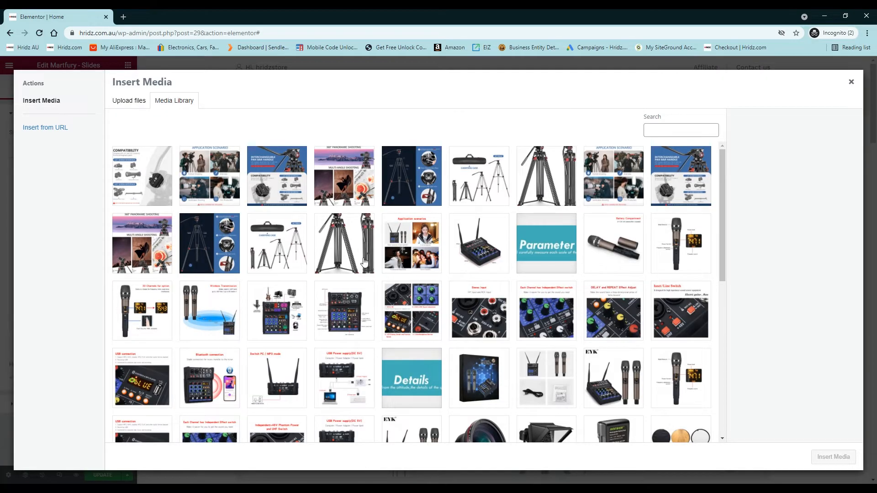
scroll(388, 283, down, 3)
scroll(429, 319, up, 2)
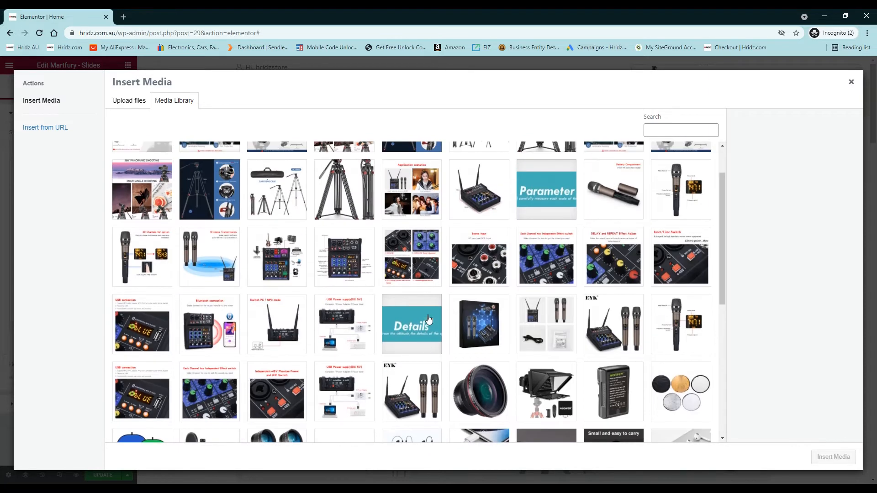
scroll(429, 320, up, 1)
click(671, 124)
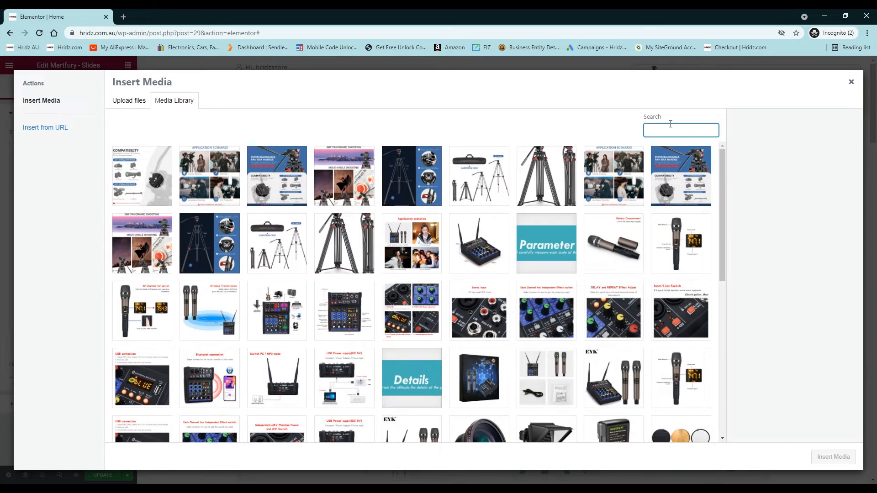
text(tripod)
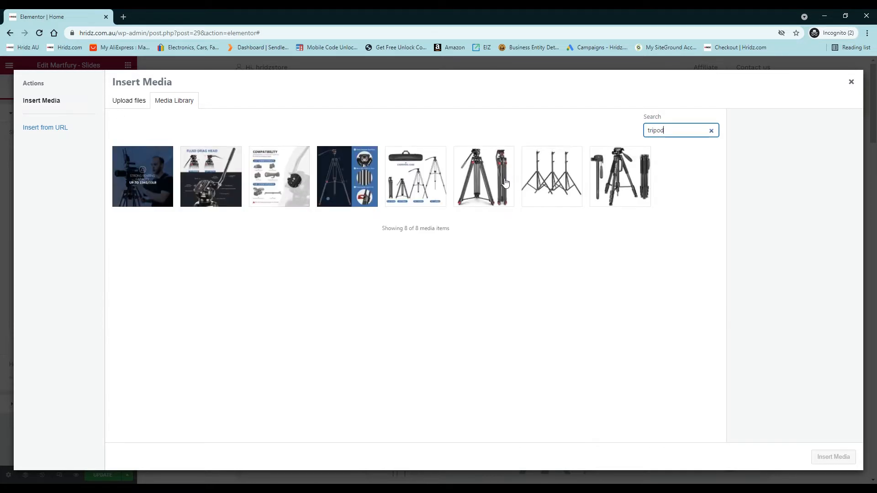
click(498, 183)
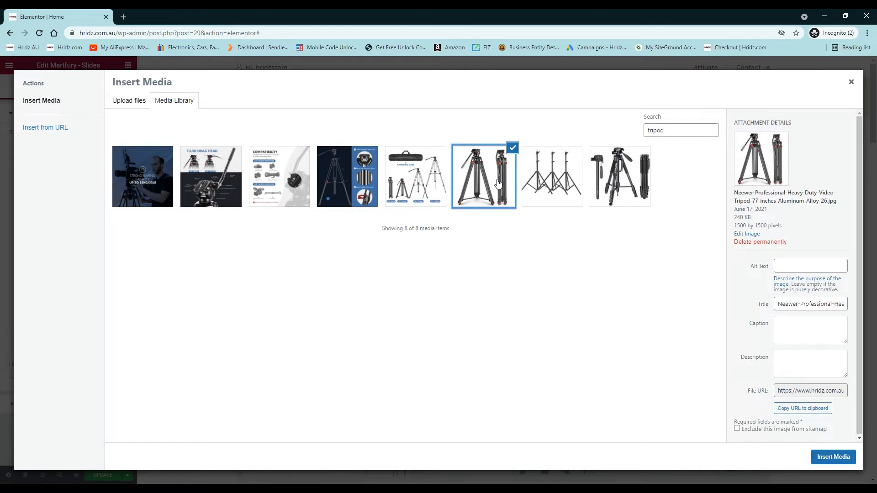
click(828, 458)
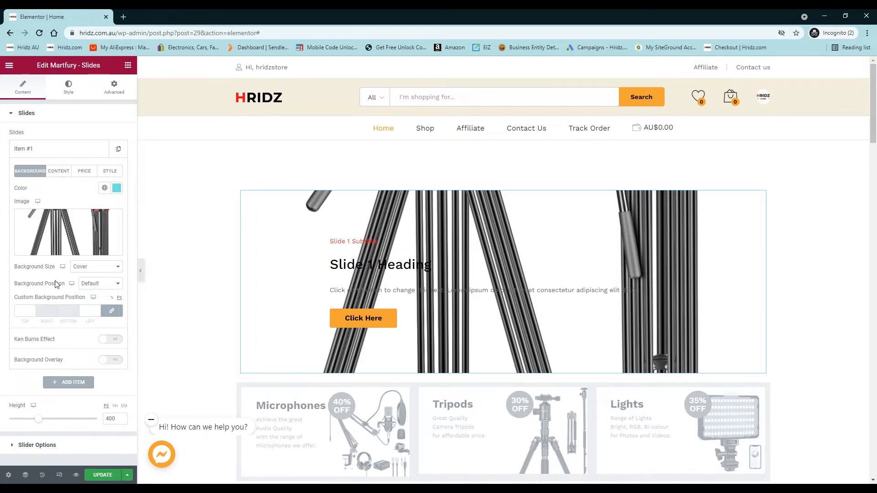
Step: Set the slide's background position to Right Center and its background size to Contain
click(103, 287)
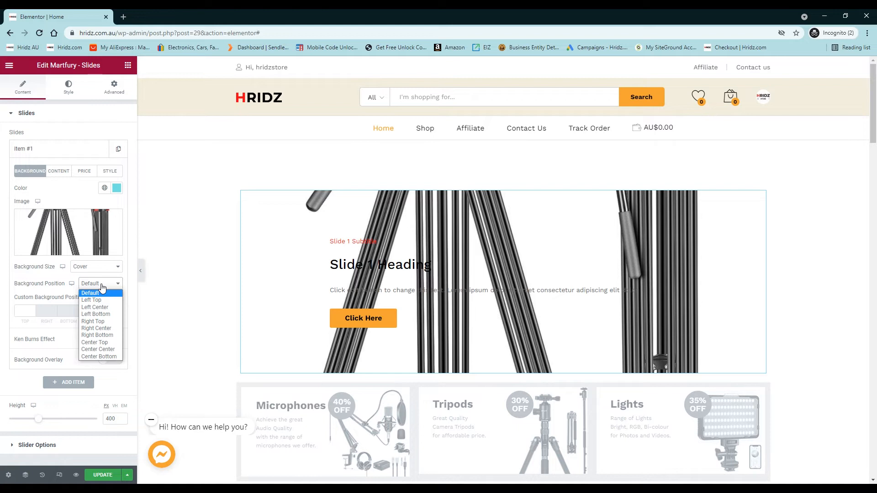
click(97, 329)
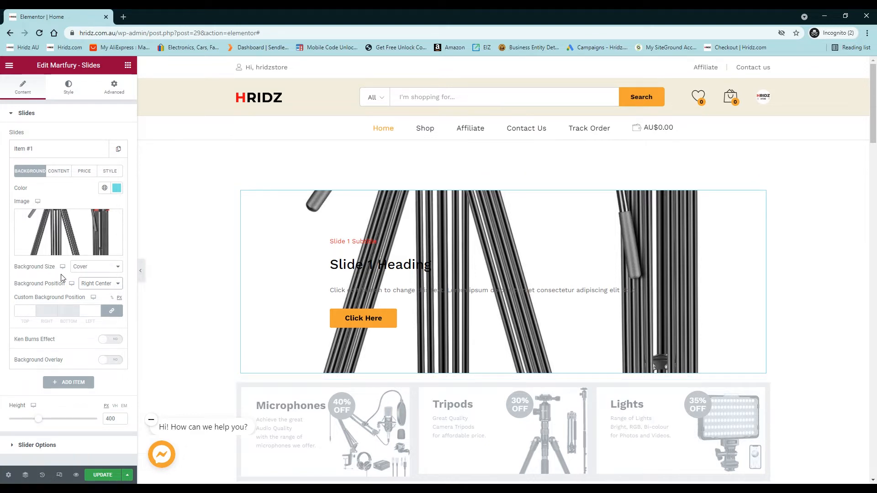
click(89, 267)
click(88, 286)
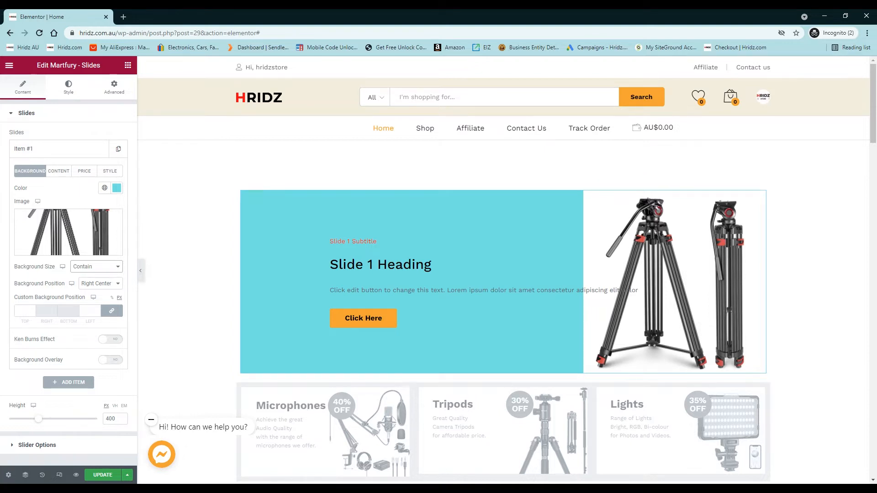
Step: Set the slide's subtitle to "Take extra discount because you deserve it." and its title to "10% off* on Tripod & Stabilizer range"
click(54, 170)
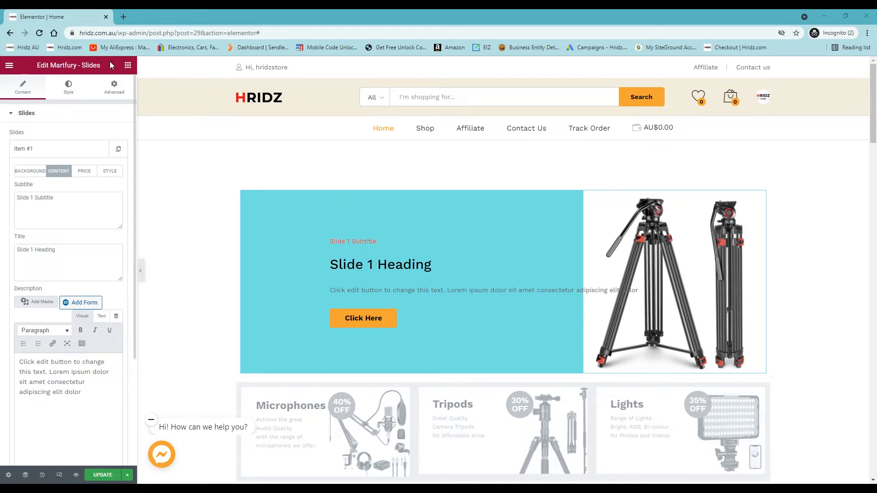
triple_click(74, 207)
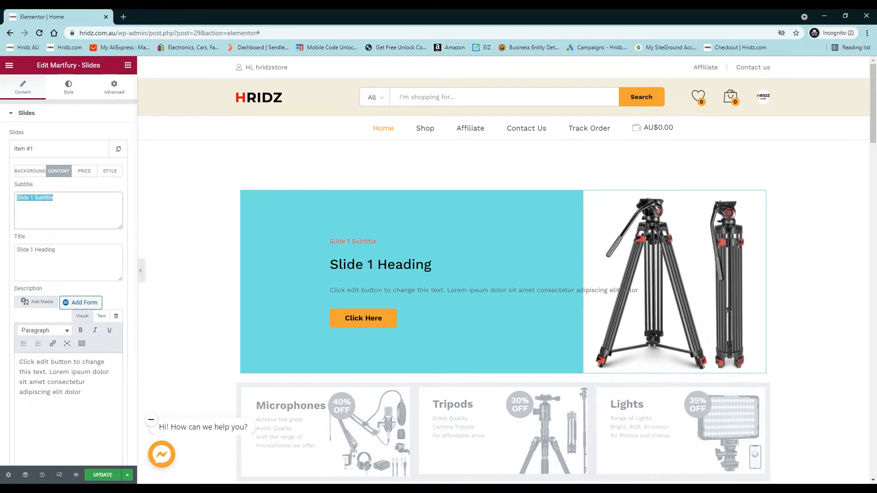
text(Take extra discount because you deserve it)
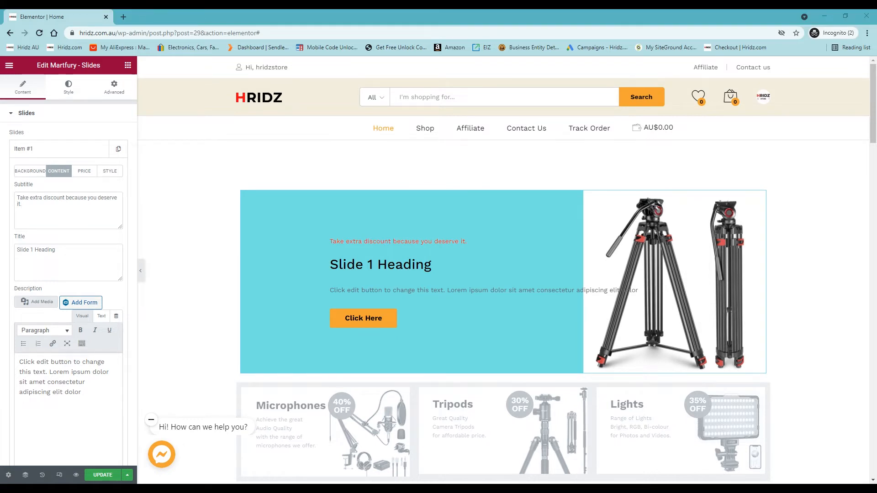
triple_click(55, 250)
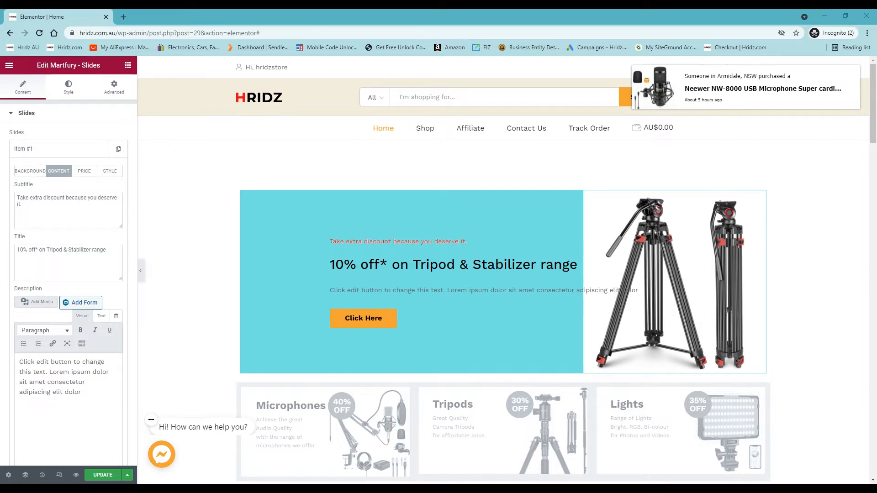
Step: Replace the slide description with HTML: a 25px paragraph "Coupon code: Tripod" and a bullet "1 per txn, max $30 discount. T&Cs apply"
scroll(146, 322, down, 3)
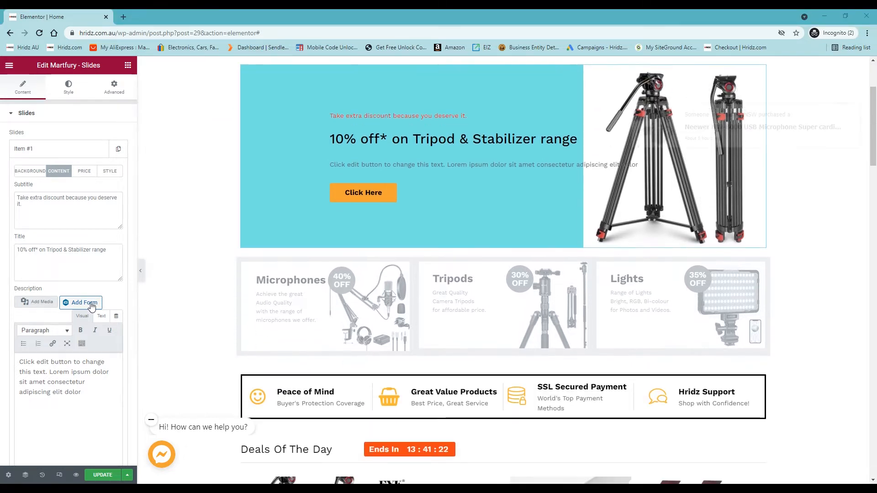
click(102, 316)
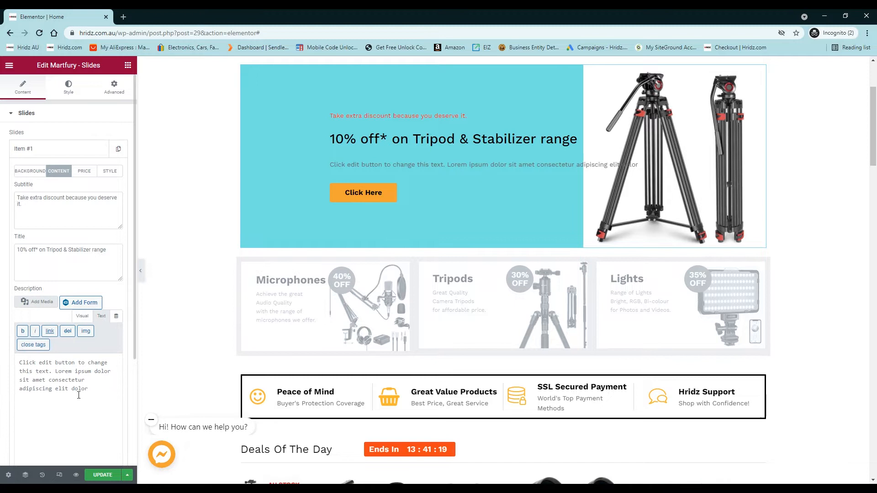
drag(88, 388, 20, 371)
key(ctrl+a)
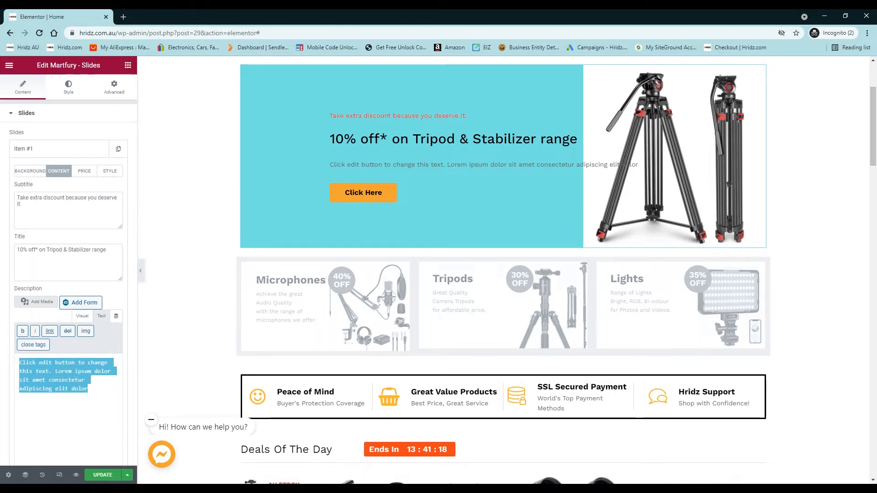
key(Delete)
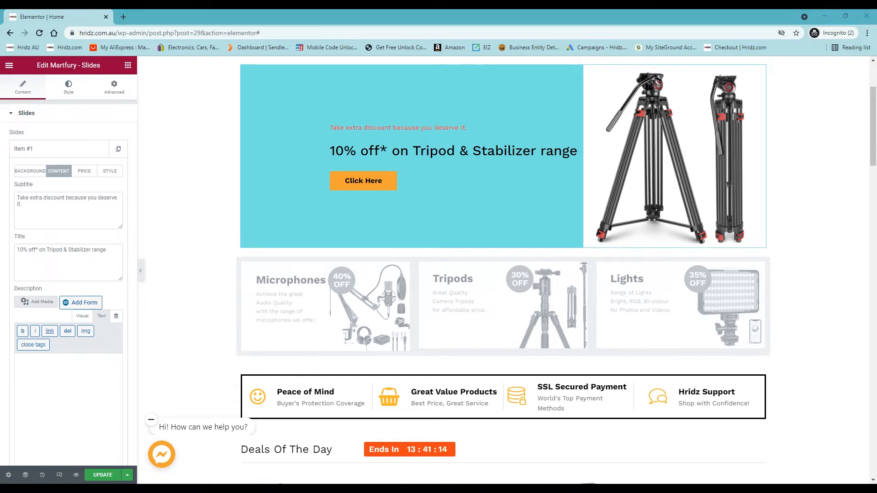
click(40, 371)
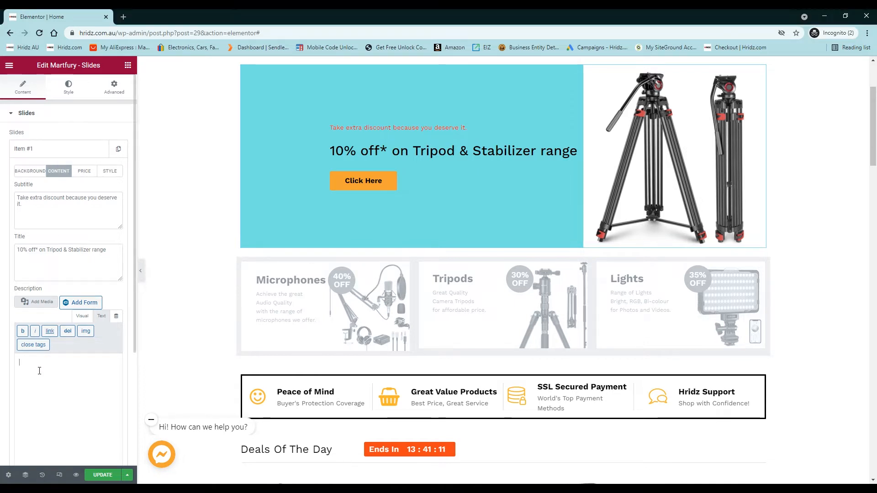
text(<p style="font-size: 25px;">Coupon code: Tripod</p>  <ul> 	<li>1 per txn, max $30 discount. T&amp;Cs apply</li> </ul>)
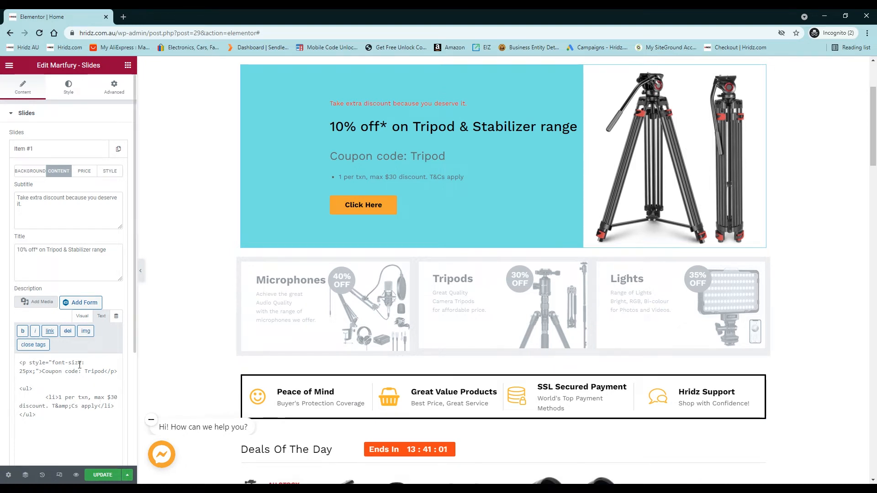
click(85, 317)
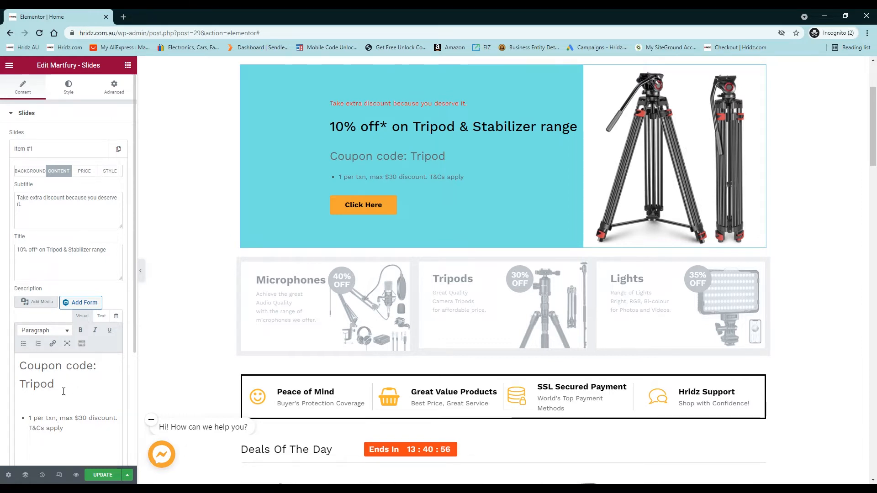
click(101, 316)
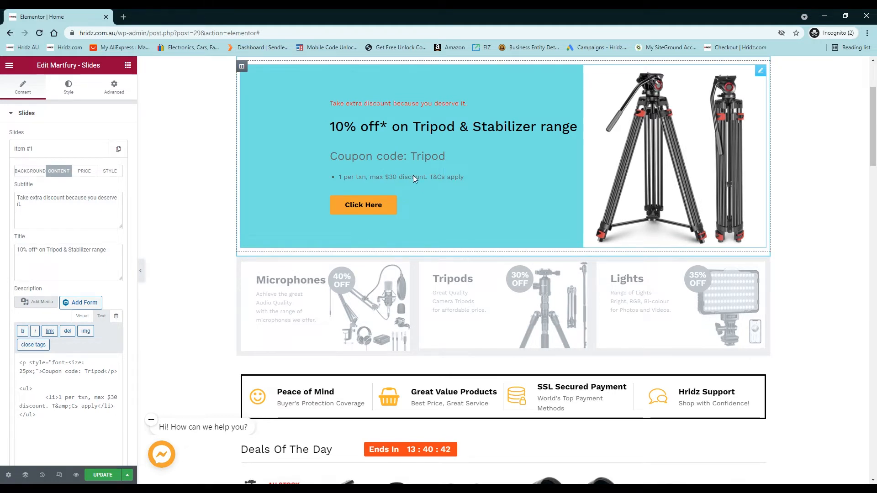
Step: Change the slide's button text to "Shop Now"
scroll(88, 368, down, 3)
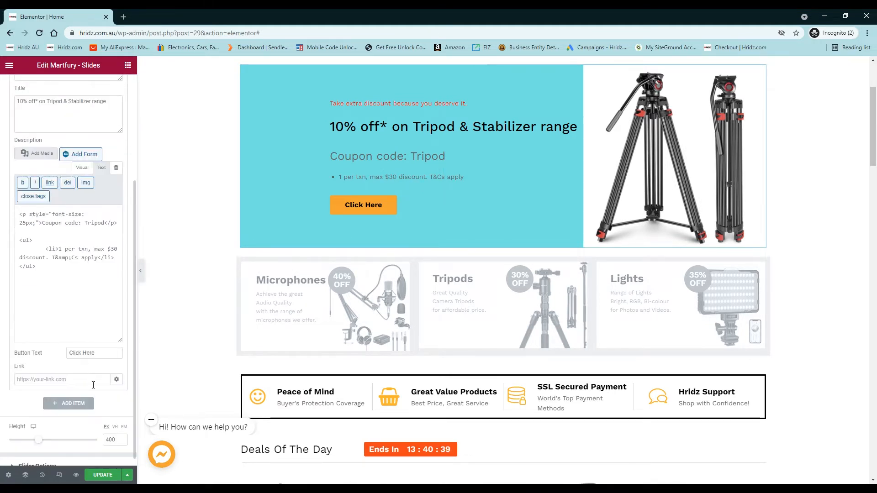
triple_click(103, 353)
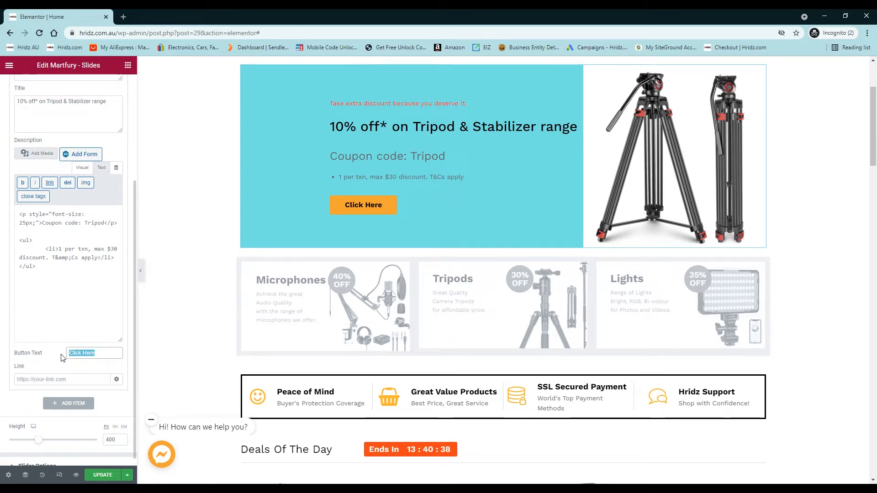
text(Shop )
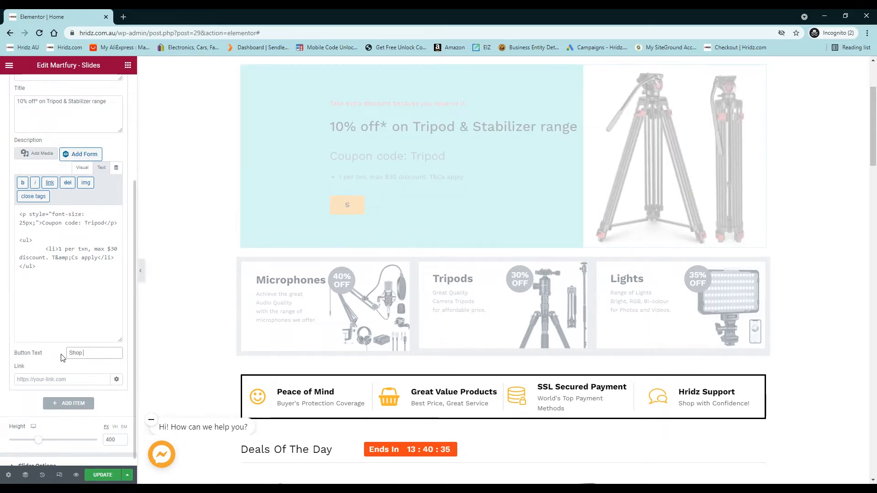
text(Now)
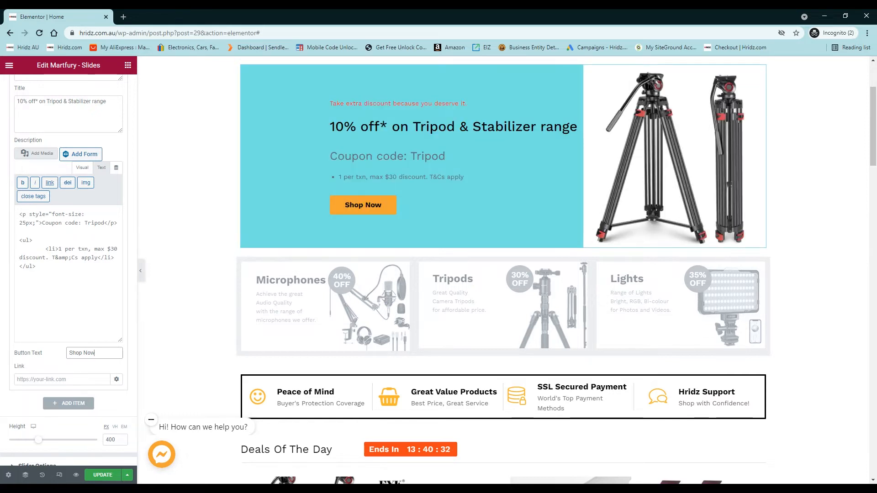
key(alt+Tab)
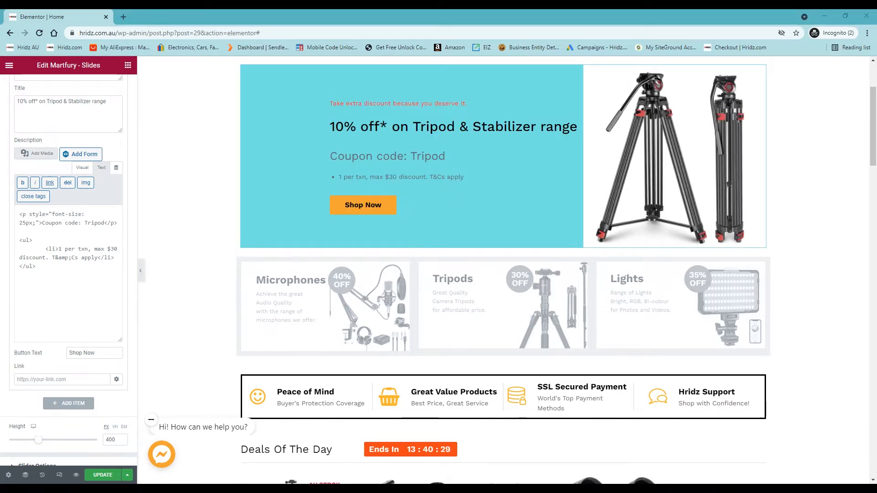
click(82, 379)
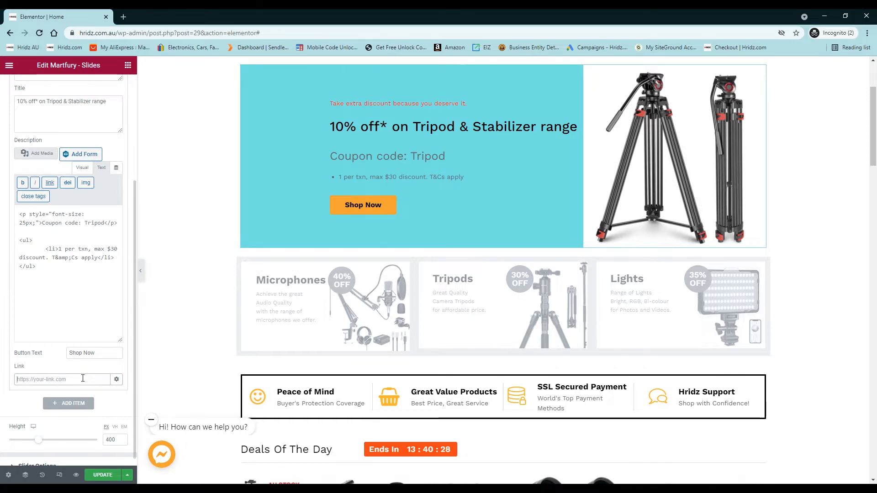
text(m/category/cameras/tripods-supports)
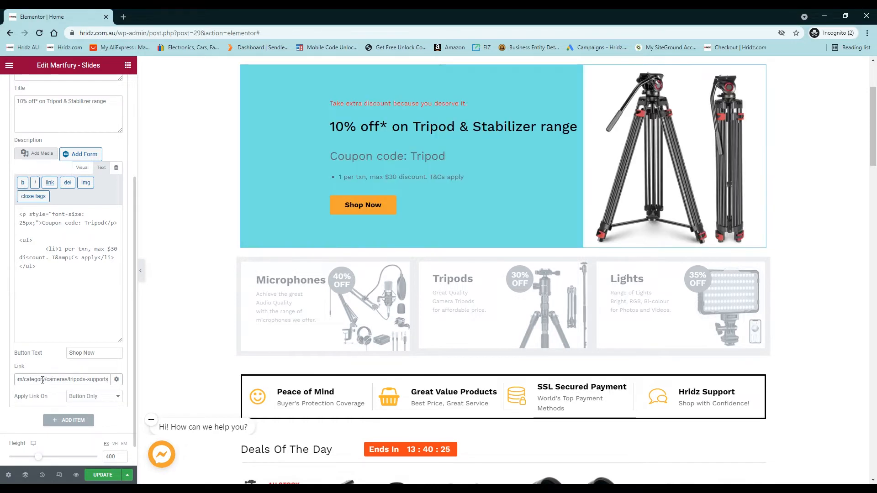
click(23, 380)
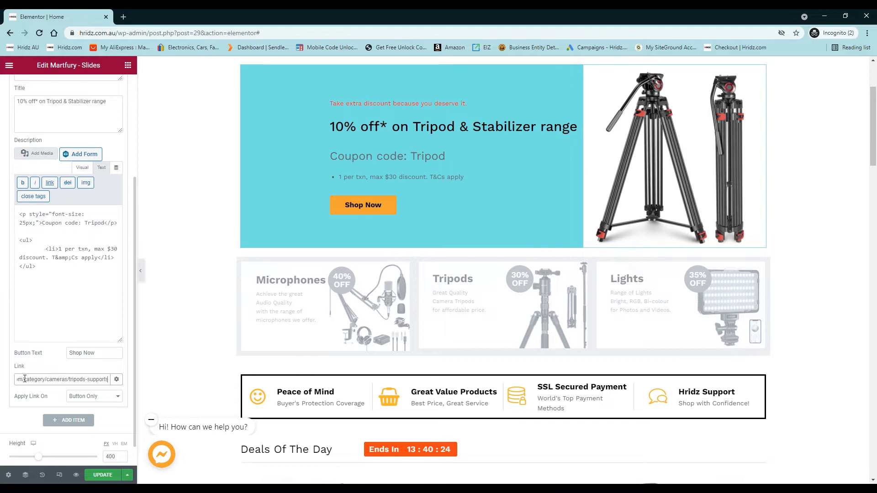
text(.au)
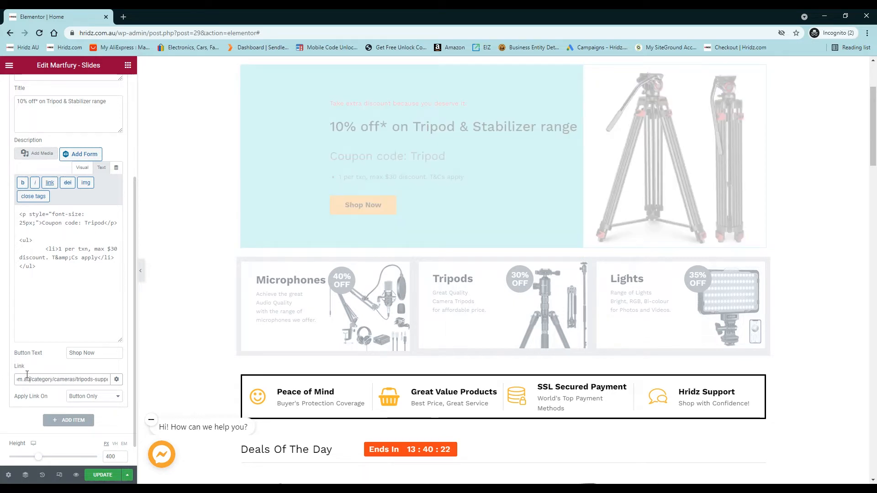
triple_click(42, 381)
click(43, 382)
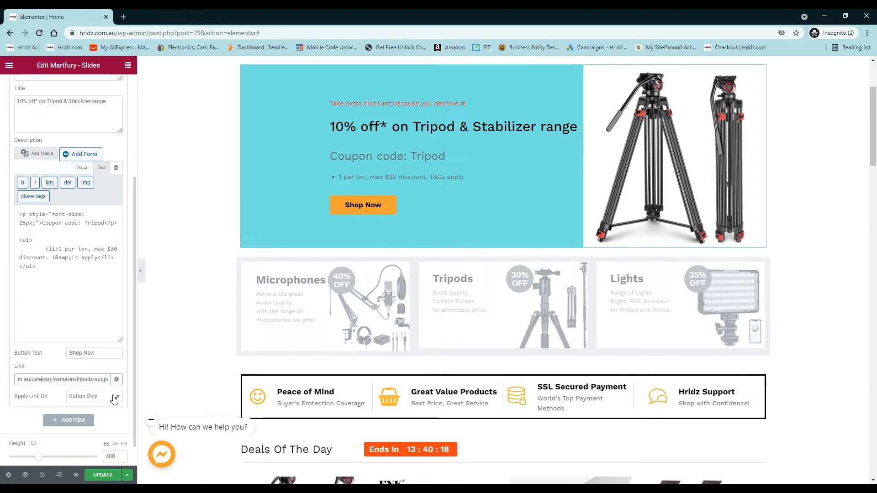
Step: Reduce the slider's height to 350 px
scroll(262, 298, up, 3)
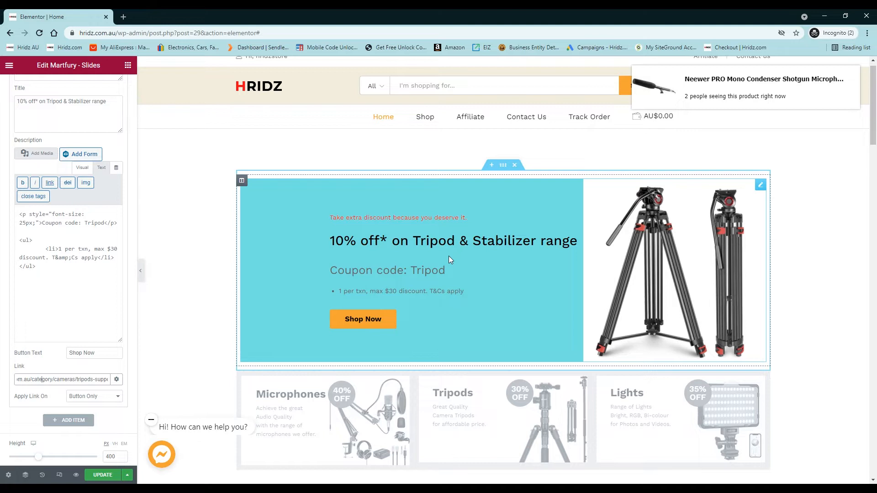
scroll(393, 290, up, 1)
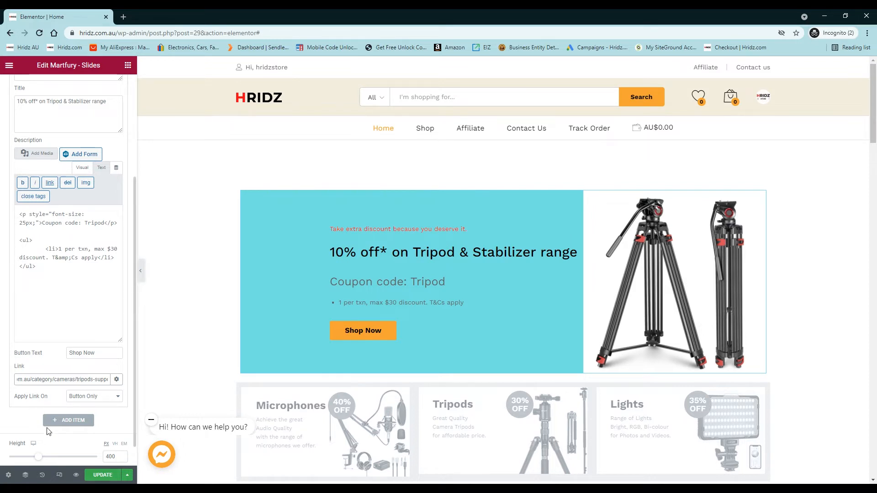
scroll(49, 446, down, 1)
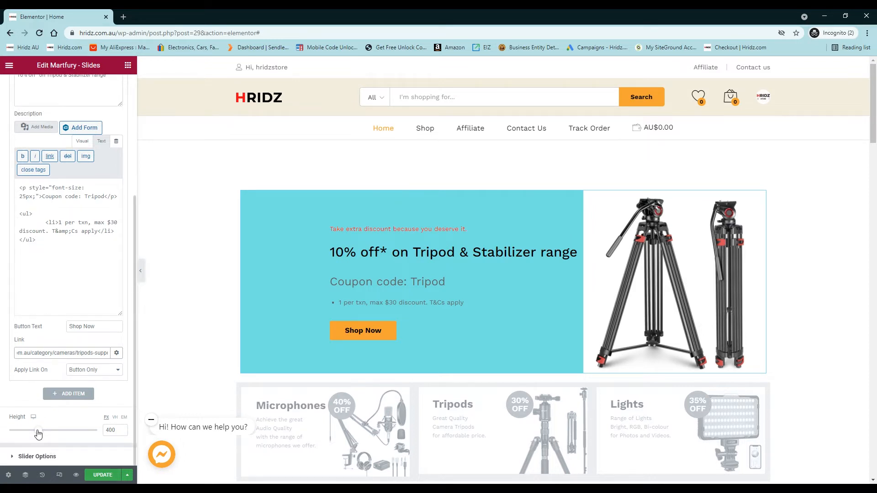
click(38, 434)
drag(38, 434, 33, 436)
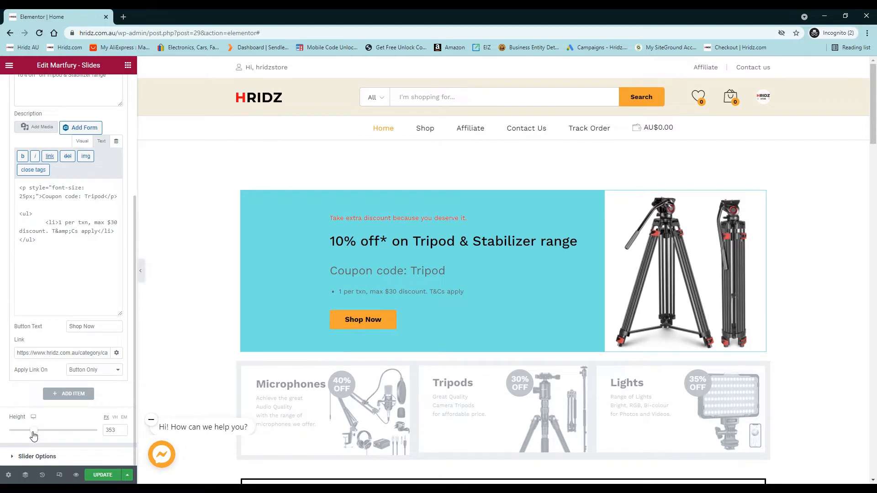
click(122, 429)
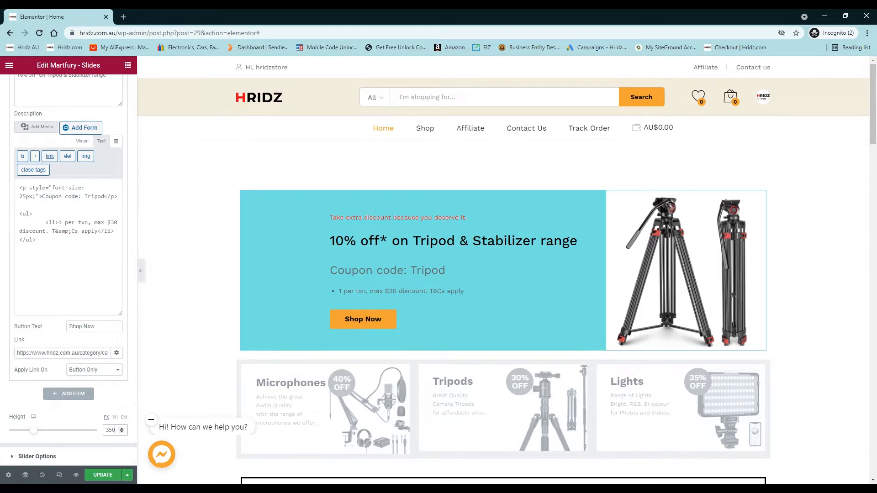
Step: Try a price box with the text "$50" on the slide, and clear that text again
scroll(69, 219, up, 4)
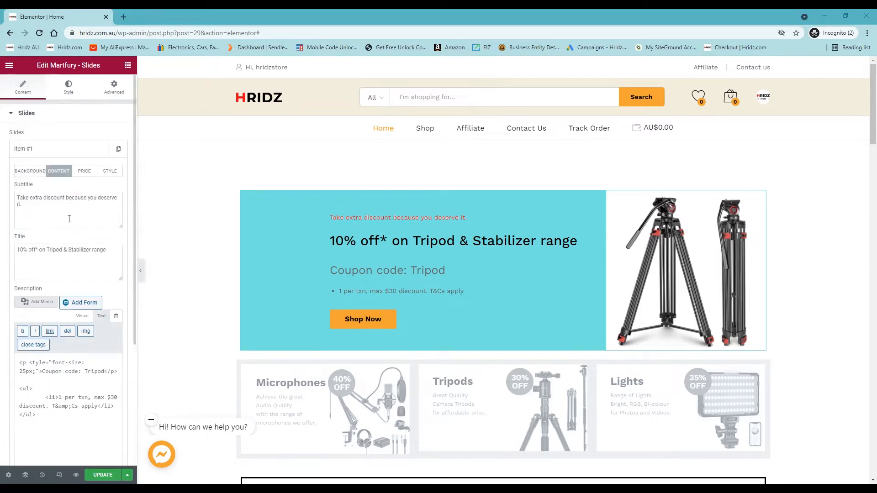
click(84, 172)
click(48, 225)
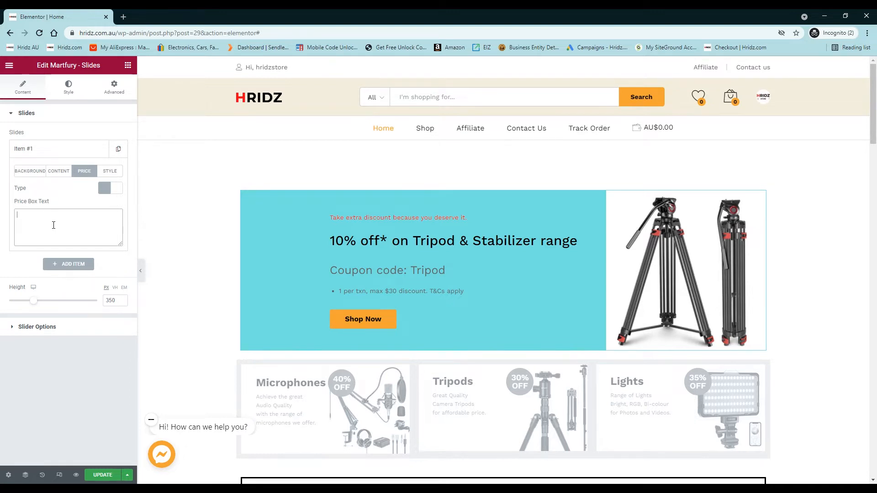
text(50)
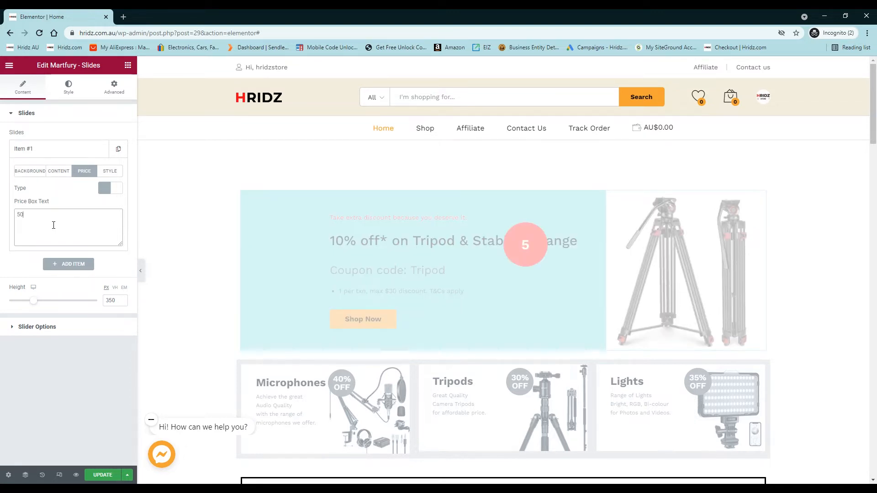
click(17, 218)
text($)
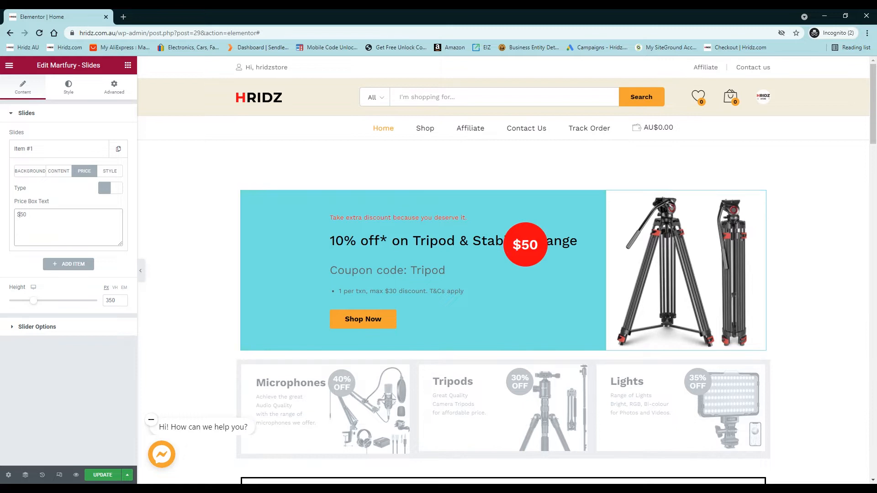
key(ctrl+a)
key(BackSpace)
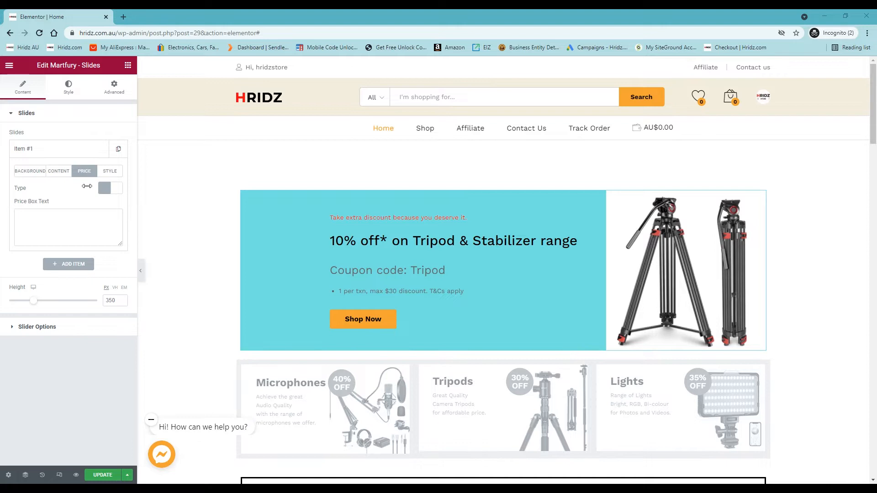
Step: Enable custom styling for this slide and set its content's horizontal position to Left
click(110, 174)
click(111, 174)
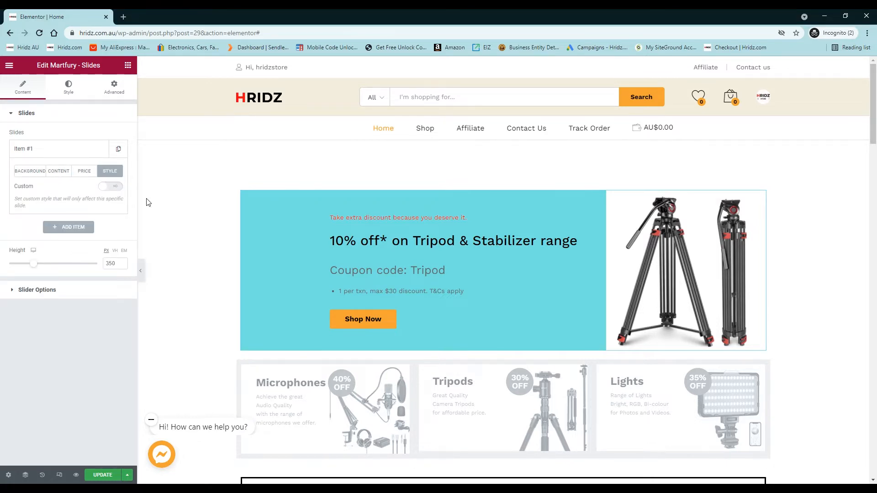
click(116, 191)
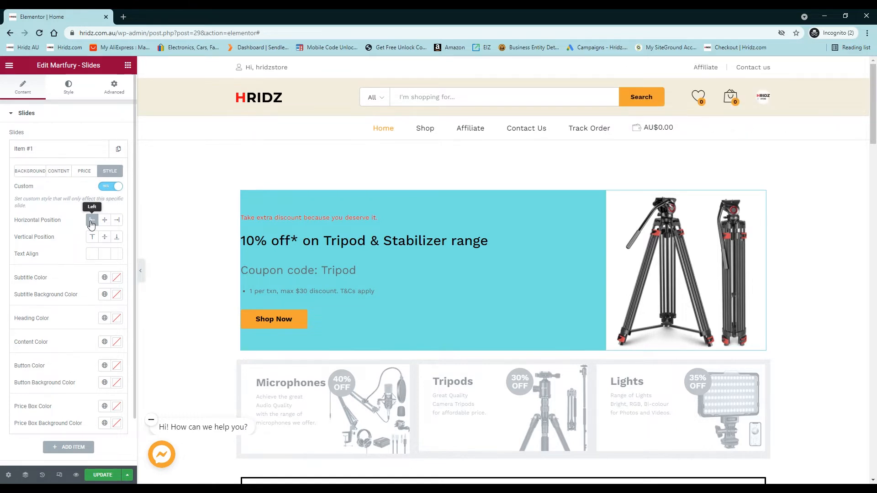
click(91, 221)
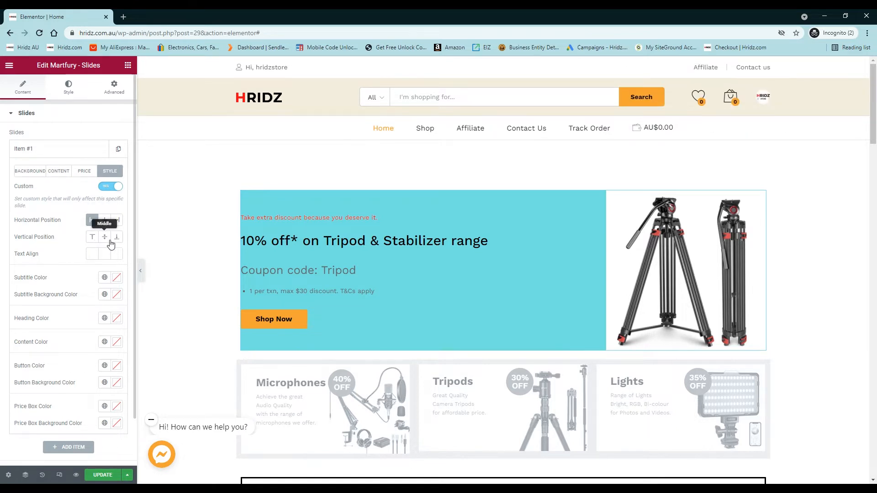
Step: Set the slide's custom subtitle color to #003147
scroll(125, 281, down, 1)
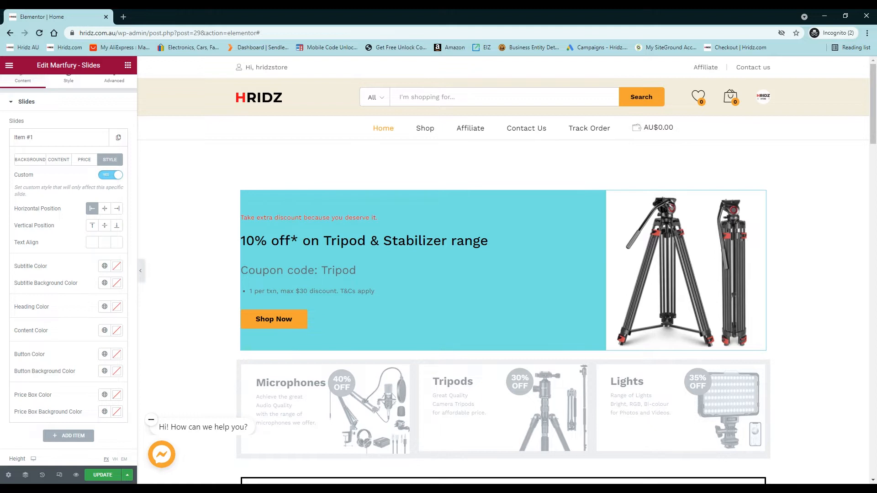
click(116, 266)
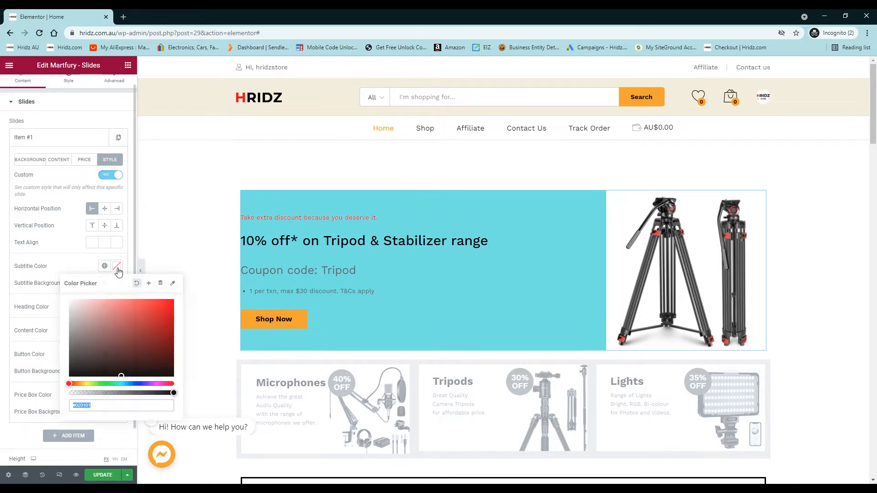
click(78, 406)
double_click(75, 406)
drag(78, 406, 111, 407)
text(00)
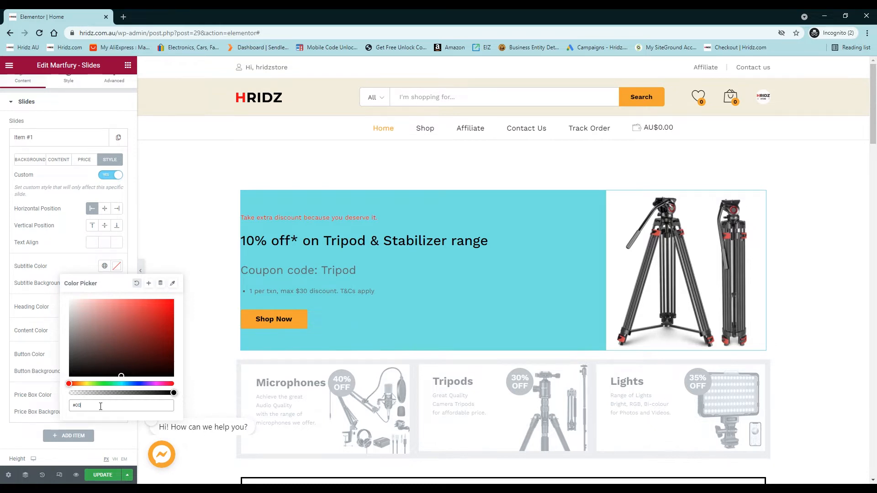
text(3147)
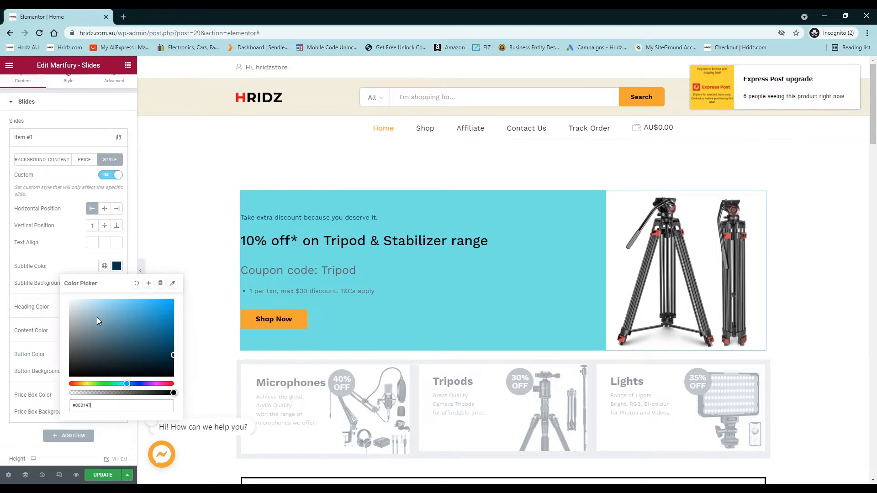
click(79, 261)
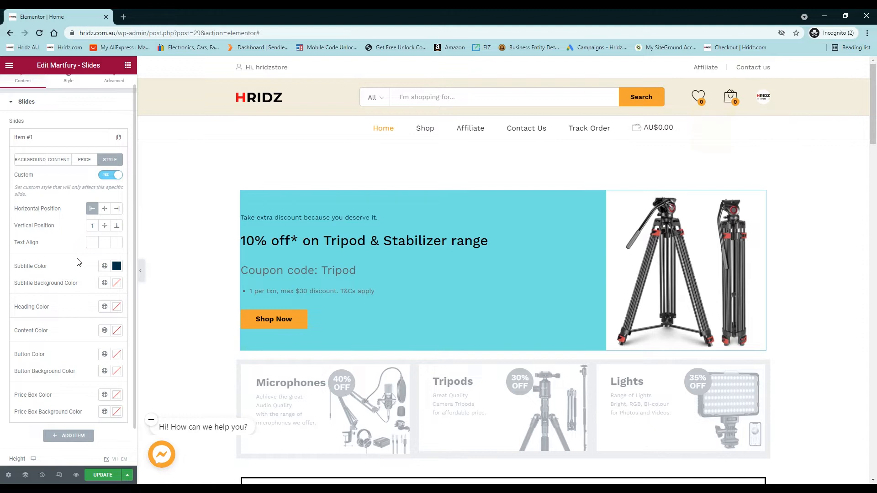
Step: Copy the subtitle's color code #003147 and apply it to the slide's heading and content colors
click(116, 266)
click(102, 406)
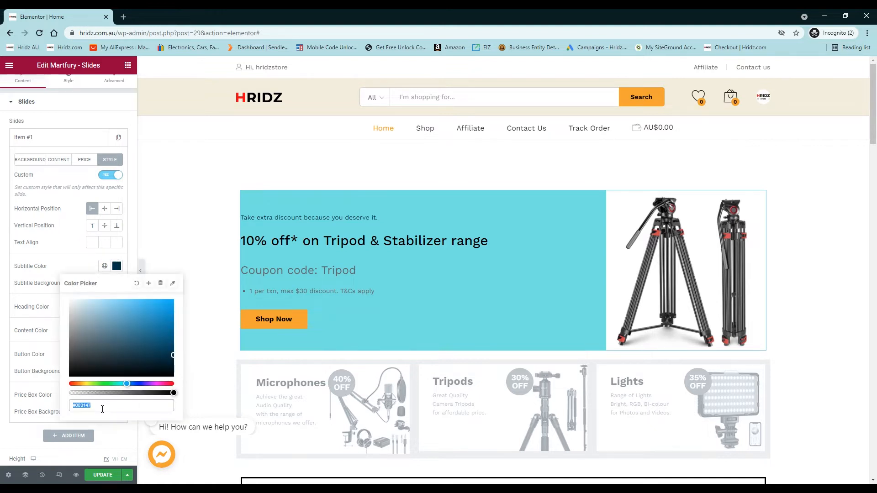
click(64, 268)
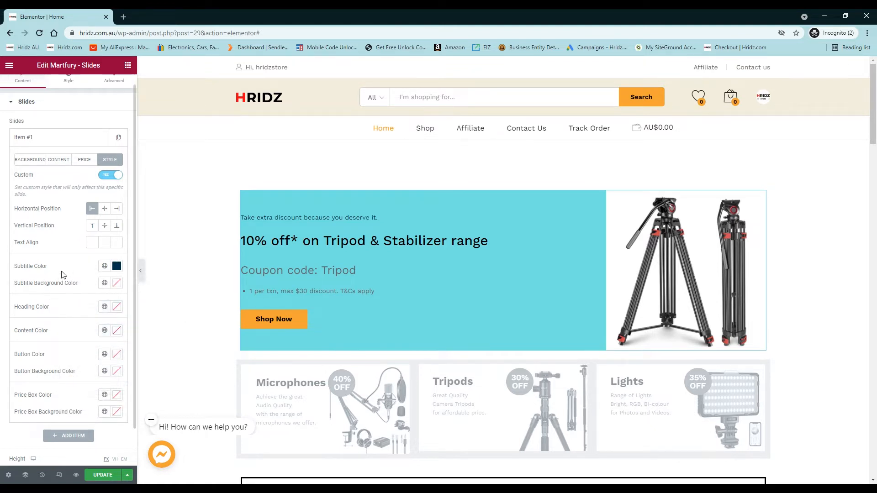
click(117, 307)
key(ctrl+v)
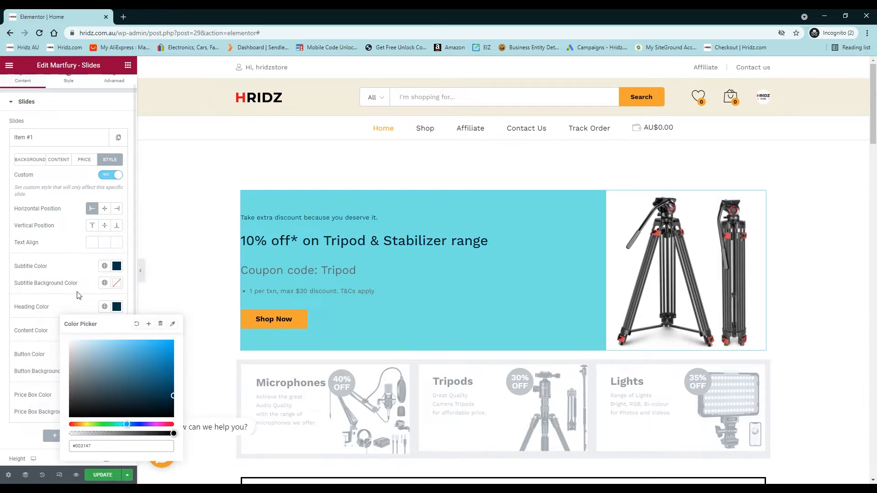
click(72, 306)
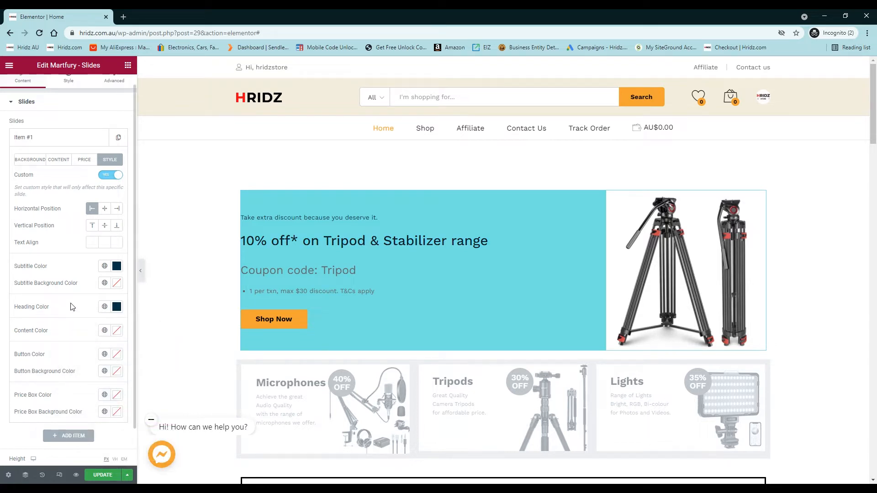
click(117, 332)
key(ctrl+v)
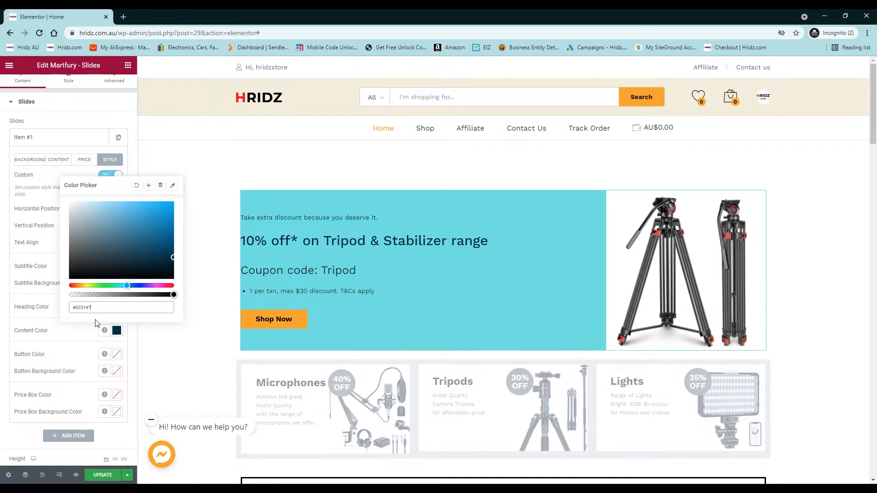
click(82, 336)
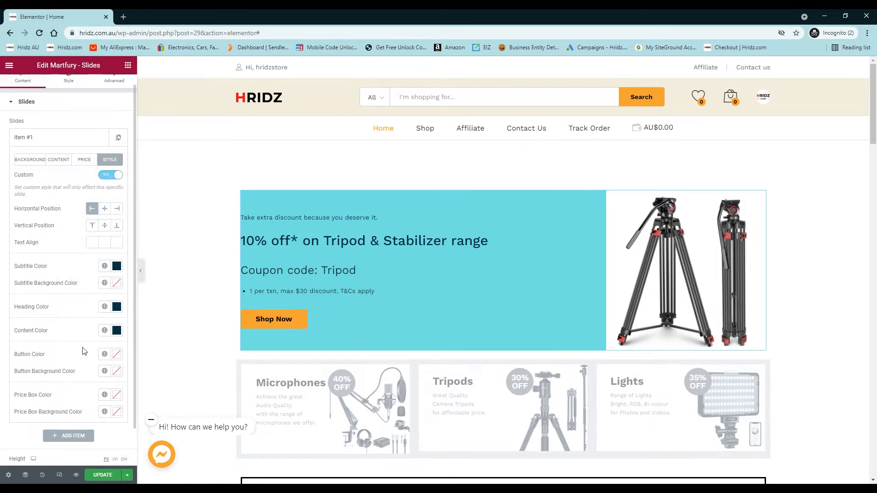
Step: Set the slide's button color and price box color to #003147
click(117, 357)
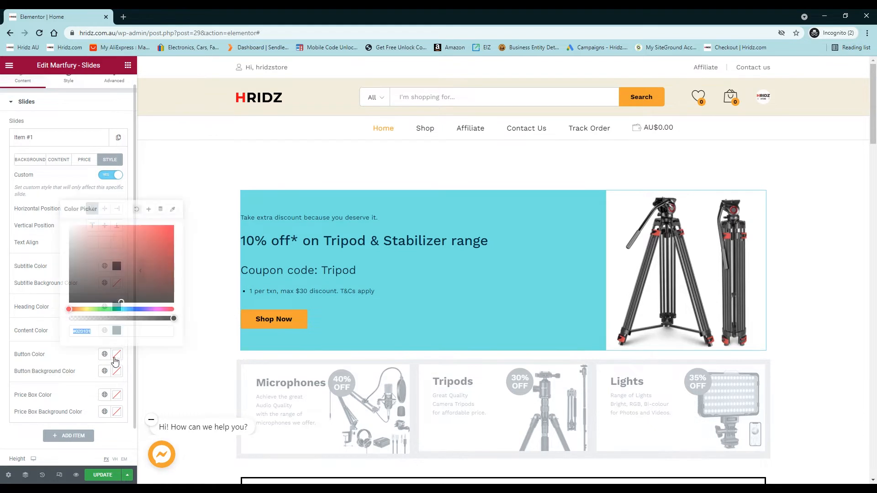
key(ctrl+v)
click(84, 358)
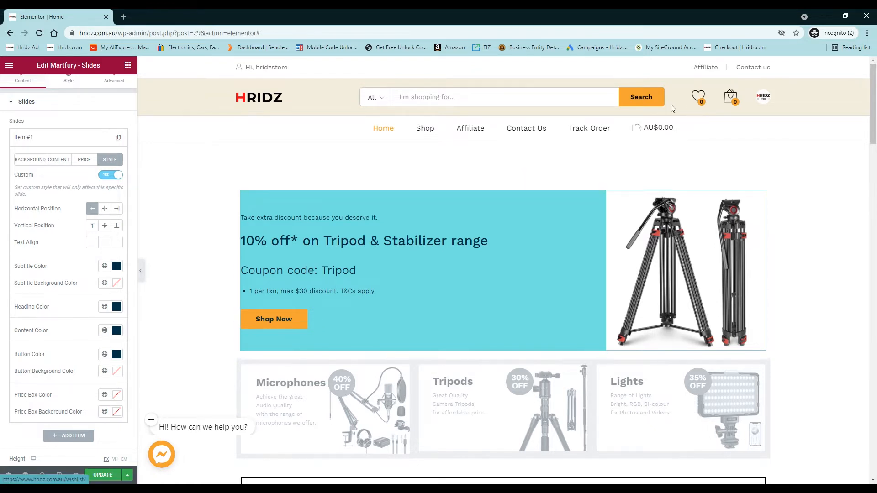
scroll(87, 364, down, 1)
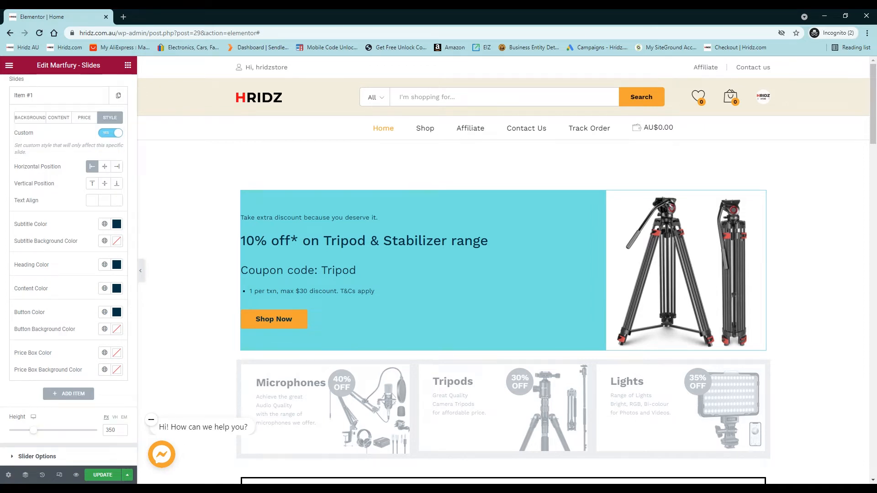
click(117, 355)
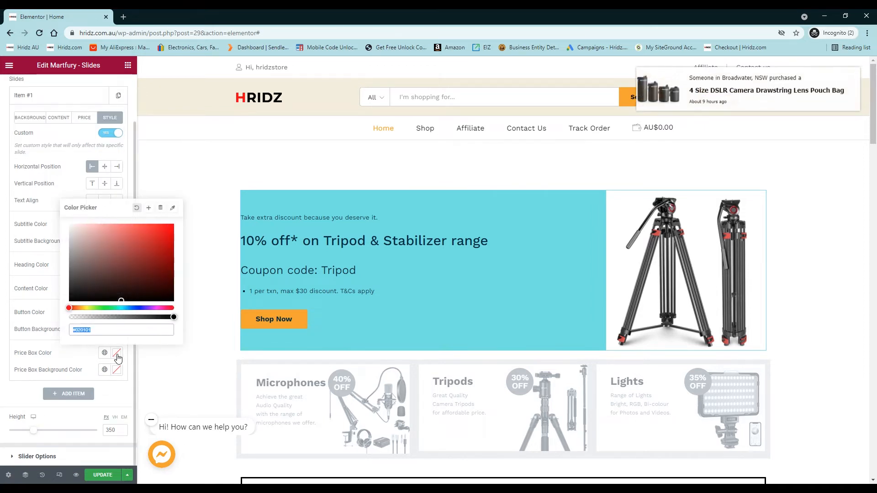
text(#003147)
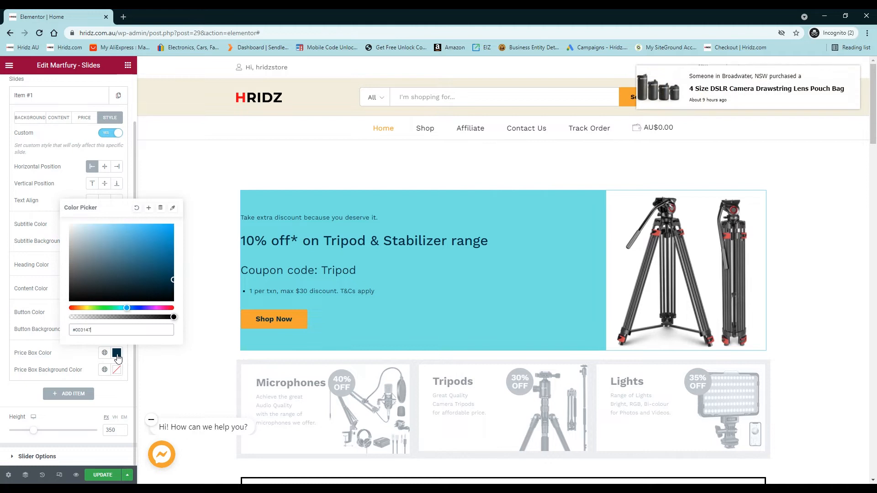
click(77, 357)
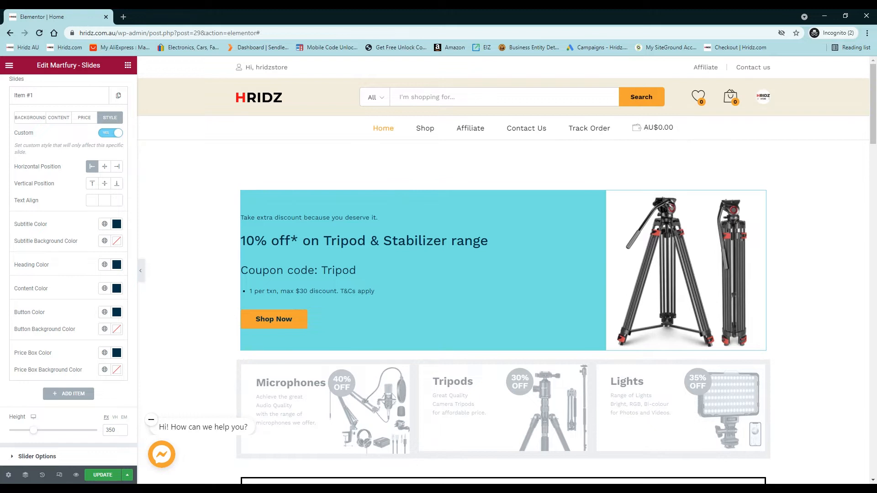
Step: Save the page as a draft and open the Slides widget's overall style settings
click(127, 475)
click(37, 436)
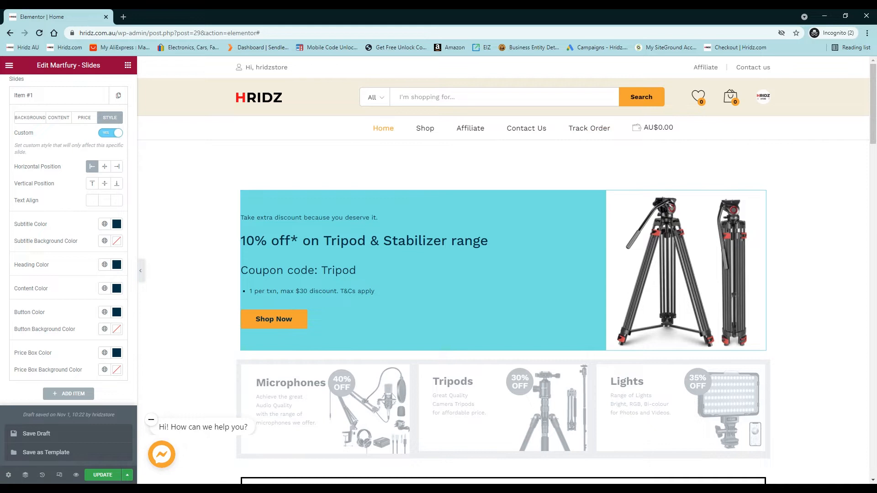
scroll(65, 139, up, 2)
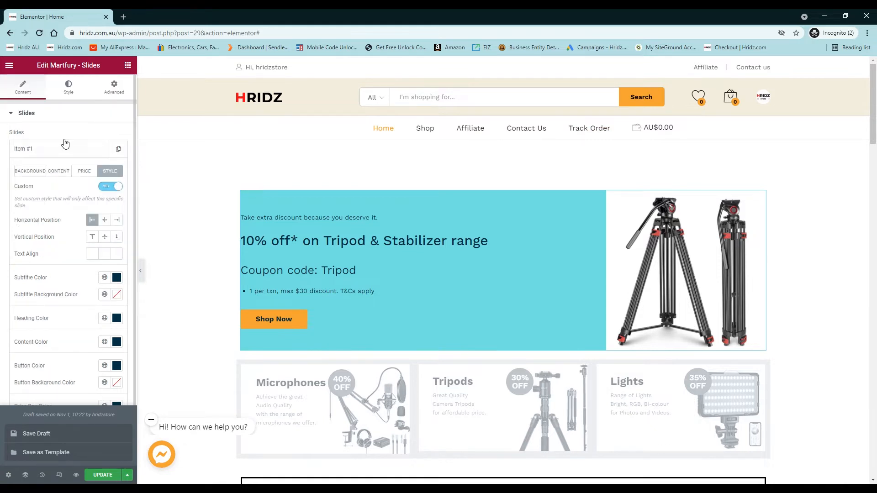
click(68, 89)
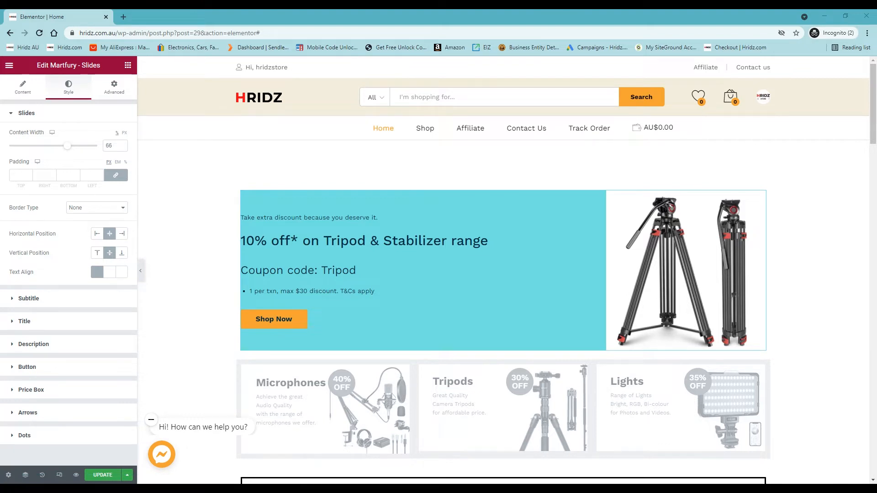
Step: Try a uniform padding of 40 px on all sides of the slide content, and clear it again
click(16, 176)
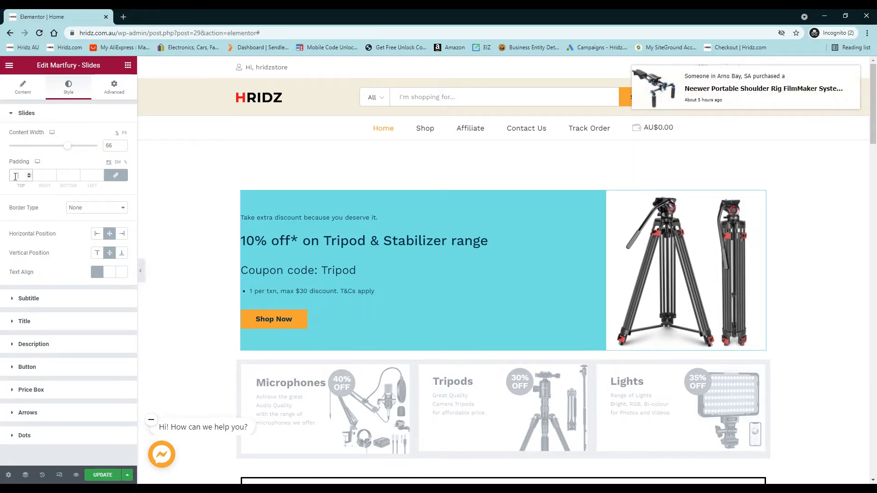
text(40)
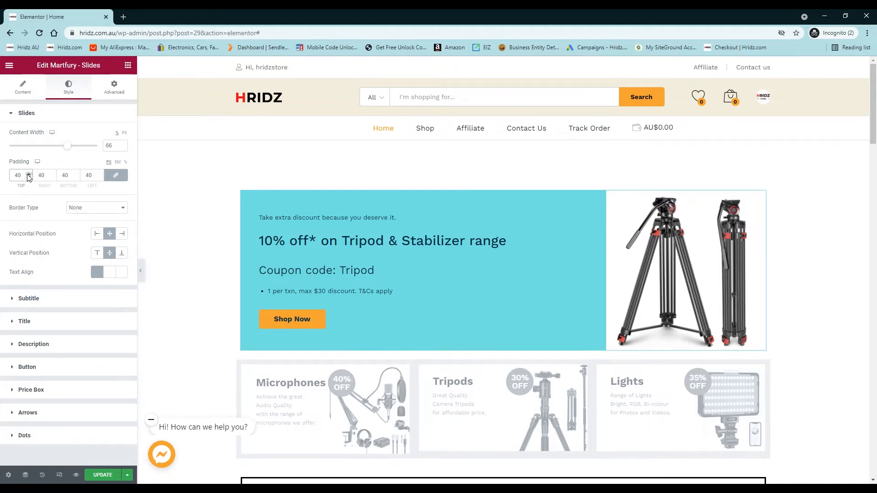
key(BackSpace)
key(BackSpace)
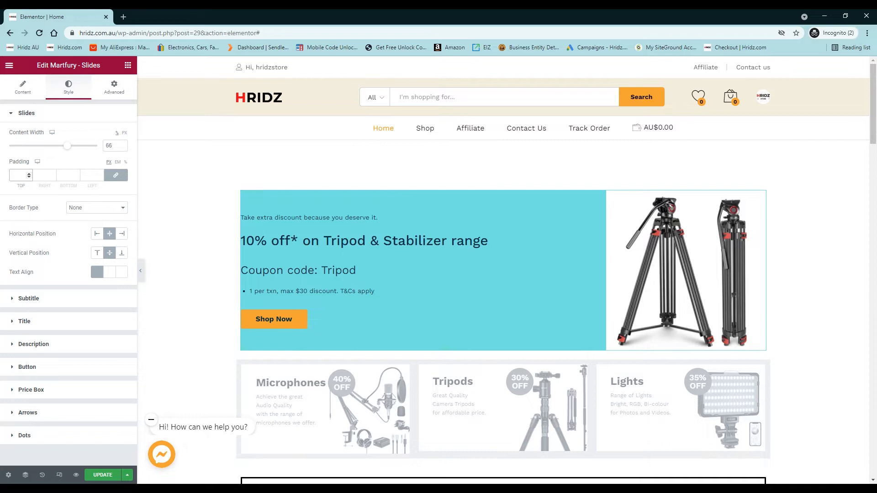
Step: Unlink the padding values and set the slide content's top padding to 40 px and left padding to 55 px
click(116, 175)
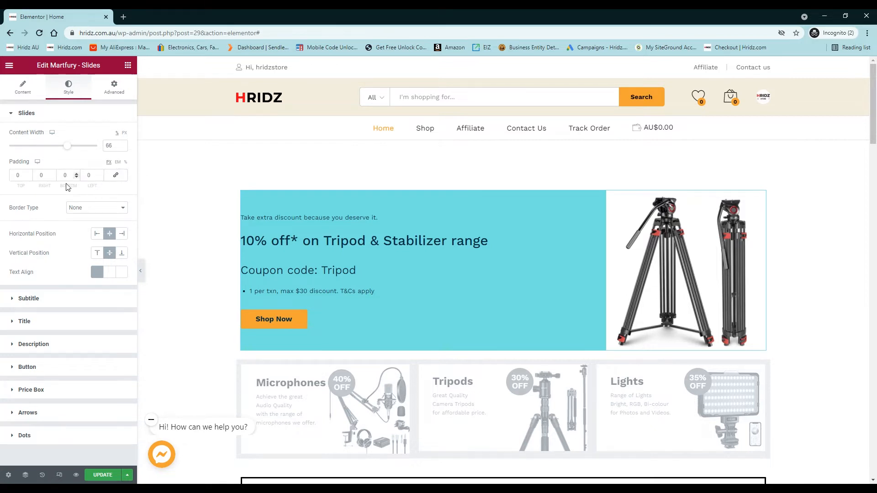
drag(20, 176, 5, 179)
text(040)
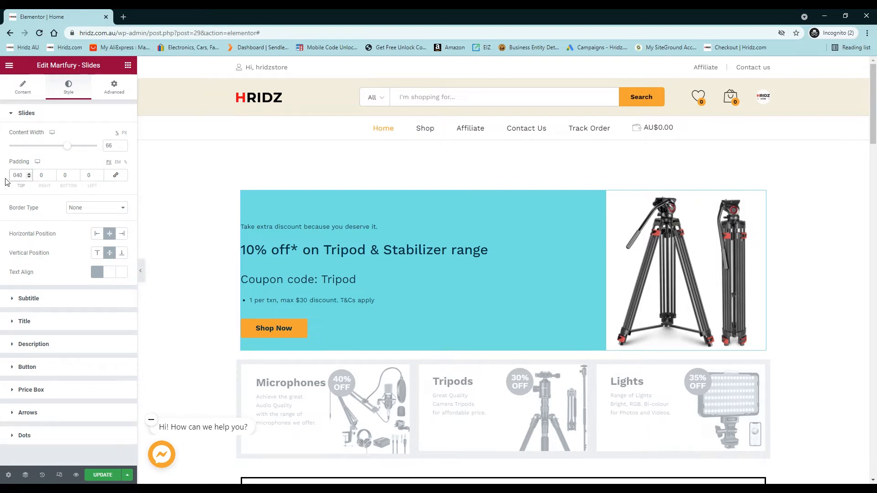
click(92, 177)
click(16, 177)
key(BackSpace)
click(91, 176)
key(BackSpace)
text(55)
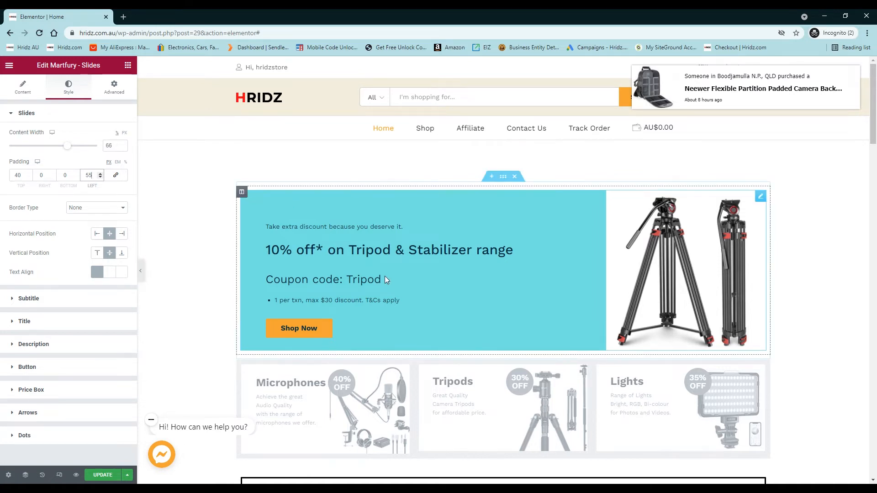
Step: Lower the slide content's top padding step by step to 0 px
click(29, 177)
drag(29, 178, 30, 178)
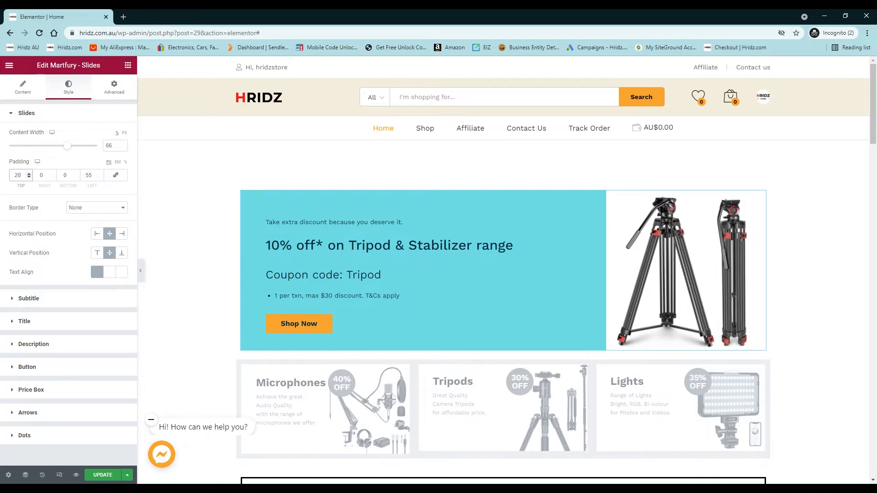
click(29, 177)
click(30, 177)
click(29, 178)
click(29, 177)
click(29, 177)
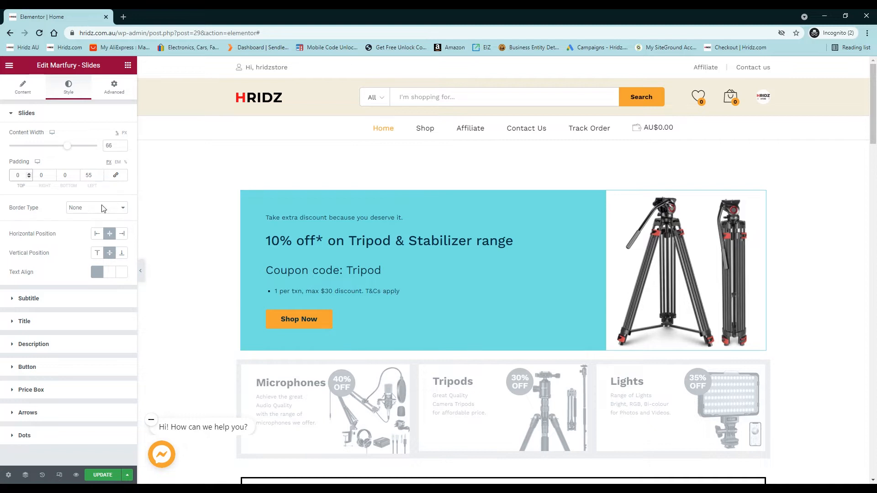
Step: Set the widget's horizontal position to Left and clear its vertical position selection
click(97, 233)
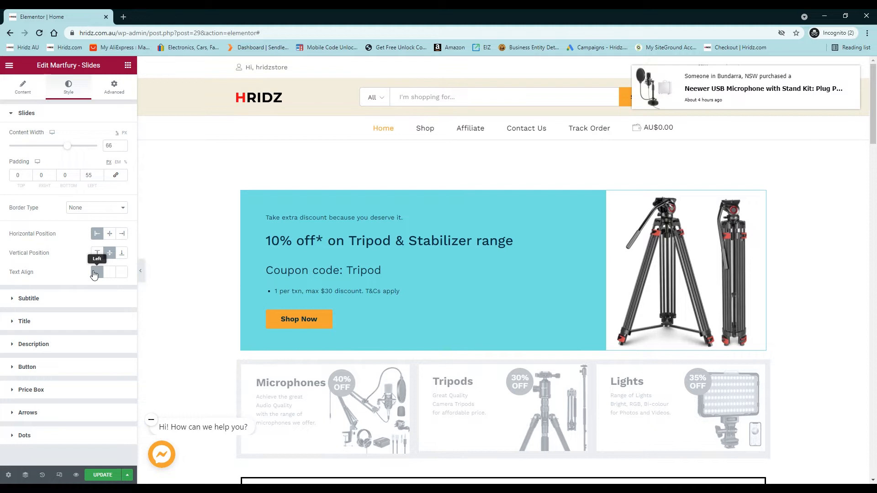
click(114, 252)
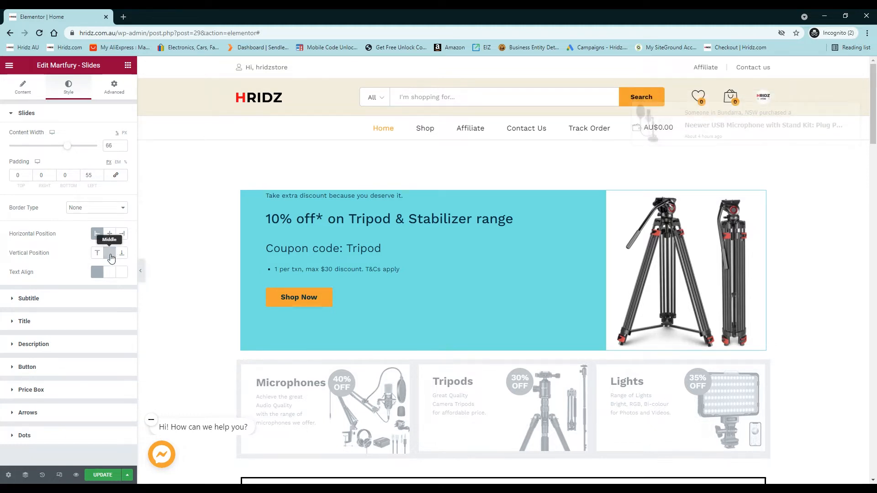
click(109, 254)
click(110, 254)
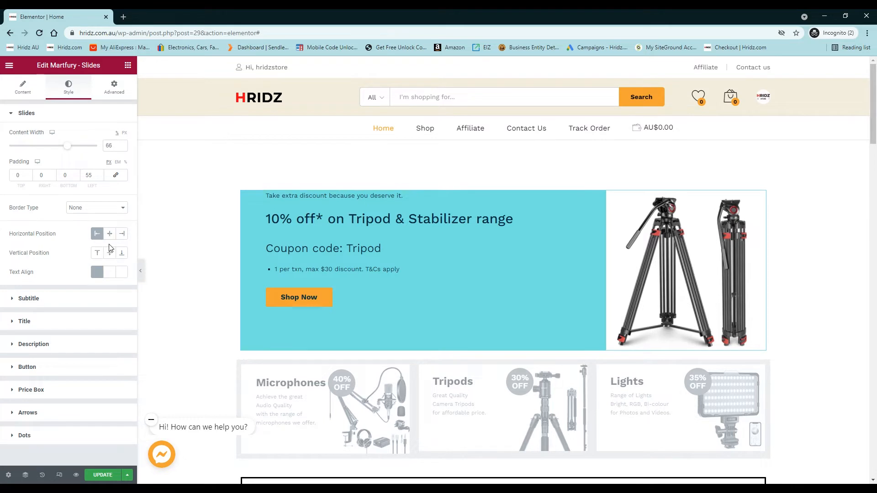
Step: Set the slide content's top padding to 40 px and clear the widget's horizontal position selection
double_click(17, 175)
text(40)
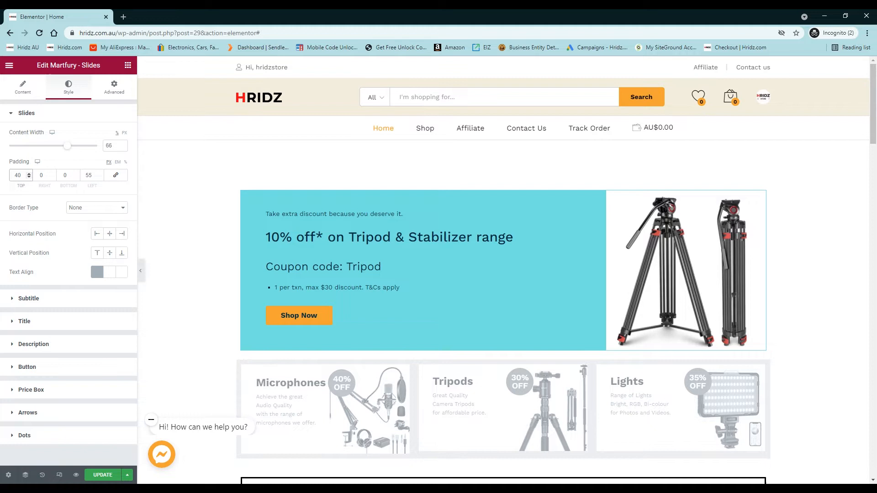
click(70, 233)
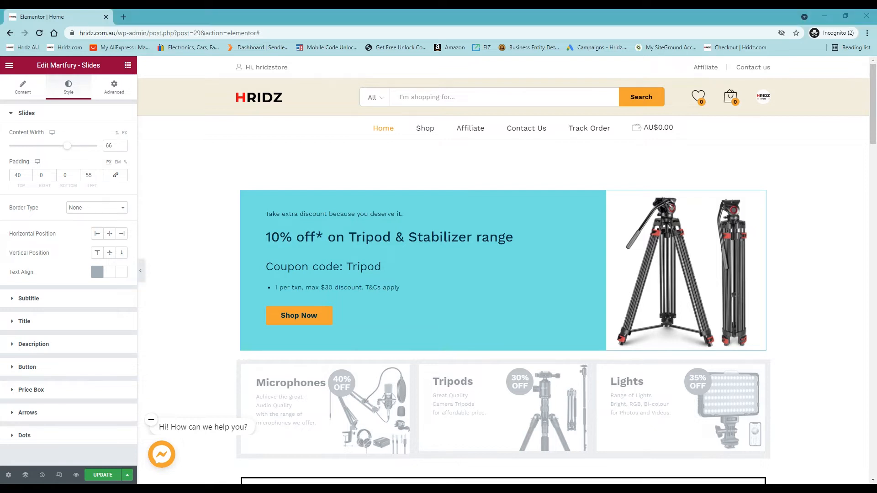
Step: Set the slide subtitle's spacing to 15
click(64, 305)
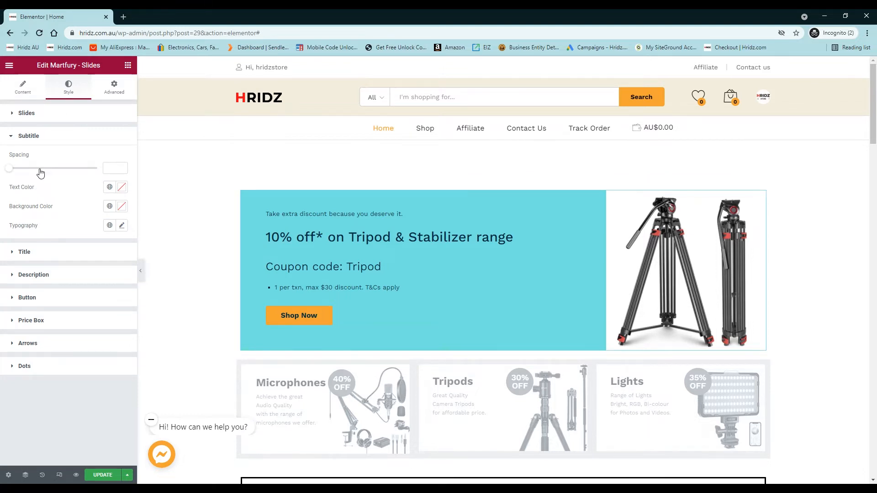
drag(11, 172, 24, 172)
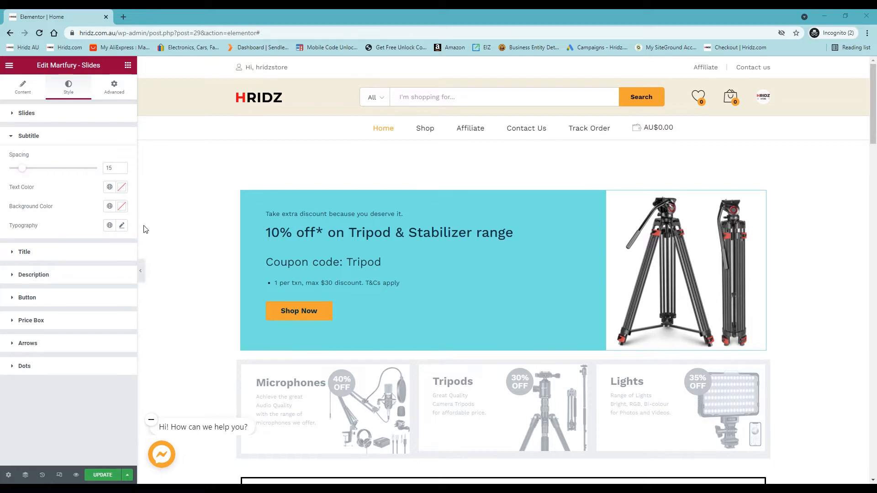
Step: Set the slide title's spacing to 30
click(68, 252)
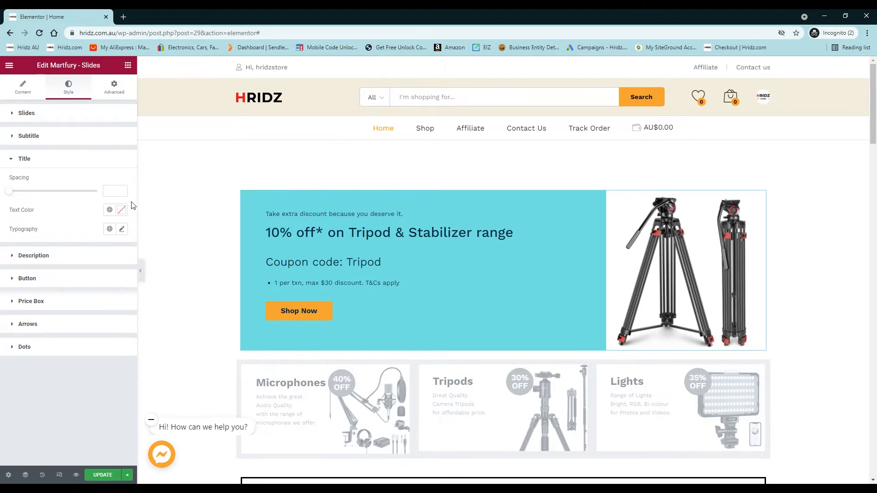
drag(11, 193, 20, 195)
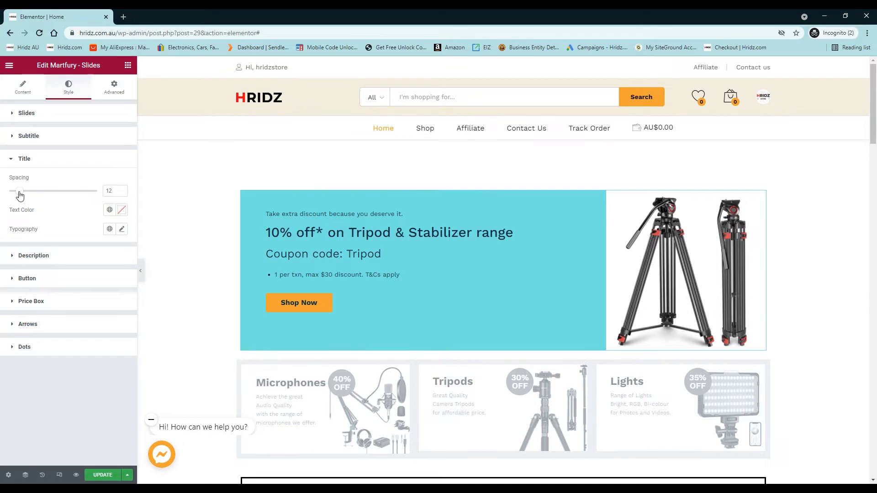
mouse_move(19, 195)
mouse_down()
mouse_move(44, 198)
mouse_move(36, 198)
mouse_up()
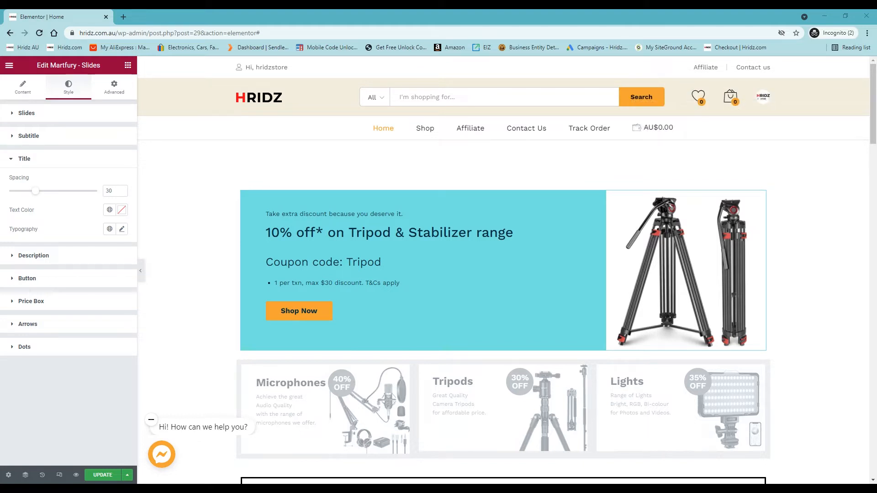
Step: Try a spacing of 30 for the slide description and clear the value again
click(59, 256)
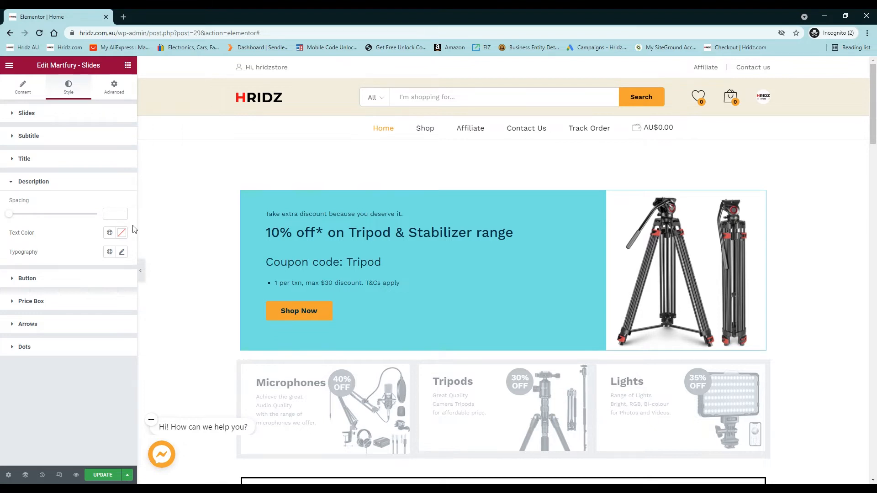
drag(9, 214, 35, 223)
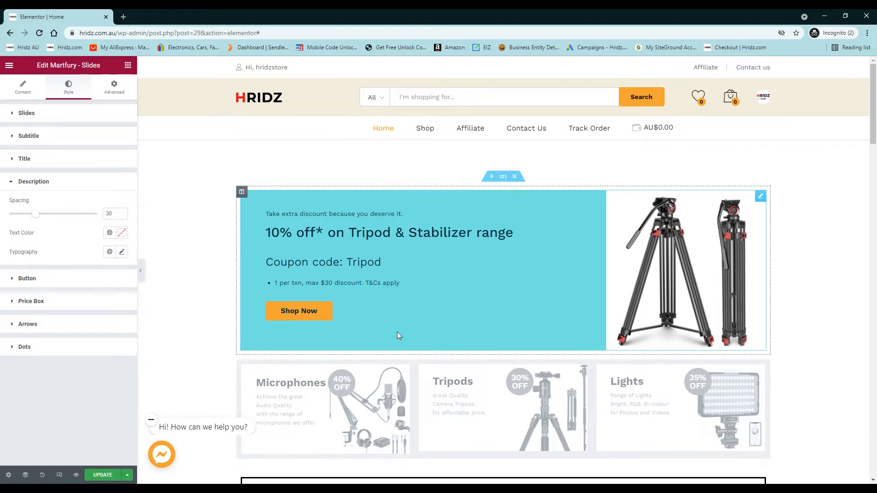
drag(39, 222, 9, 222)
double_click(115, 214)
key(BackSpace)
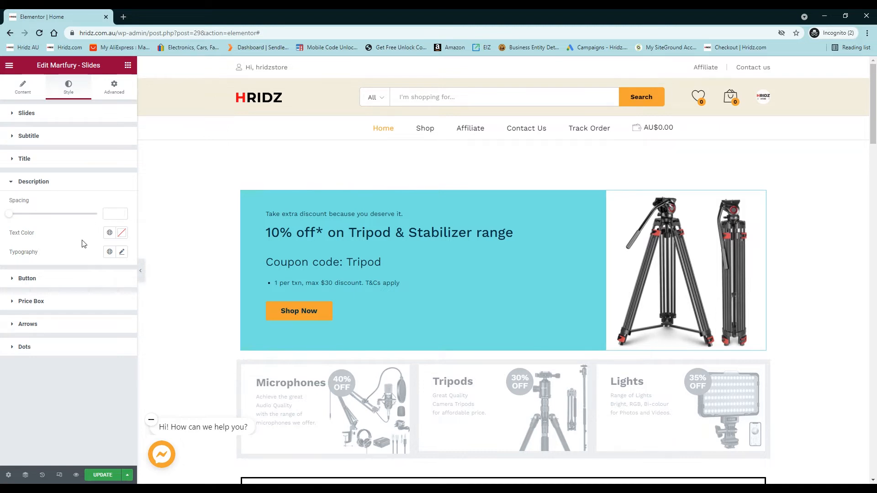
Step: Review the style options for the slider's button, price box and arrows
click(44, 282)
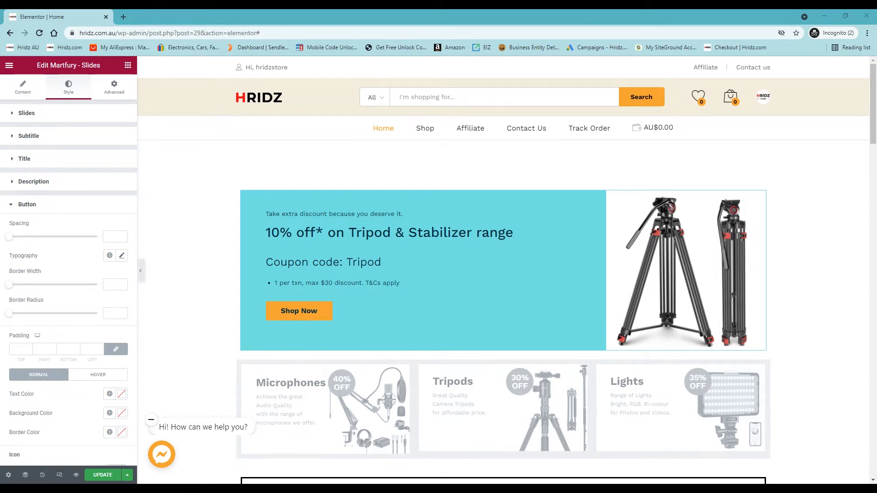
scroll(74, 382, down, 2)
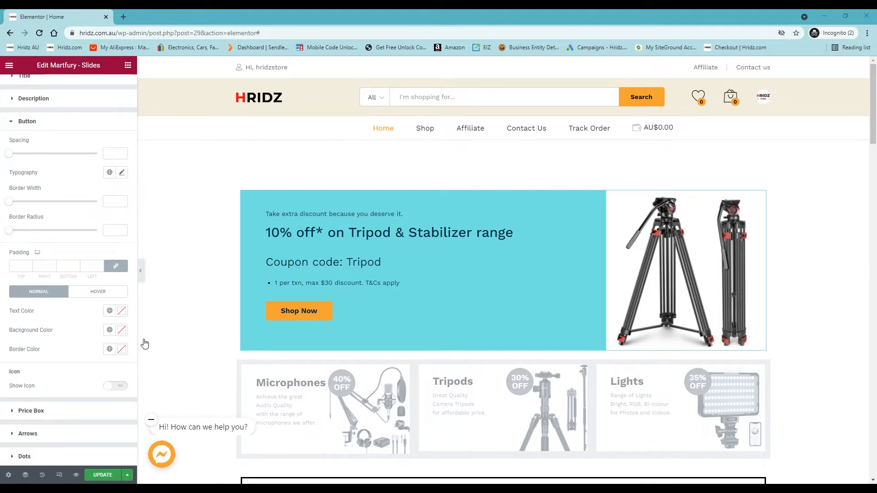
click(53, 415)
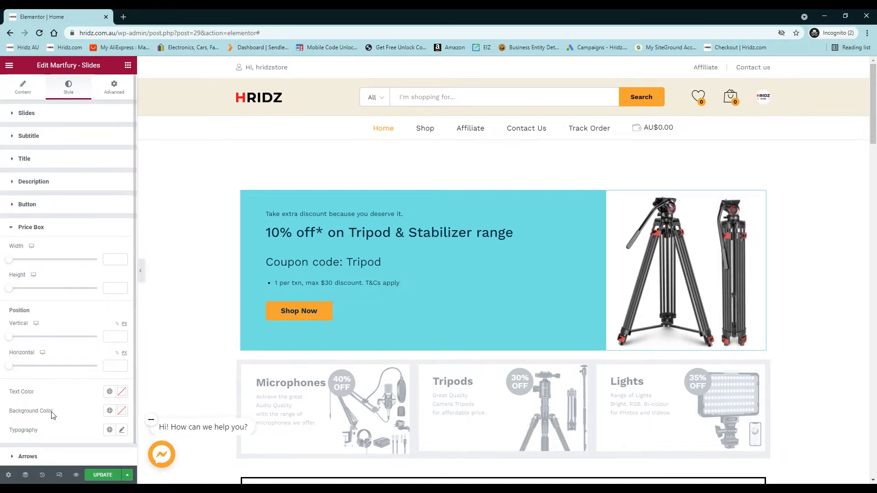
click(56, 434)
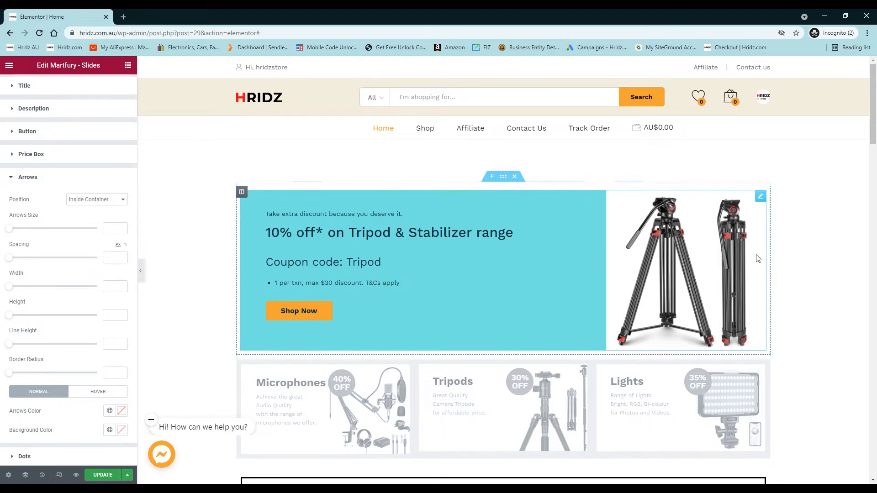
scroll(84, 235, up, 2)
scroll(83, 236, down, 1)
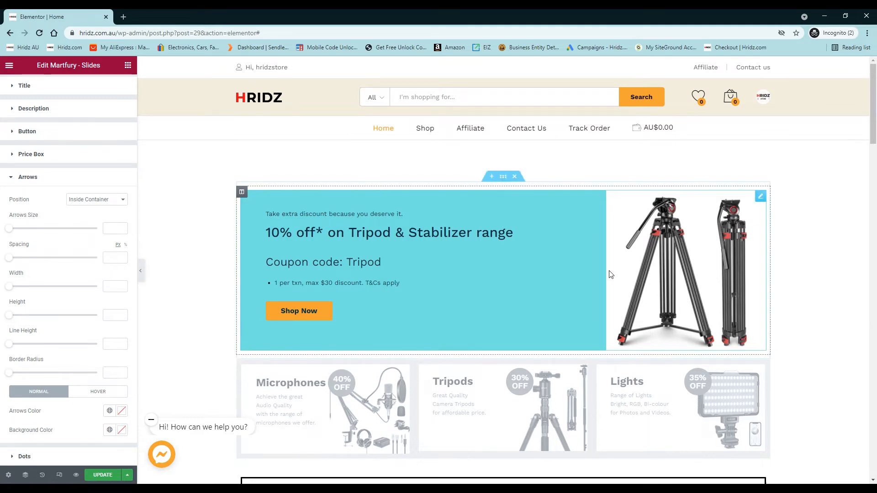
scroll(84, 261, up, 1)
click(12, 189)
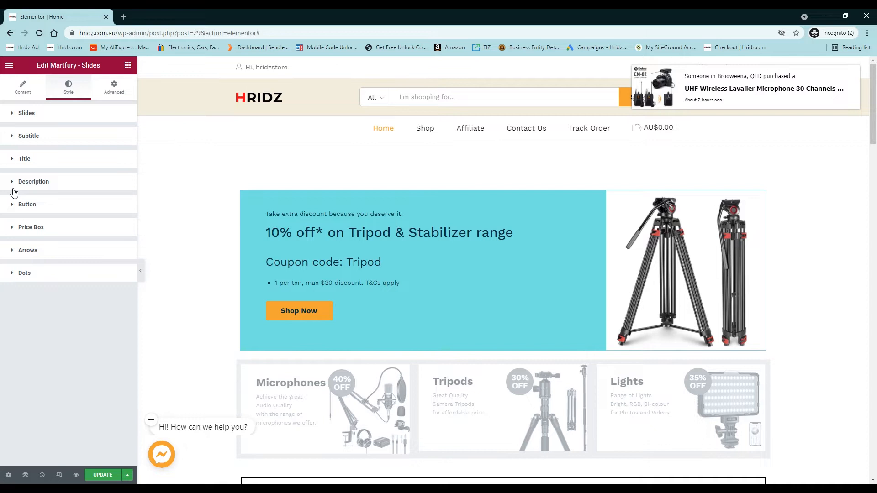
Step: Try a background overlay on the first slide with its color lightened to #00000029, and switch the overlay off again
click(24, 95)
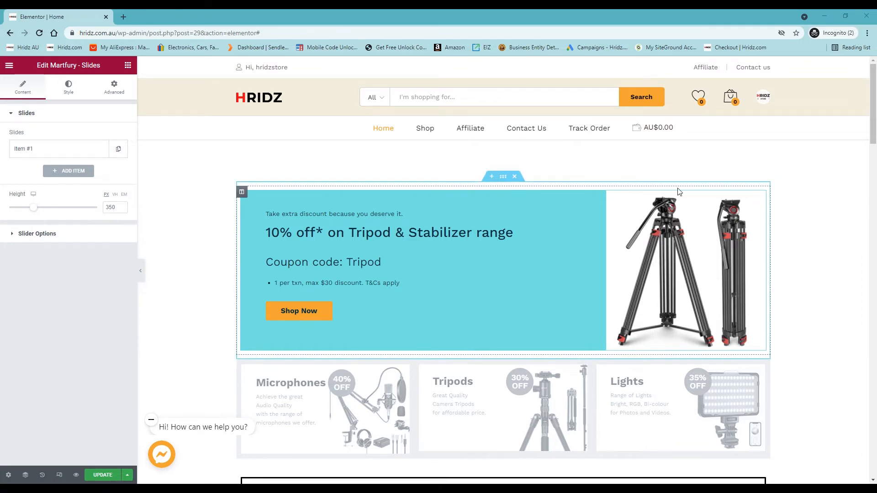
click(30, 148)
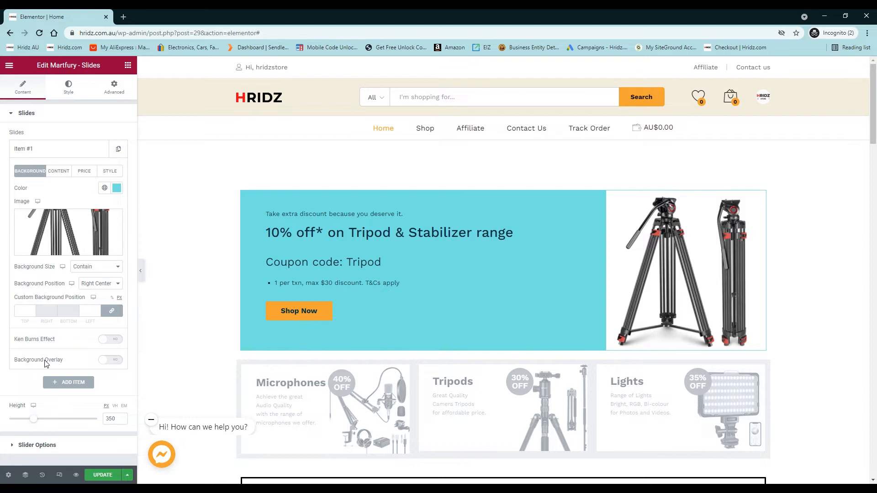
click(113, 360)
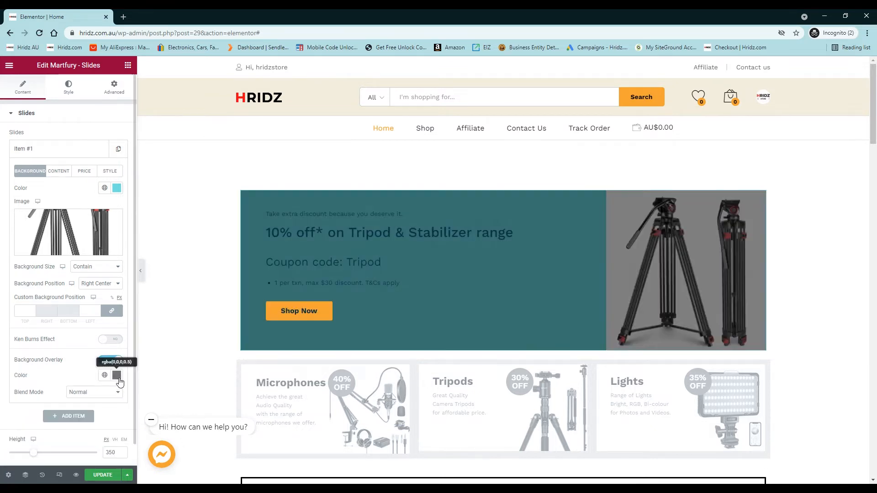
click(117, 375)
mouse_move(81, 339)
mouse_down()
mouse_move(107, 349)
mouse_move(86, 345)
mouse_up()
click(154, 284)
mouse_move(164, 279)
mouse_down()
mouse_move(92, 290)
mouse_move(69, 323)
mouse_up()
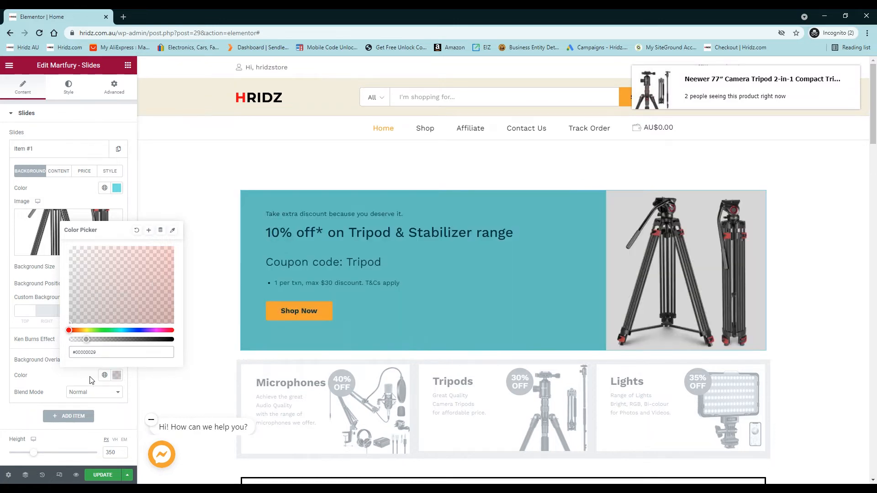
click(91, 381)
click(107, 360)
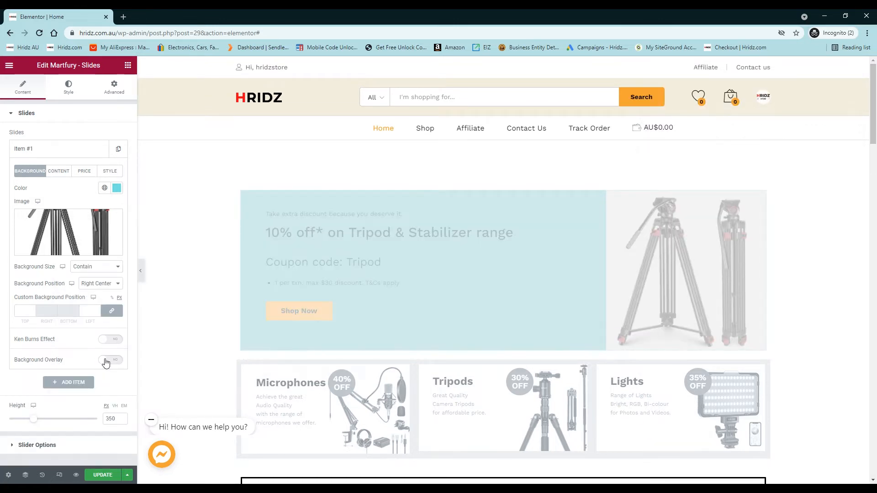
Step: Try the first slide's background overlay with the fully transparent color #00000000, and disable the overlay
click(107, 360)
click(116, 375)
drag(87, 339, 19, 352)
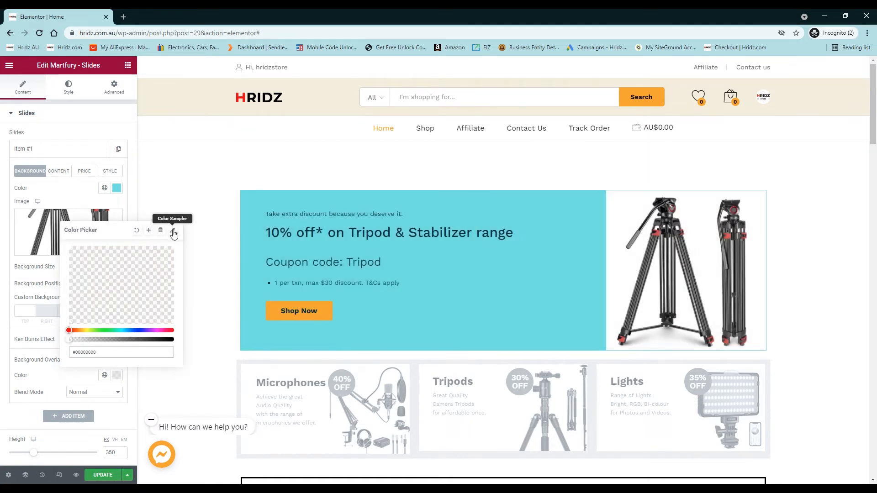
click(108, 368)
click(110, 361)
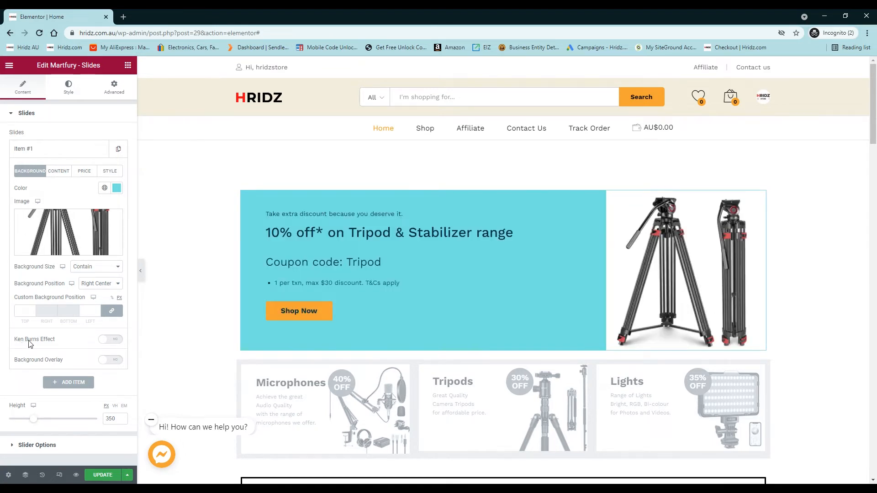
Step: Try the Ken Burns Effect on the first slide with zoom direction Out, and turn the effect off again
click(113, 340)
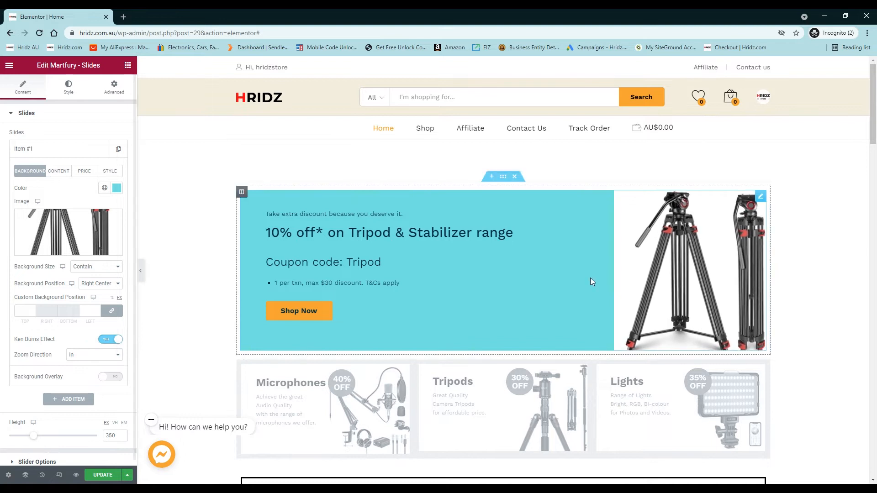
click(93, 355)
click(78, 371)
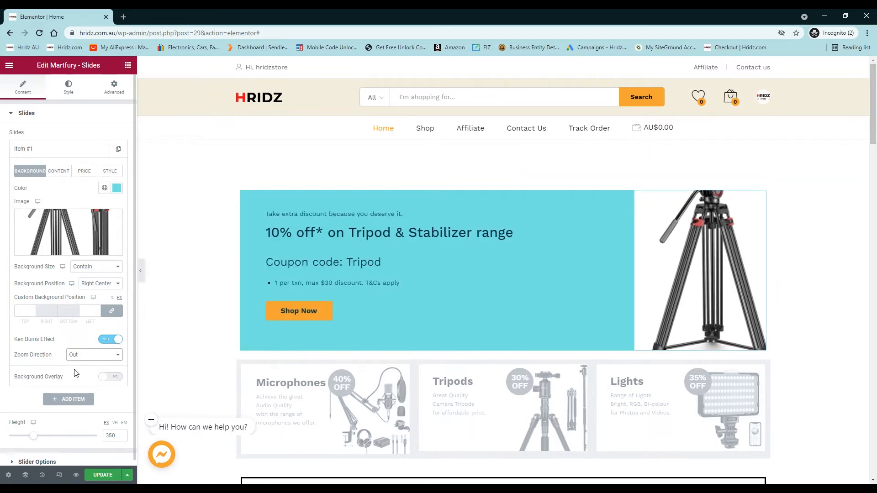
click(82, 355)
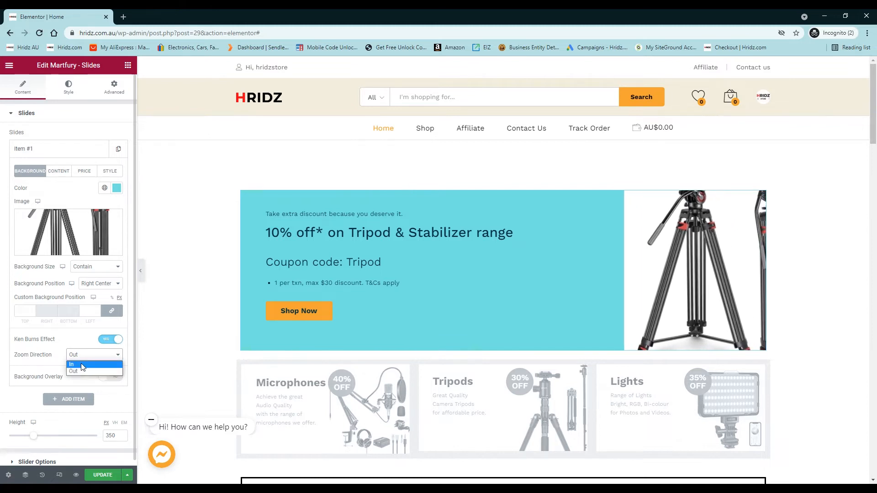
click(110, 340)
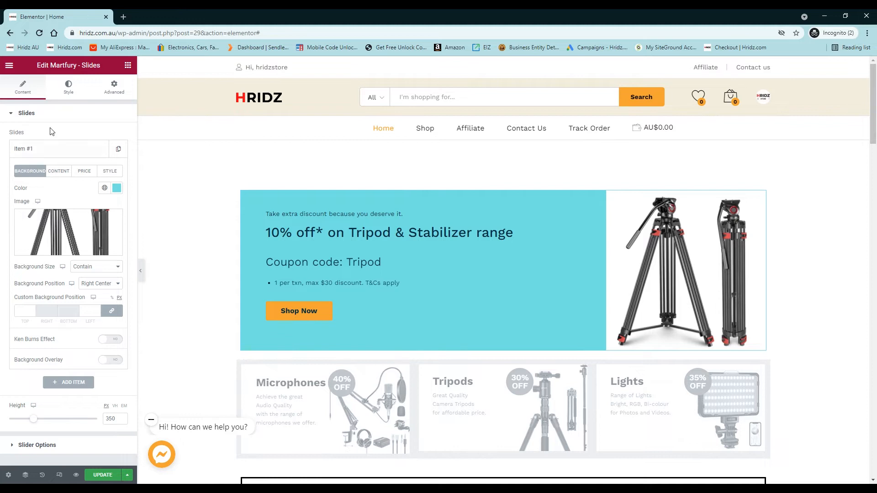
Step: Duplicate the tripod slide and open the copy's settings
click(49, 155)
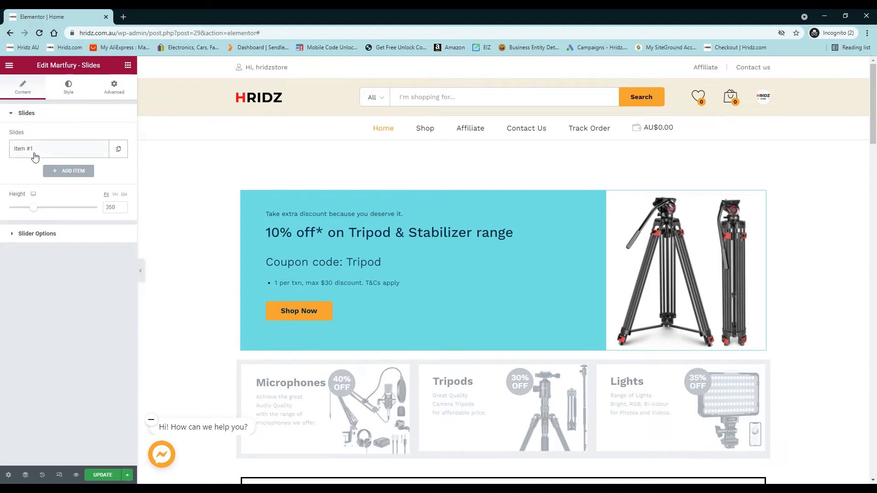
click(118, 152)
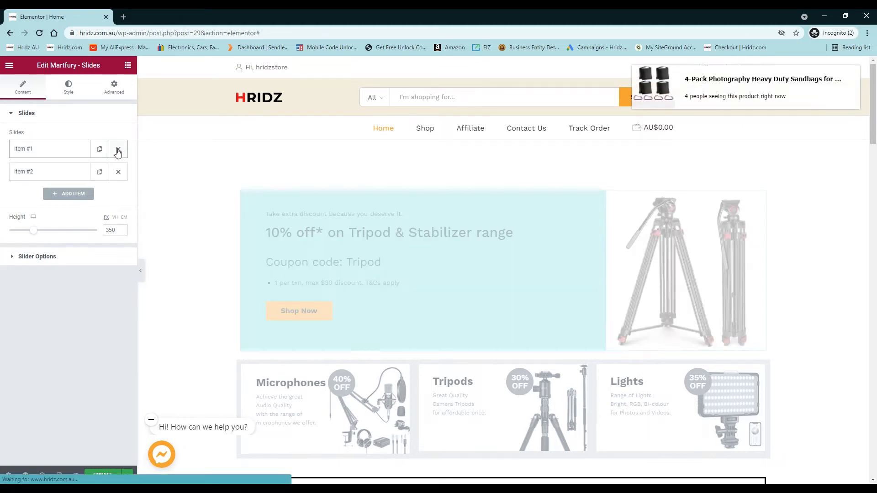
click(49, 172)
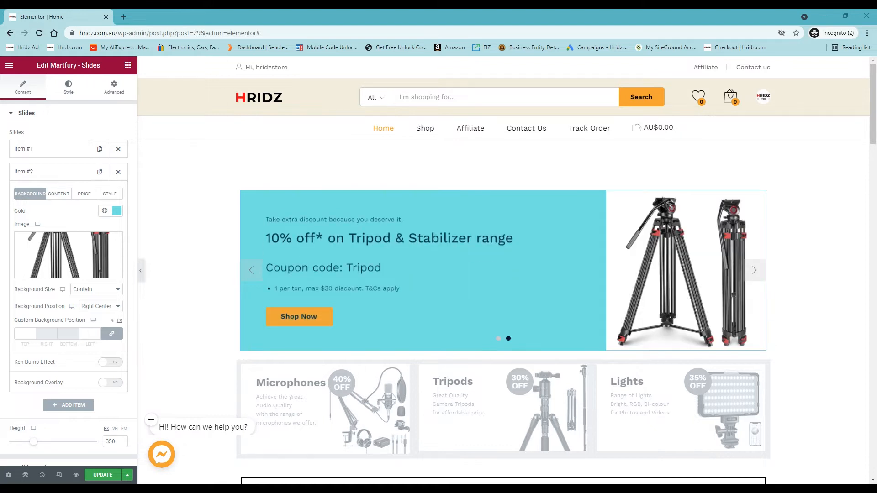
Step: Set the second slide's background color to the red #df1f2d
click(116, 211)
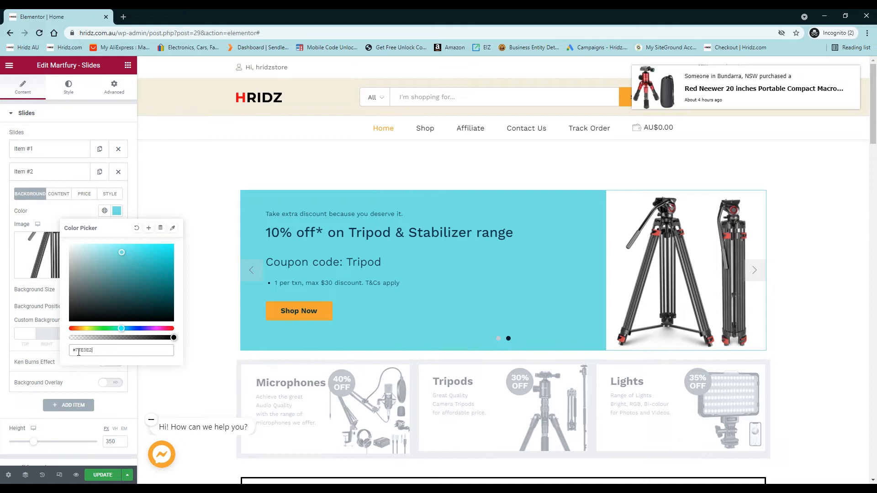
drag(73, 350, 105, 347)
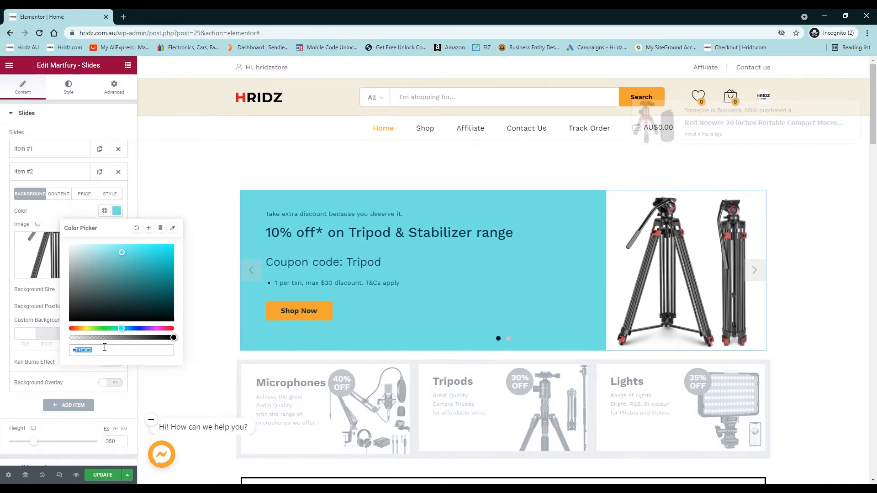
text(#df1f2d)
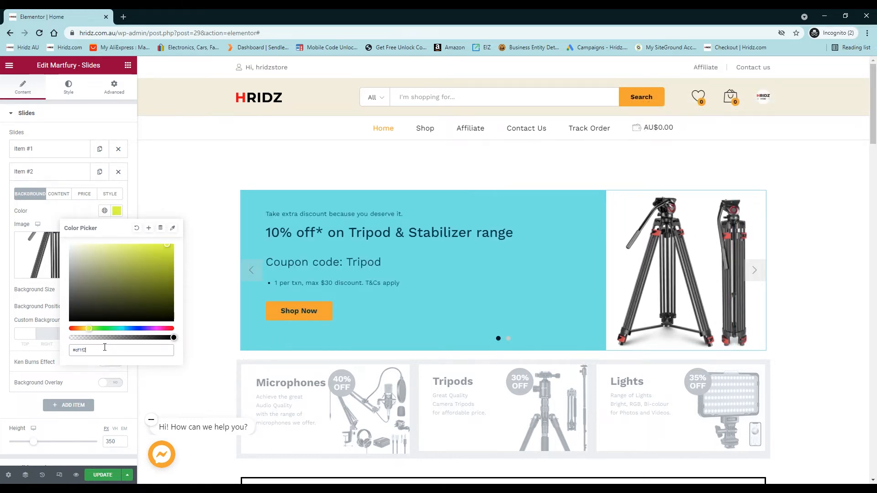
click(53, 211)
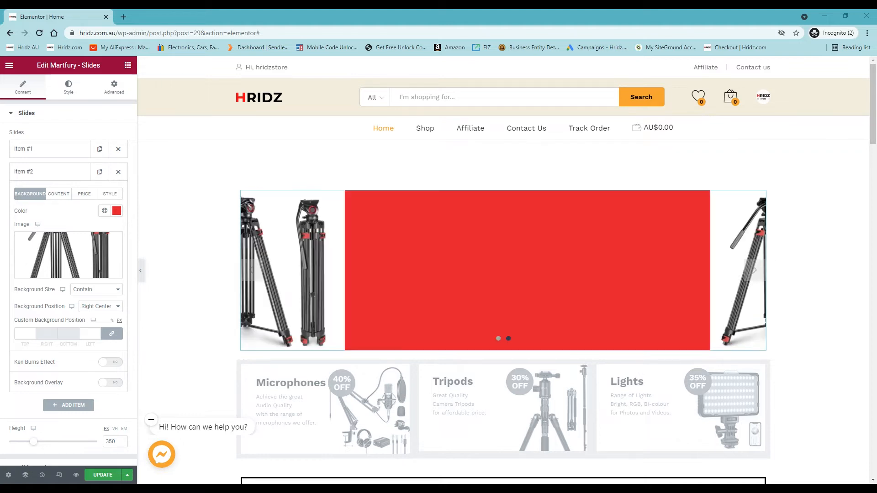
Step: Set the second slide's custom subtitle color to #ffd1dd and copy the color code
click(109, 193)
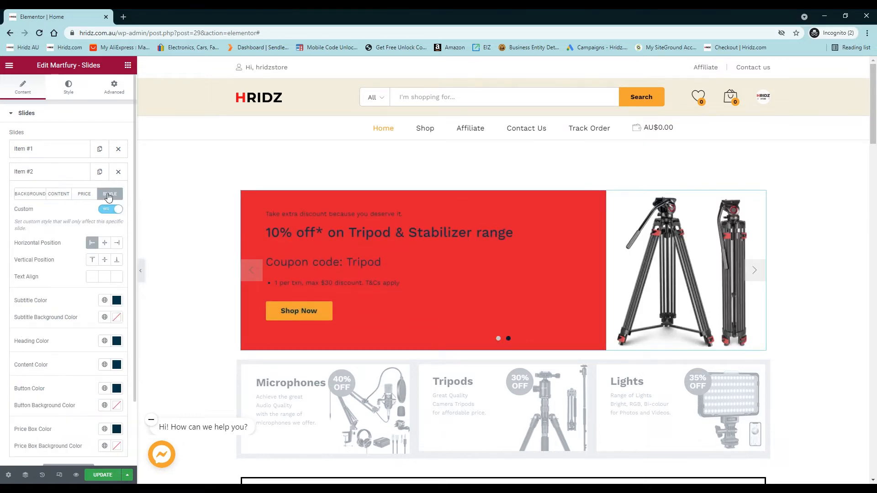
scroll(118, 231, down, 2)
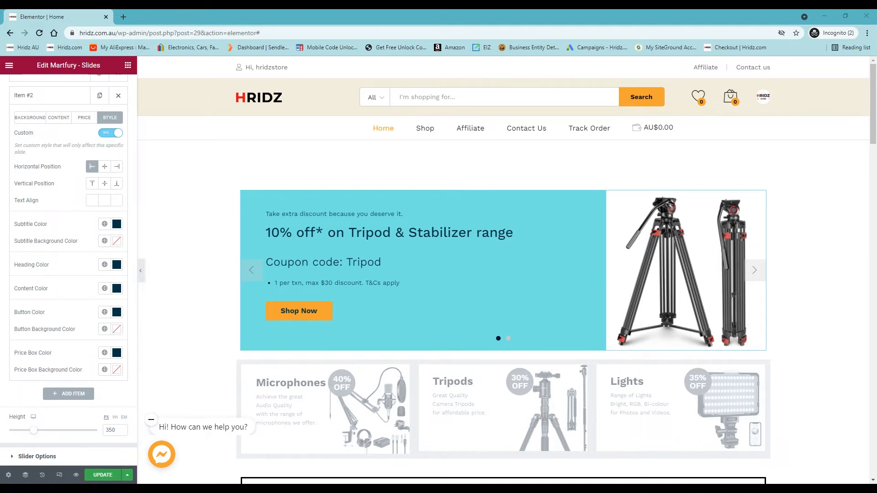
click(117, 224)
click(76, 364)
drag(76, 364, 110, 364)
text(#ffd1)
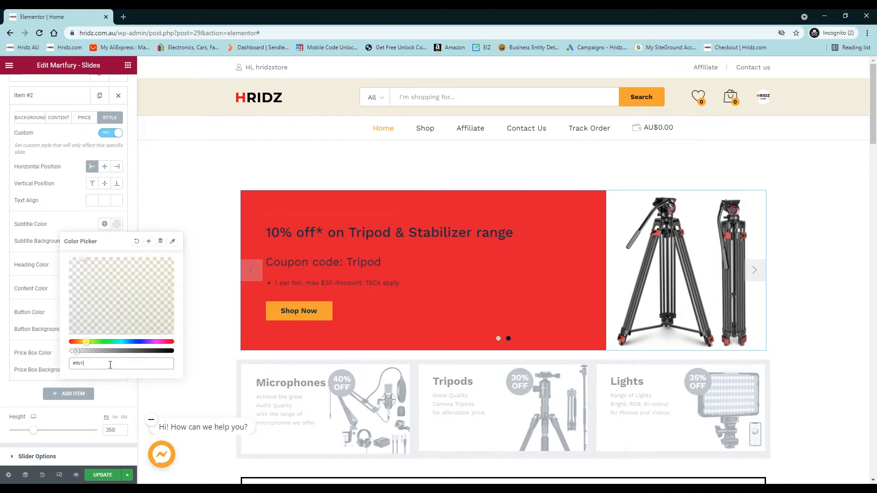
text(dd)
triple_click(88, 364)
right_click(88, 364)
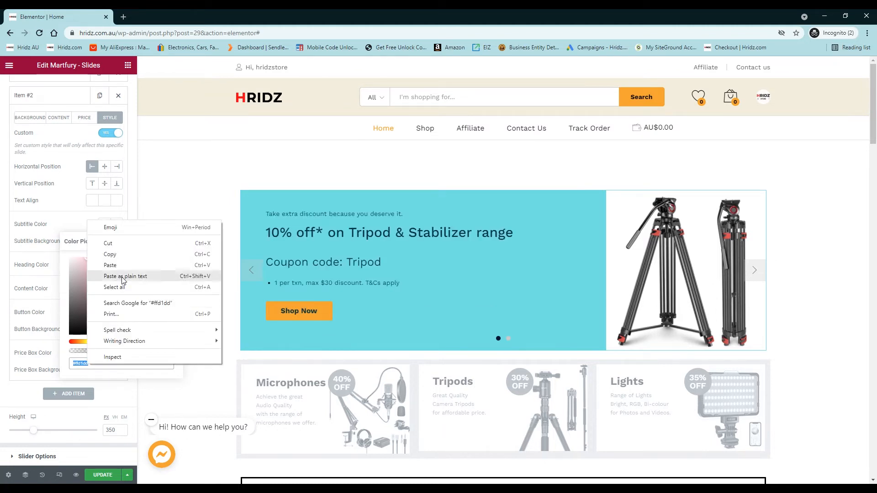
click(120, 253)
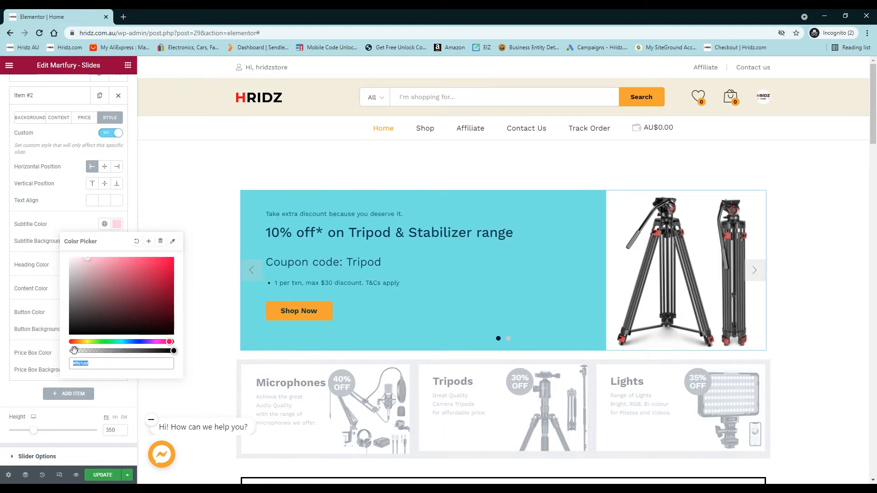
Step: Set the second slide's heading color and content color to the light pink #ffd1dd
click(55, 267)
click(117, 266)
triple_click(126, 405)
key(ctrl+v)
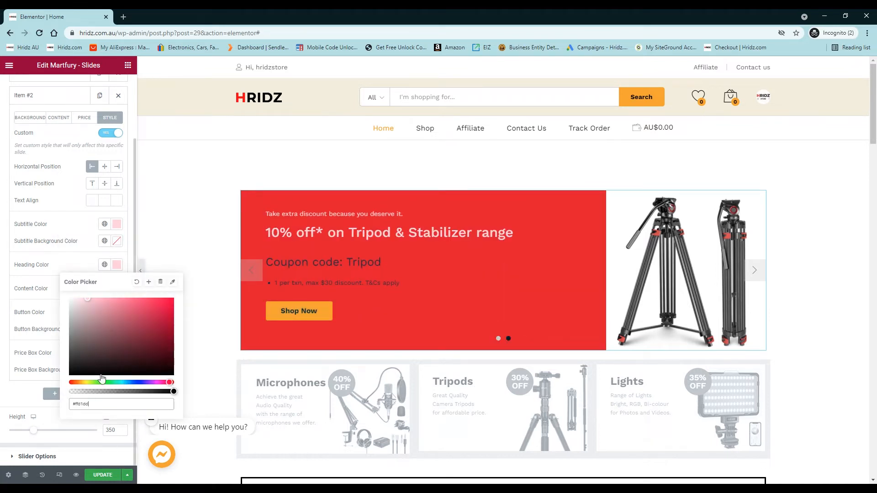
click(58, 300)
click(117, 288)
triple_click(105, 427)
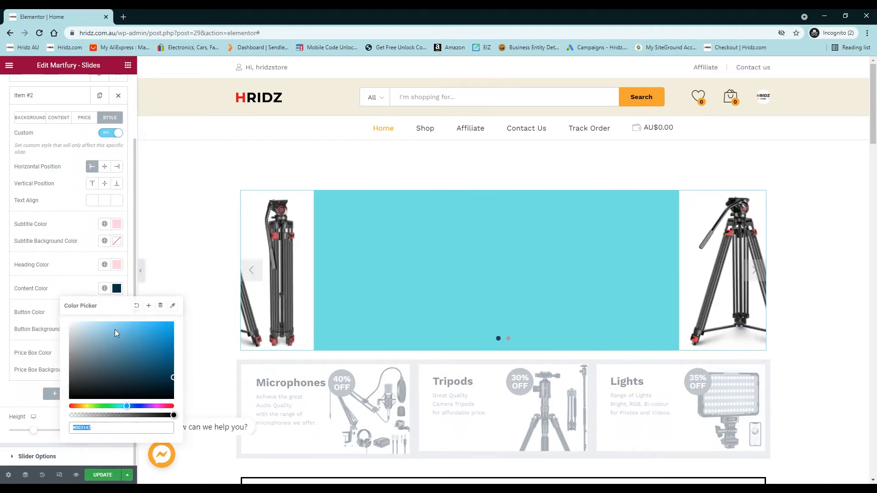
key(ctrl+v)
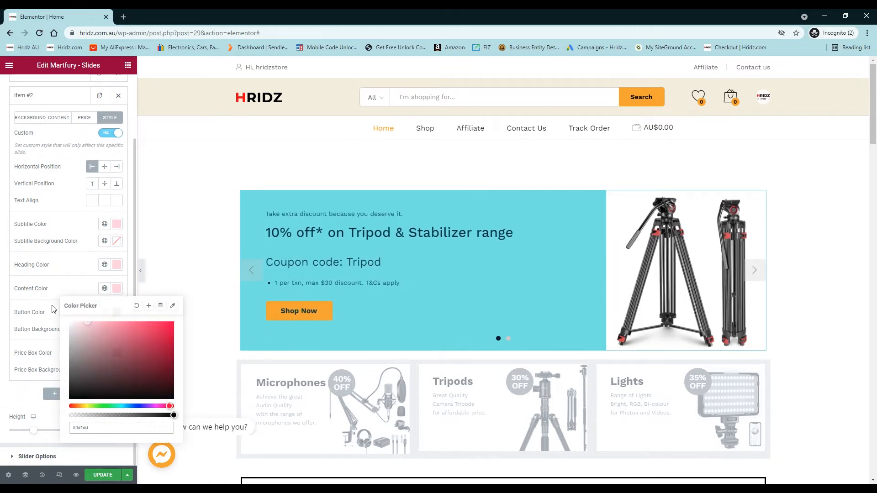
Step: Try the light pink #ffd1dd for the second slide's button color and price box color
click(117, 312)
click(117, 312)
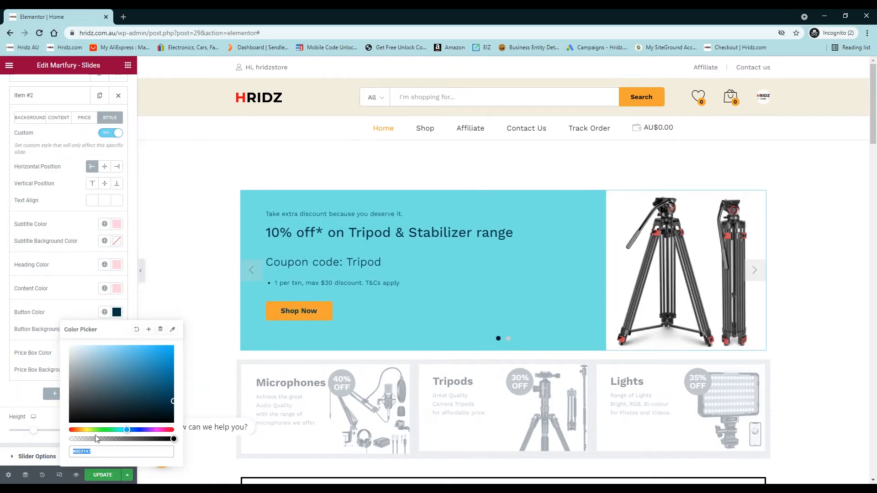
key(ctrl+v)
click(166, 361)
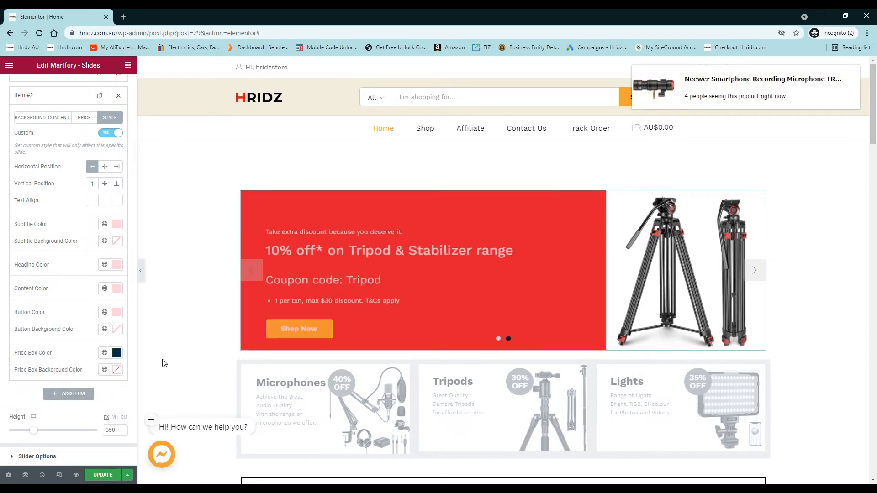
click(117, 353)
key(ctrl+v)
click(79, 355)
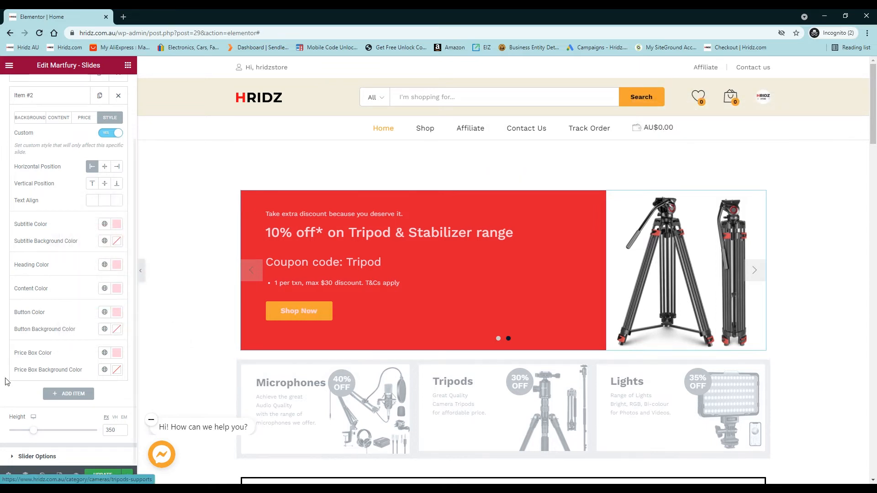
Step: Set the second slide's price box color and button color to black #000000
click(117, 355)
drag(110, 267, 51, 318)
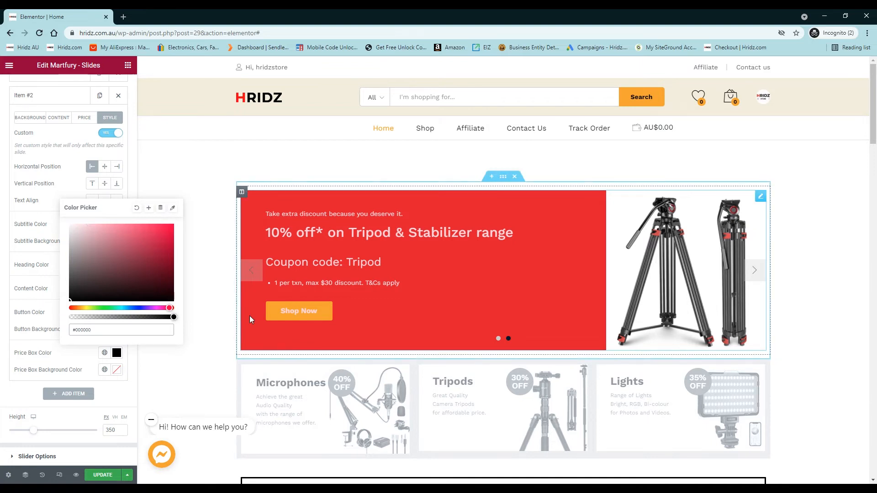
click(77, 354)
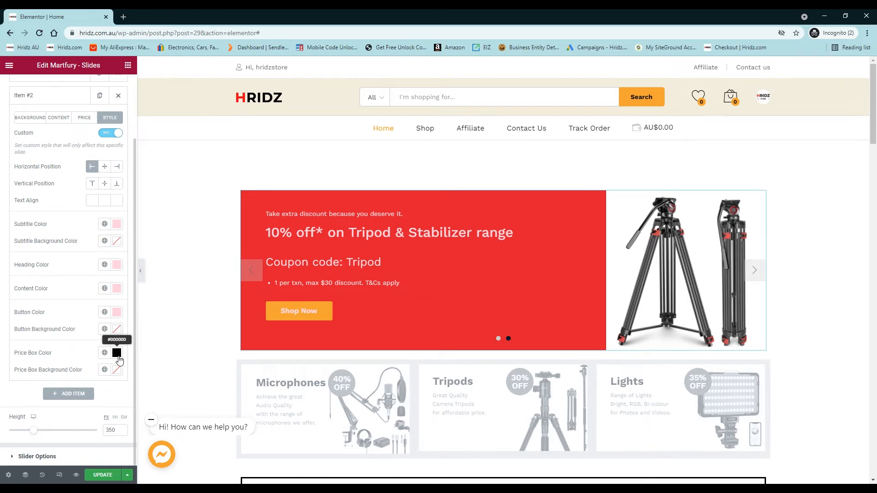
click(116, 313)
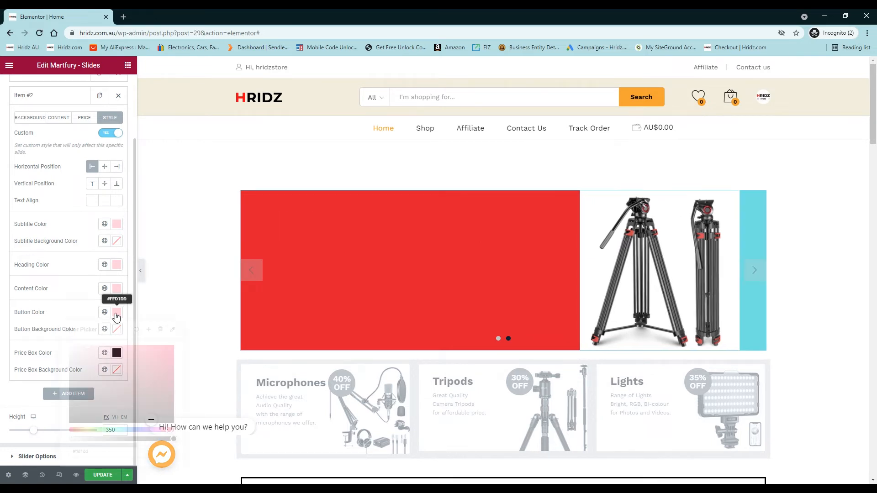
click(109, 373)
drag(88, 389, 42, 440)
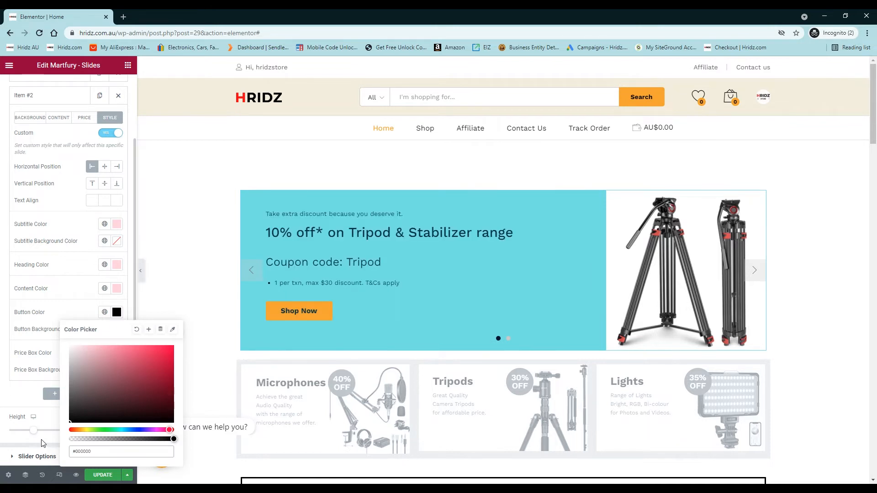
click(38, 319)
click(251, 270)
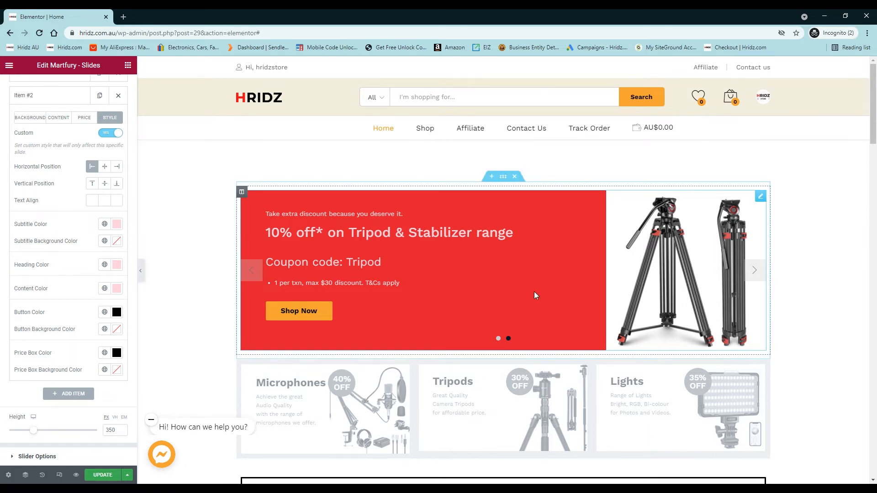
Step: Set the second slide's subtitle to "Be ready for for early Christmas shopping!" and its title to "Find gift items within your budget."
scroll(71, 235, up, 2)
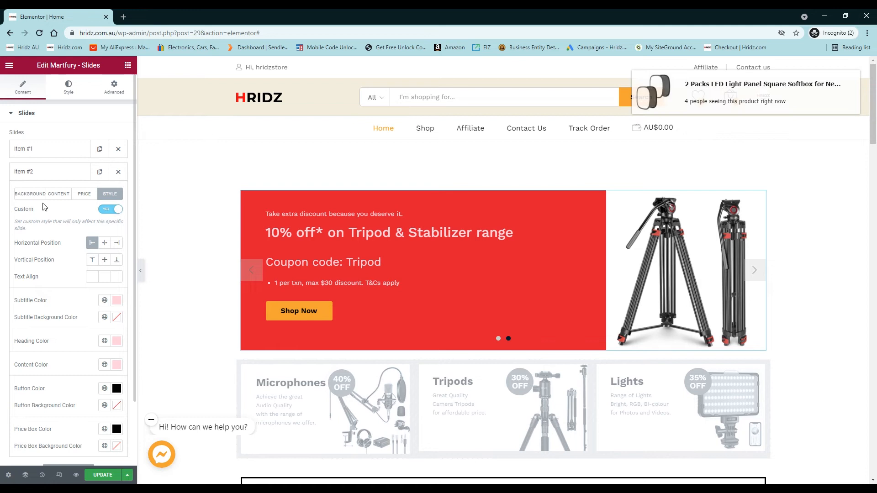
click(59, 194)
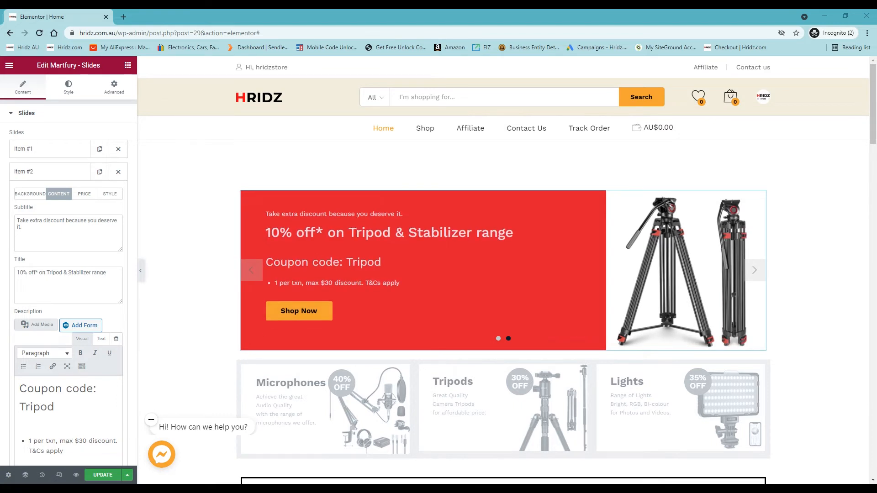
triple_click(47, 232)
text(Be ready for for early Christmas shopping!)
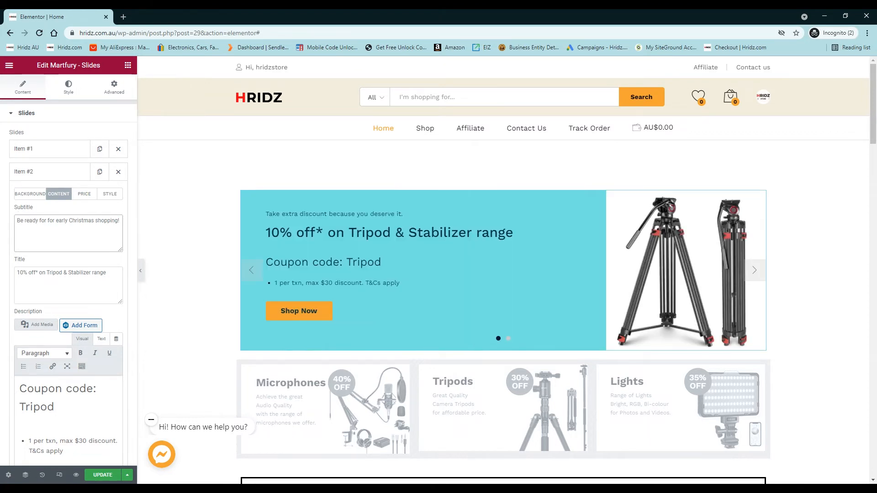
key(alt+Tab)
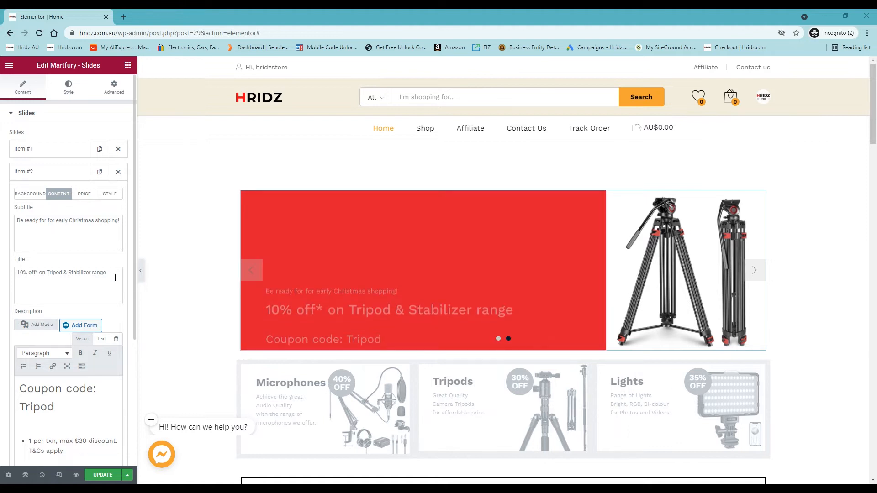
triple_click(115, 277)
text(Find gift items within your budget)
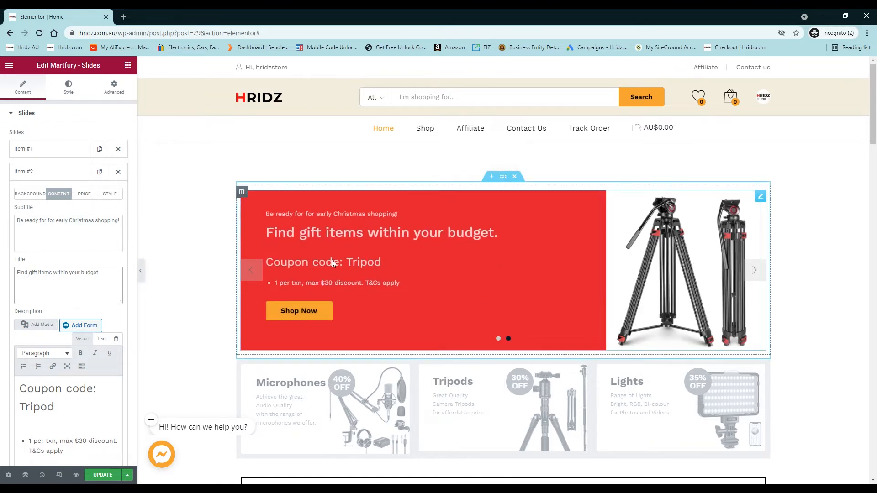
Step: Edit the second slide's description HTML so the coupon code reads Tree and the maximum discount is $20
scroll(81, 348, down, 1)
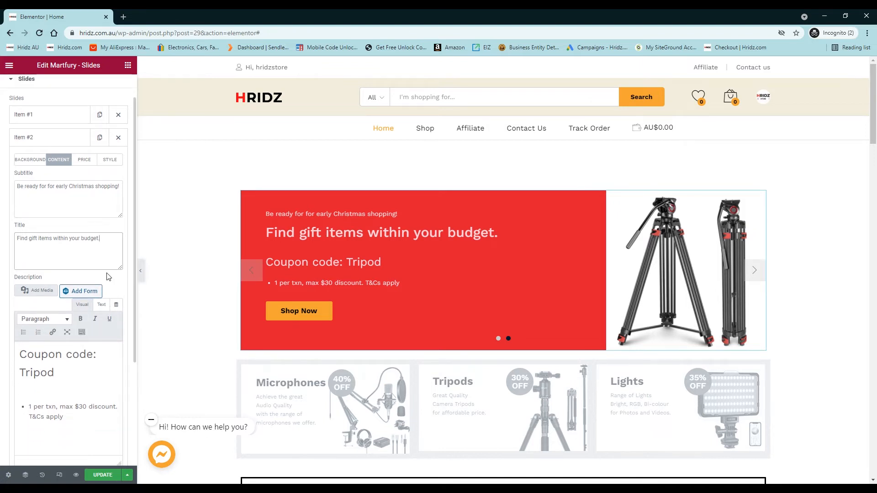
click(101, 305)
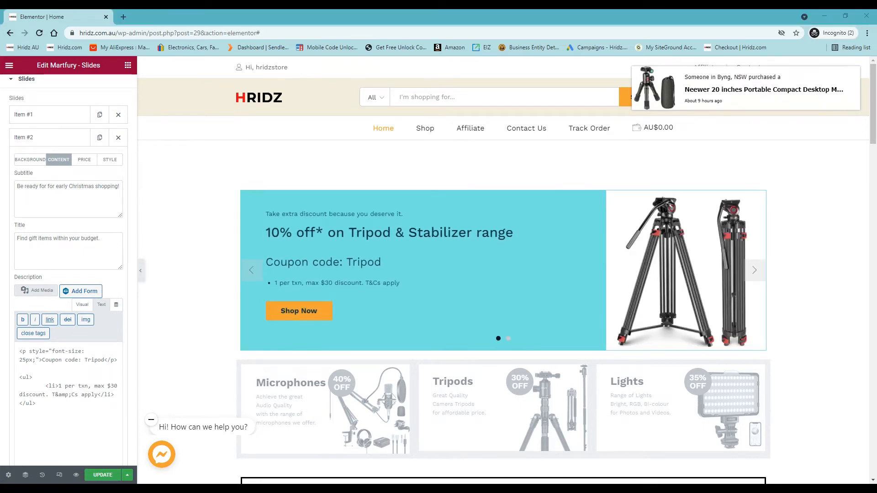
drag(91, 361, 104, 360)
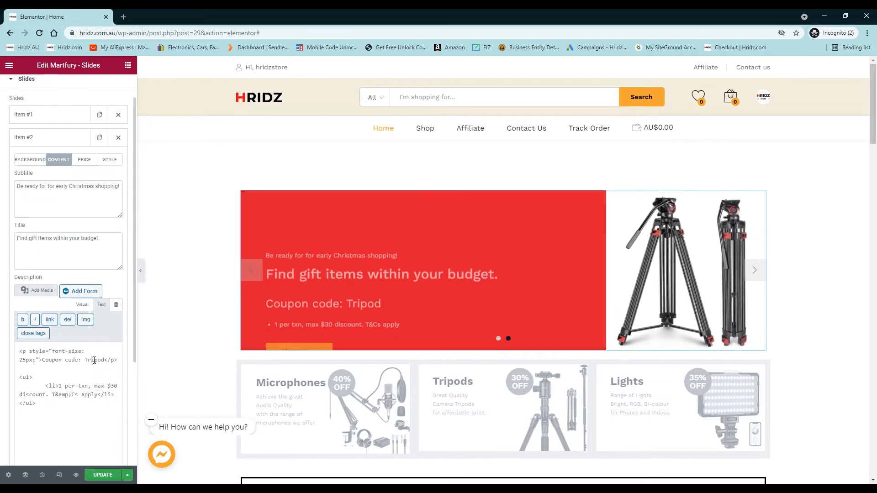
text(ee)
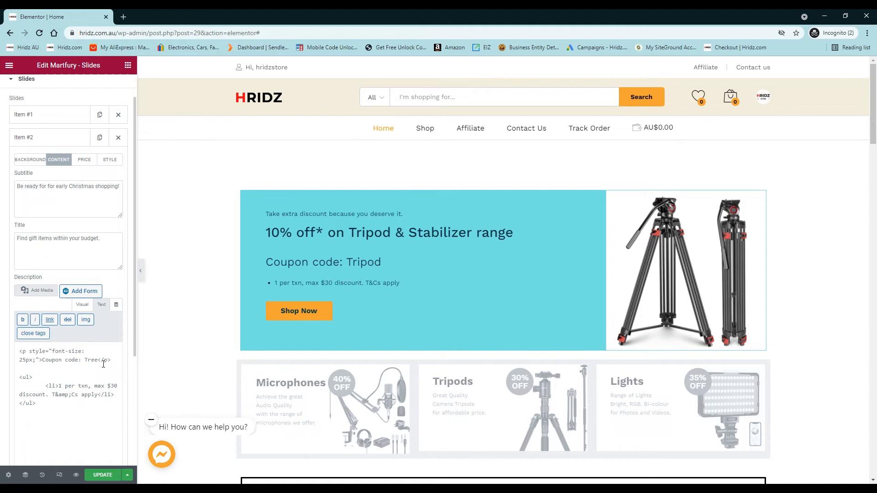
double_click(113, 387)
text(2)
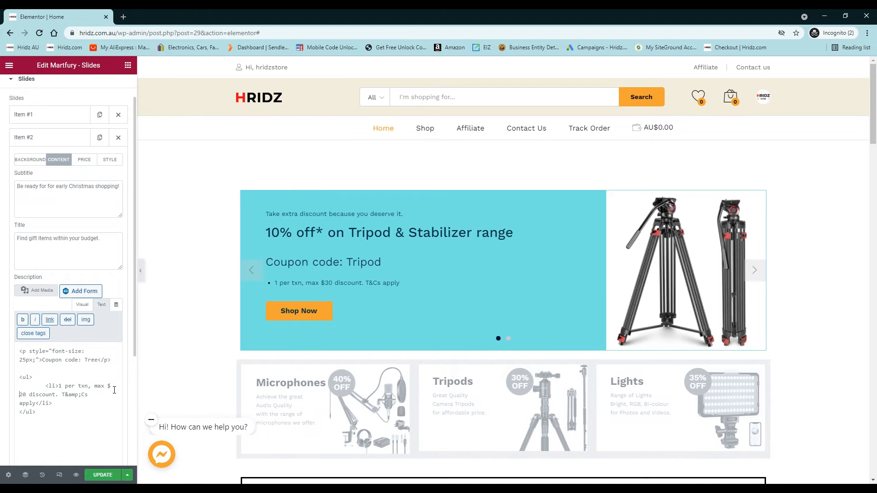
key(BackSpace)
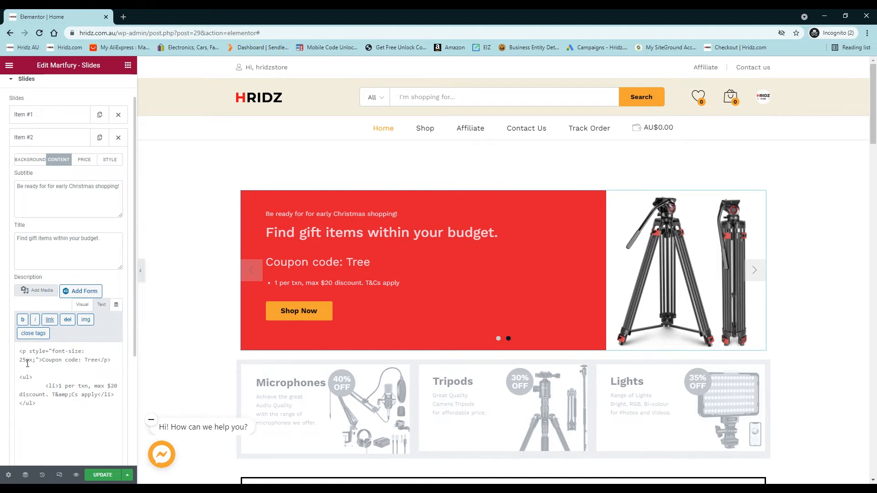
Step: Try a 20px font size on the second slide's coupon code line, and restore it to 25px
drag(22, 362, 26, 362)
text(0)
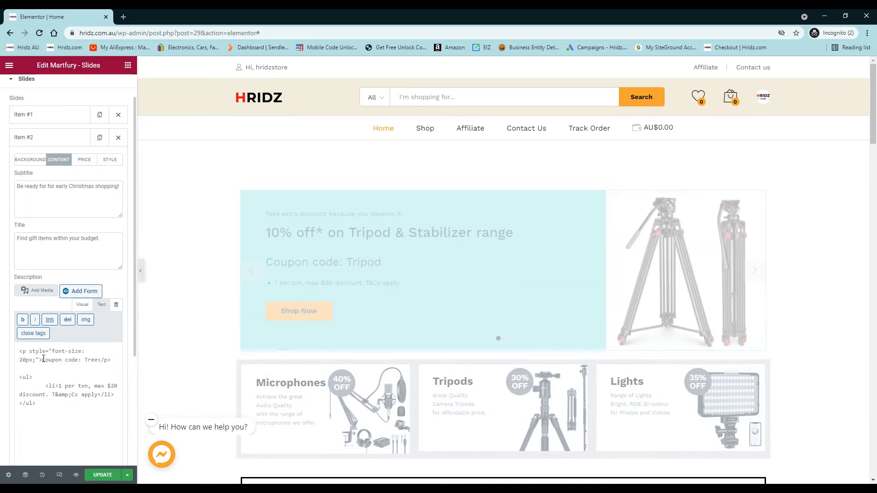
click(251, 270)
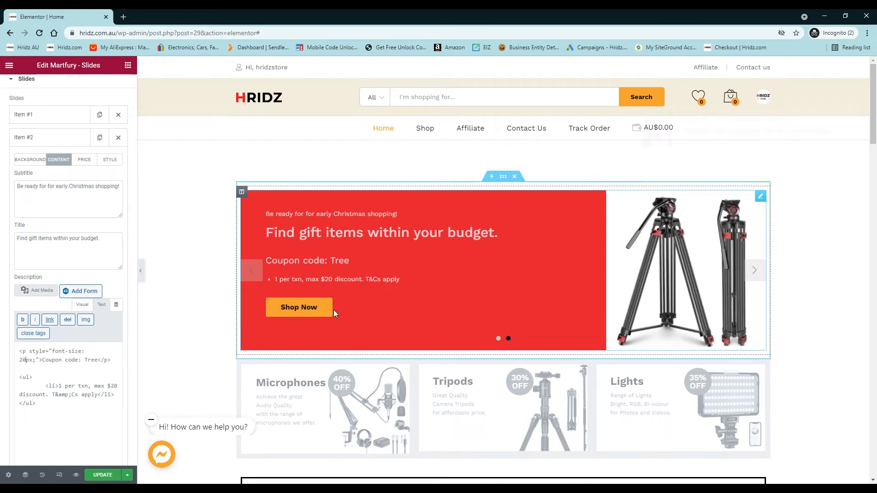
click(59, 418)
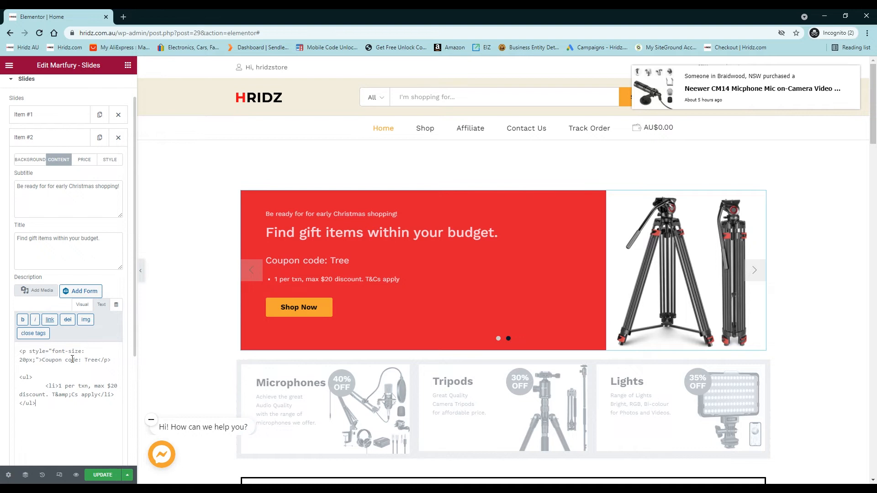
drag(26, 362, 22, 362)
text(5)
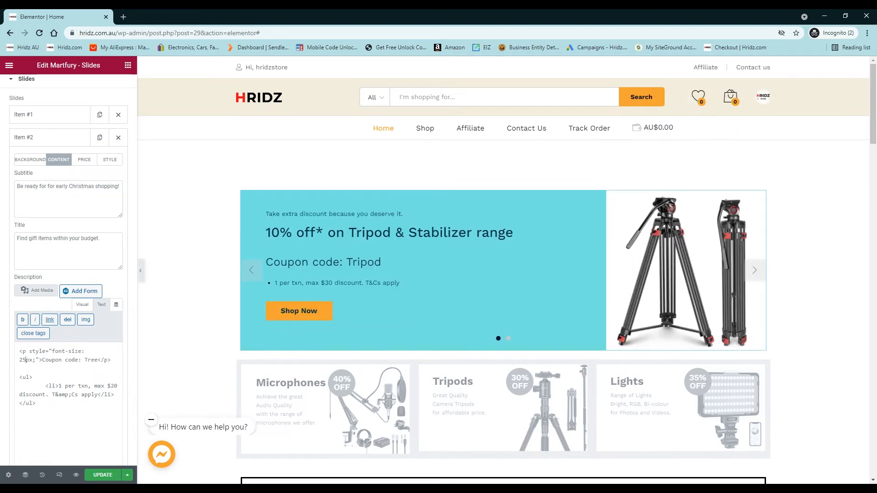
scroll(64, 378, down, 3)
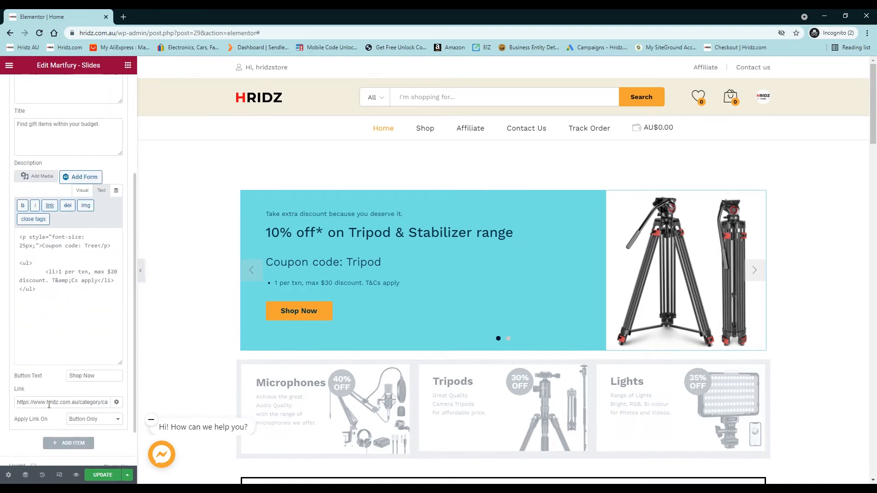
click(76, 403)
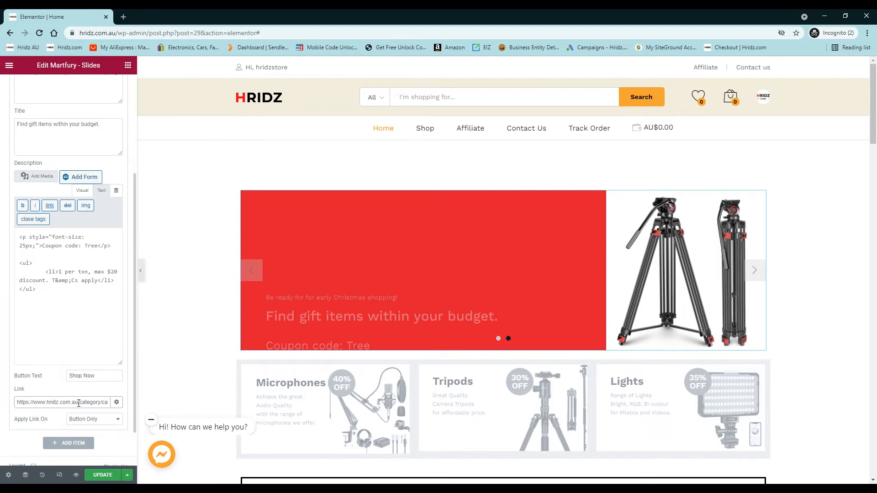
drag(80, 404, 147, 407)
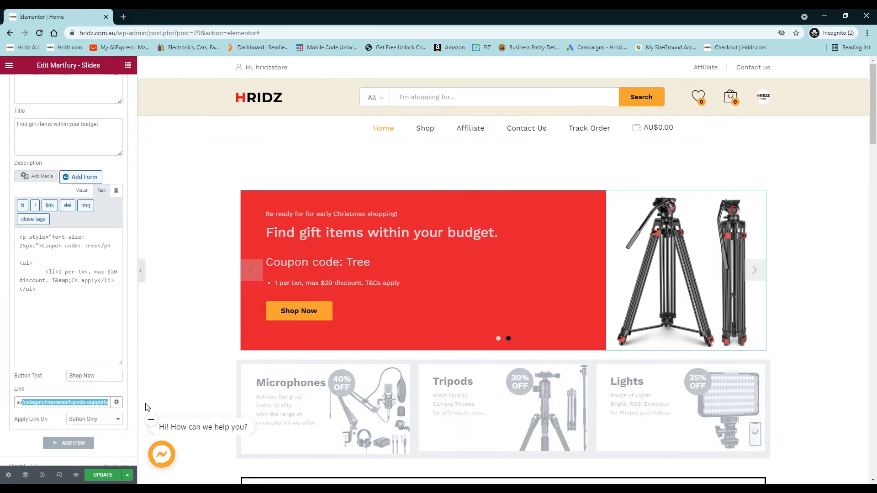
text(/shop)
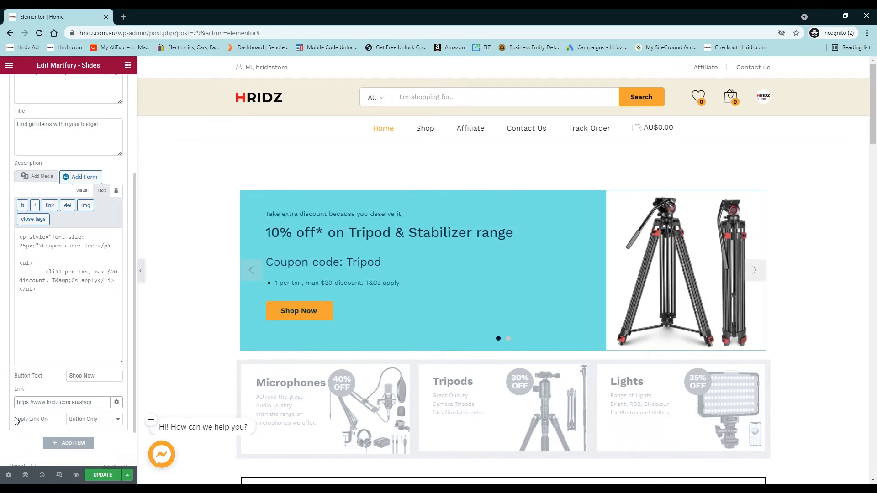
click(95, 420)
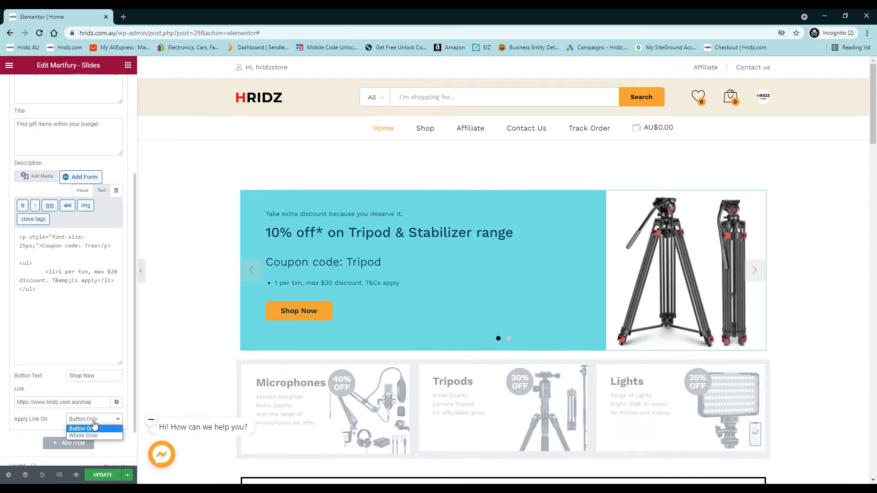
click(84, 436)
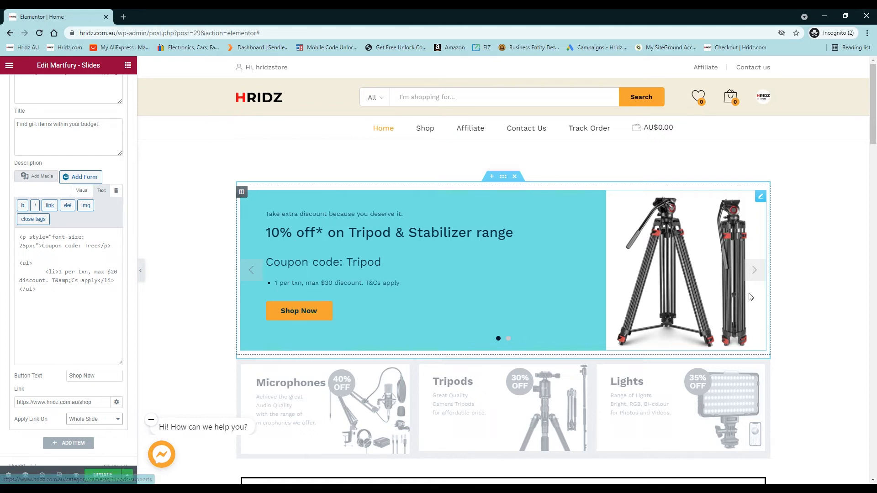
Step: Apply the first slide's link to the Whole Slide instead of the button only
scroll(71, 313, up, 1)
scroll(70, 314, up, 3)
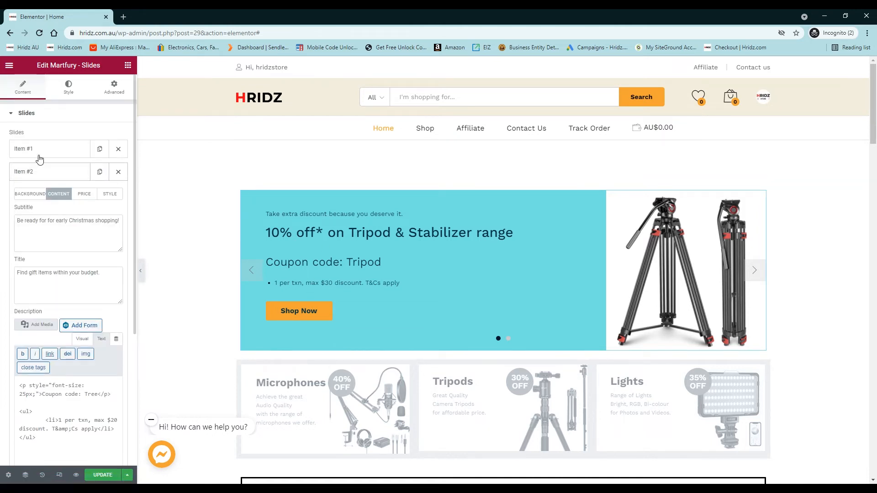
click(38, 150)
scroll(73, 374, down, 1)
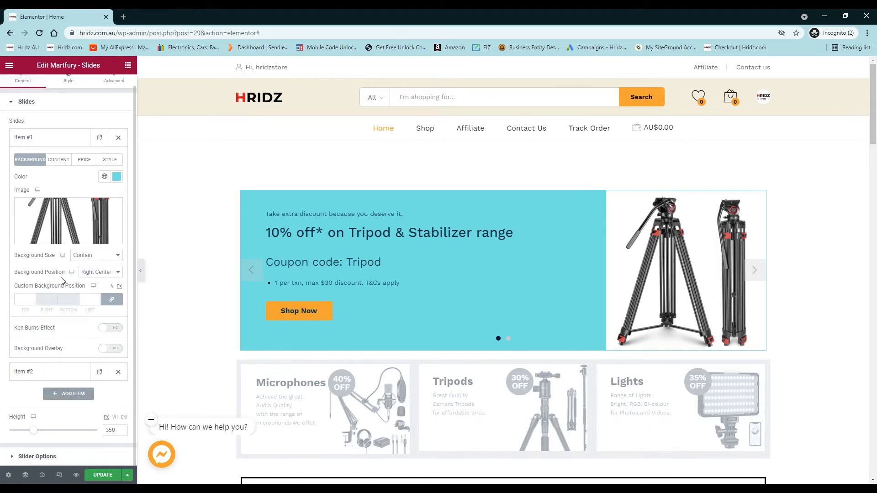
click(58, 159)
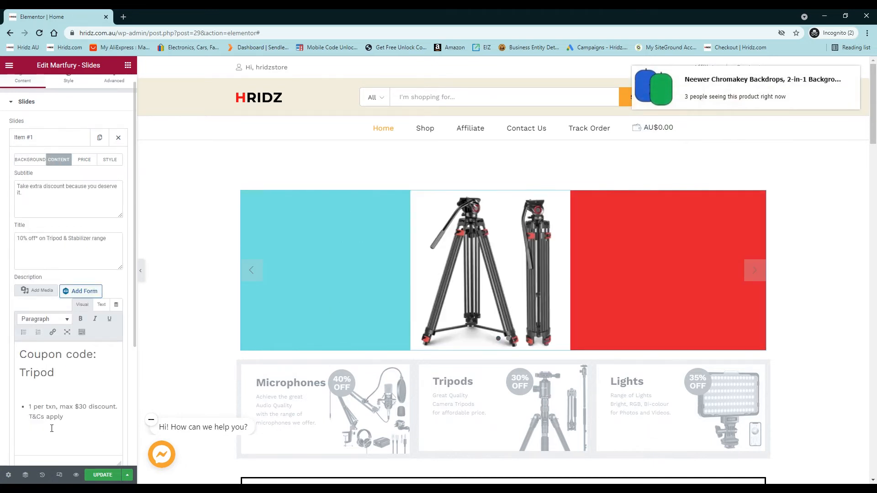
scroll(53, 430, down, 1)
scroll(49, 433, down, 2)
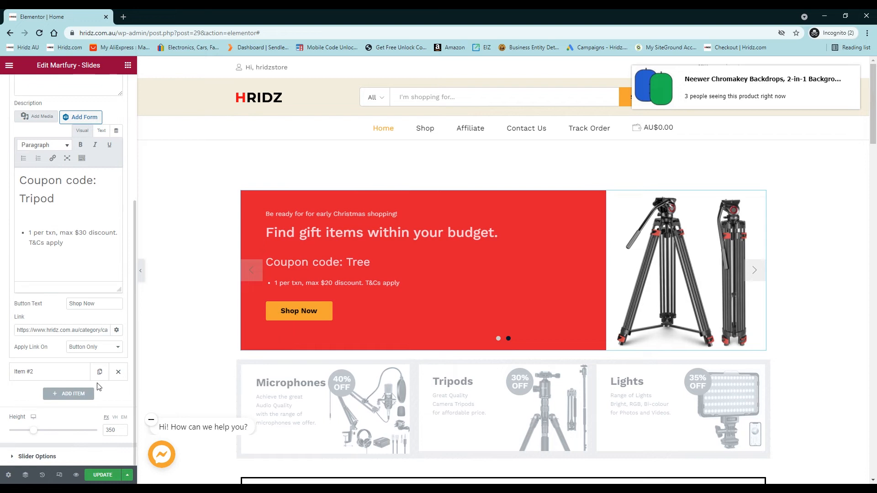
click(94, 347)
click(93, 364)
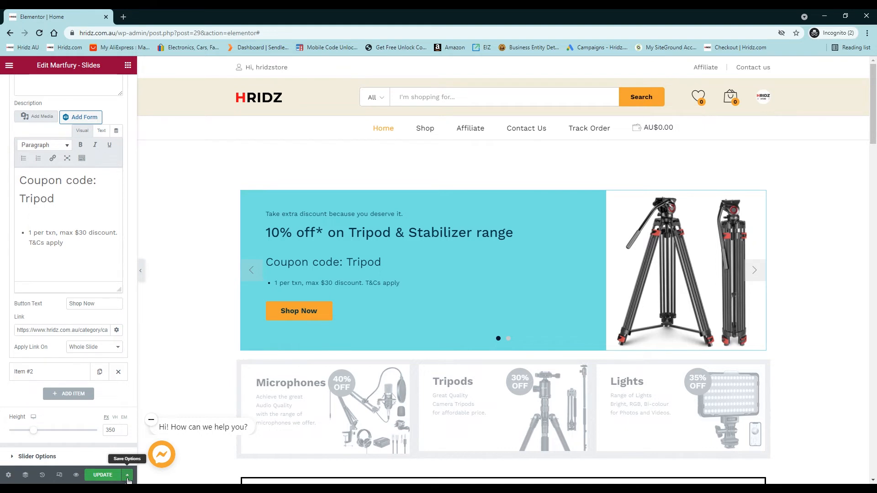
click(128, 477)
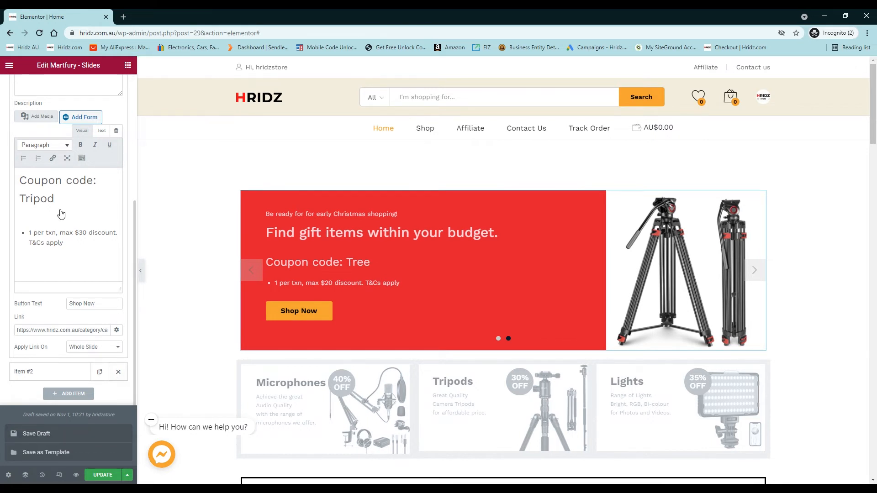
scroll(61, 215, up, 1)
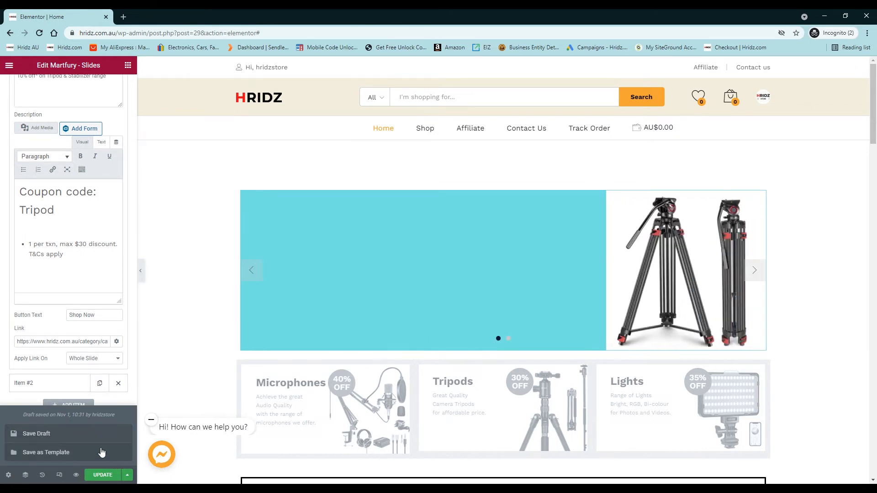
click(118, 401)
drag(135, 204, 136, 89)
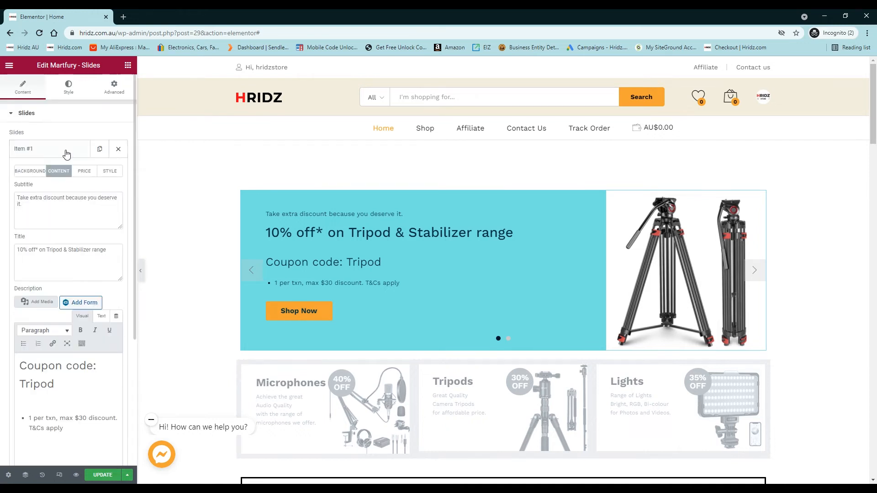
click(110, 90)
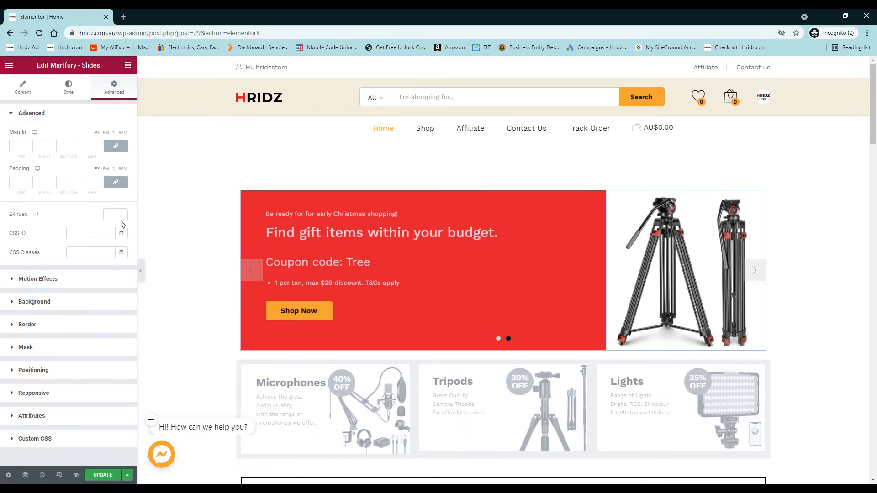
click(69, 86)
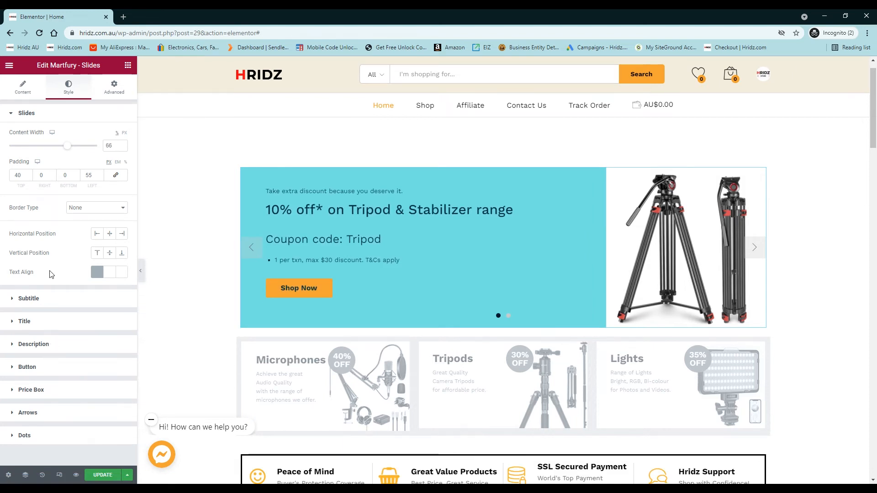
click(23, 87)
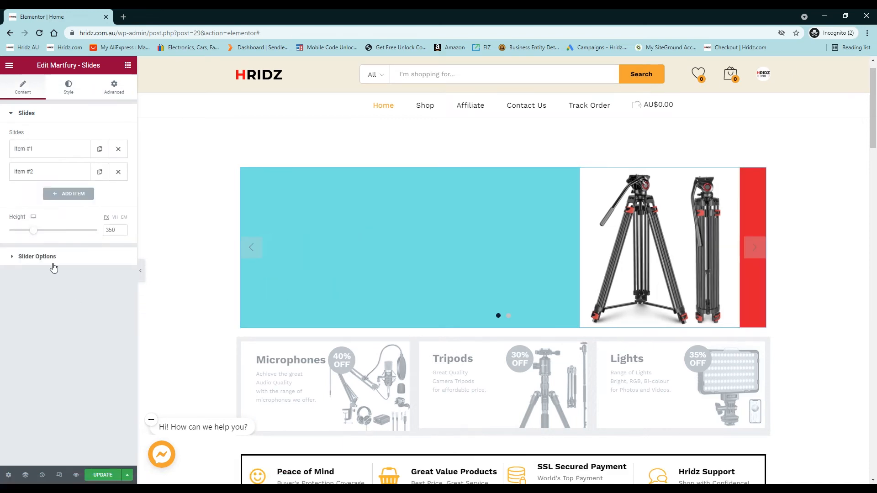
Step: Try the Fade In and Fade In Down content animations in the slider options, and settle on None
click(14, 258)
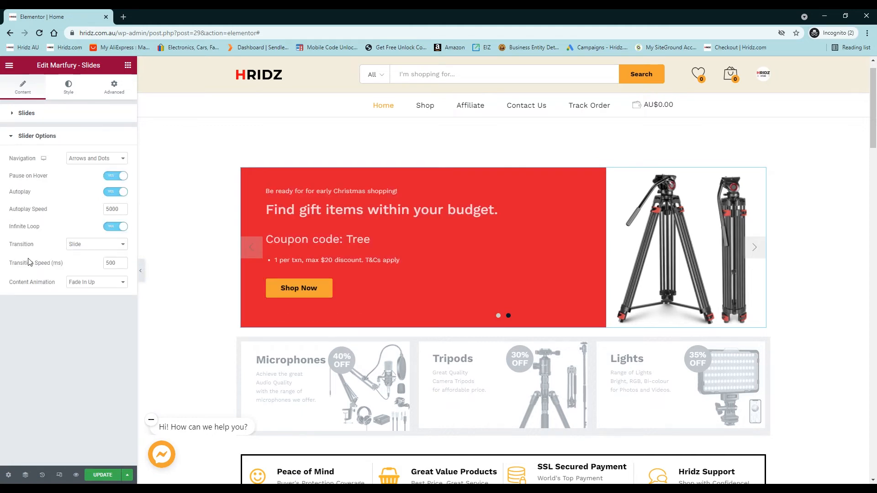
click(89, 284)
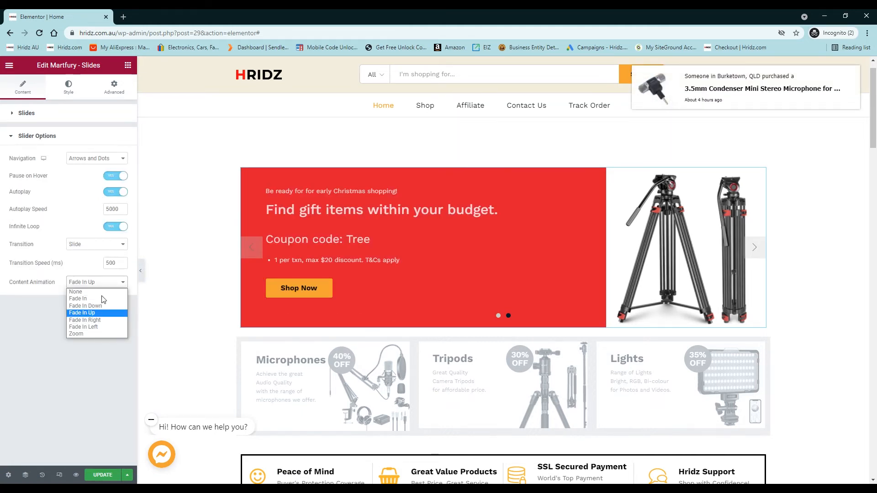
click(94, 293)
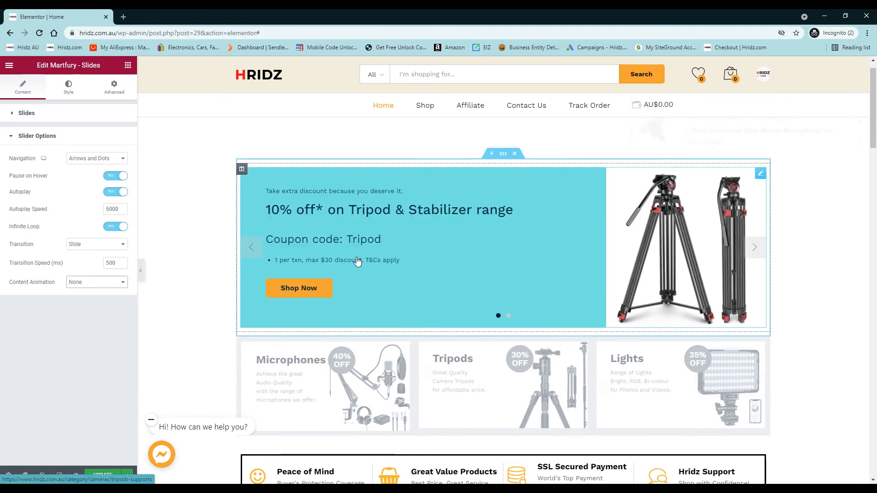
click(104, 283)
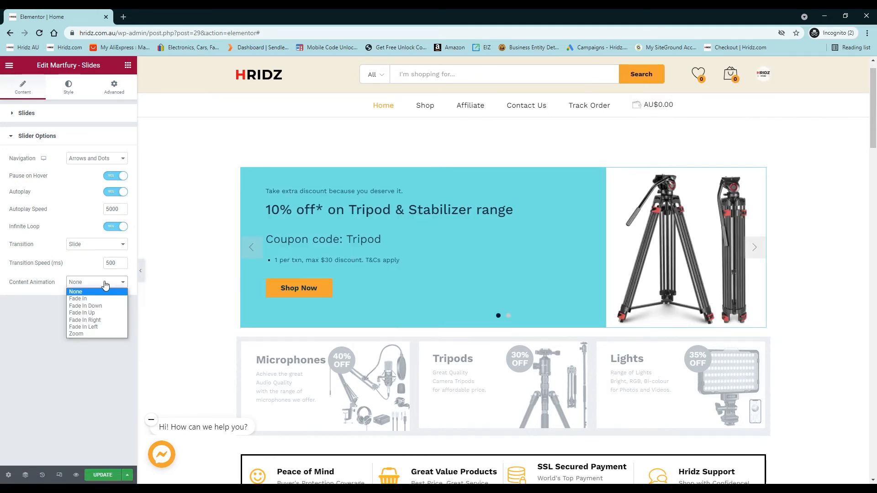
click(101, 301)
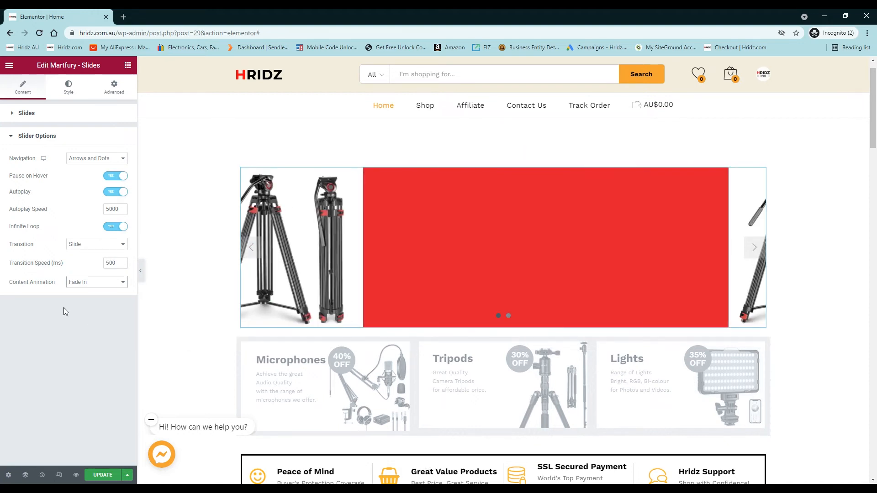
click(86, 283)
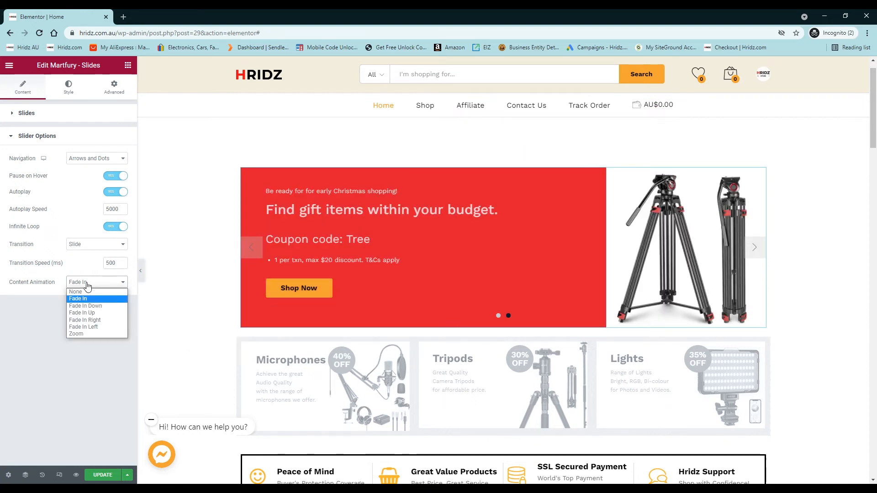
click(85, 306)
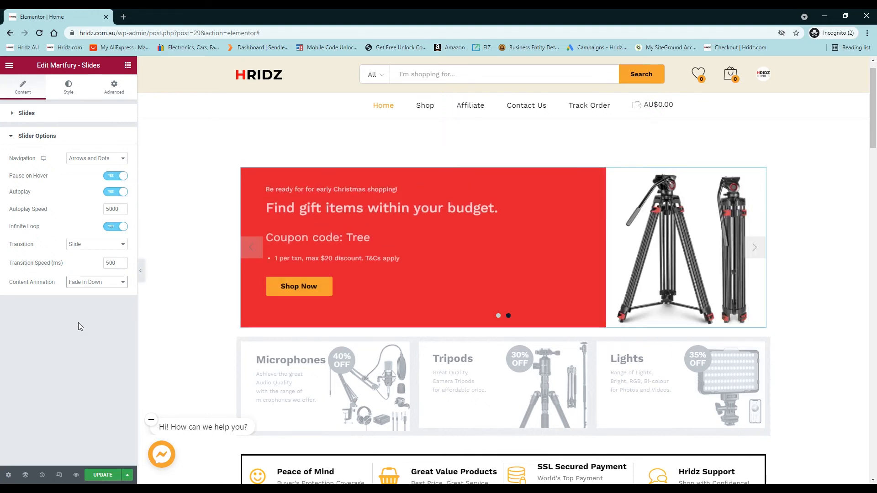
click(95, 294)
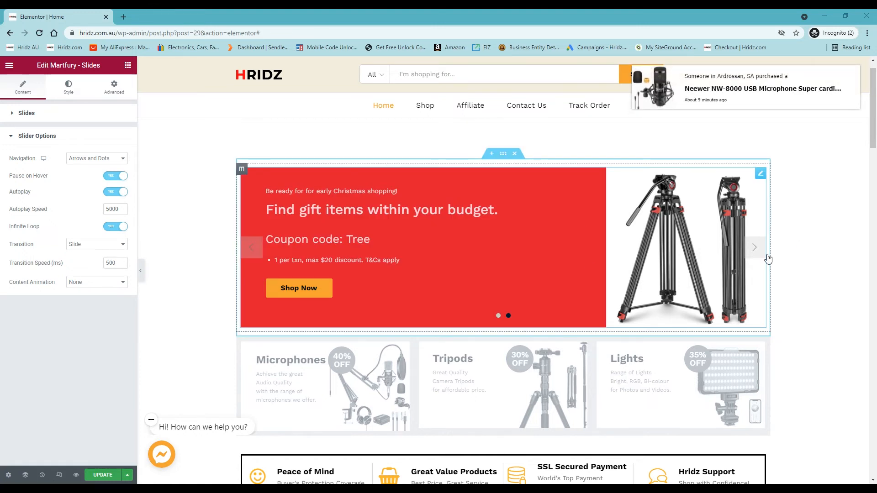
Step: Set the slider's transition speed to 350 ms and its navigation to Arrows
double_click(109, 264)
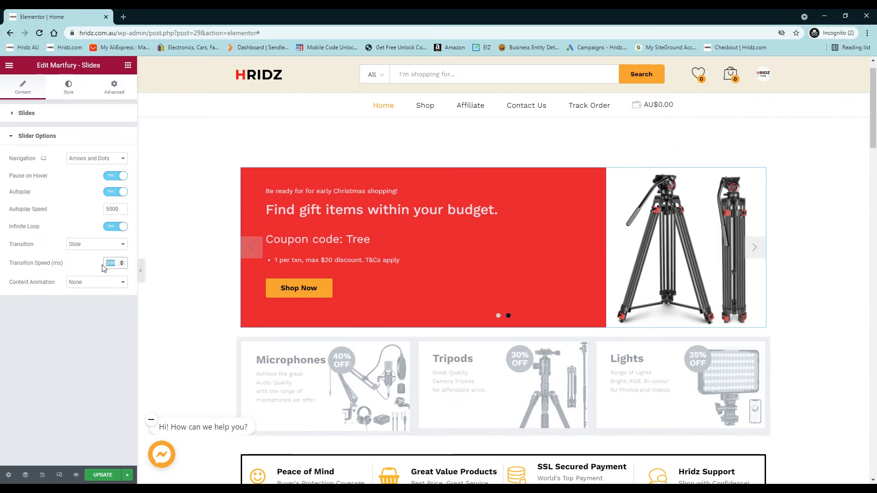
text(350)
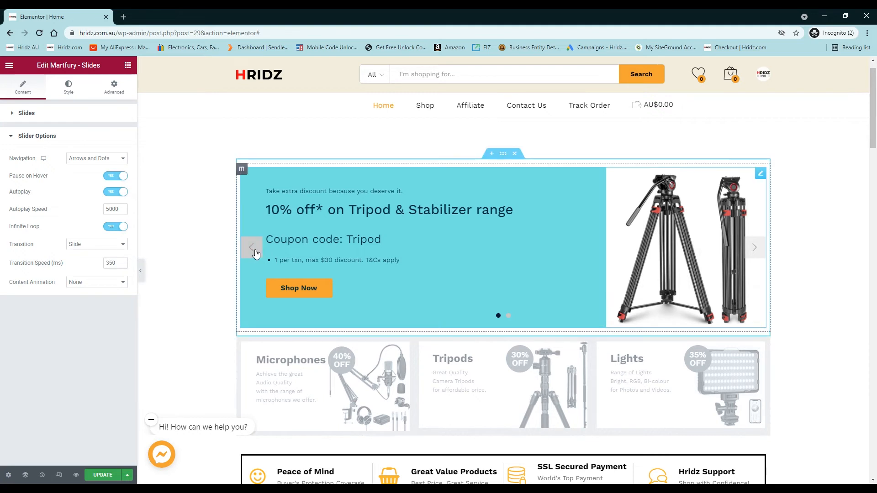
click(98, 159)
click(92, 176)
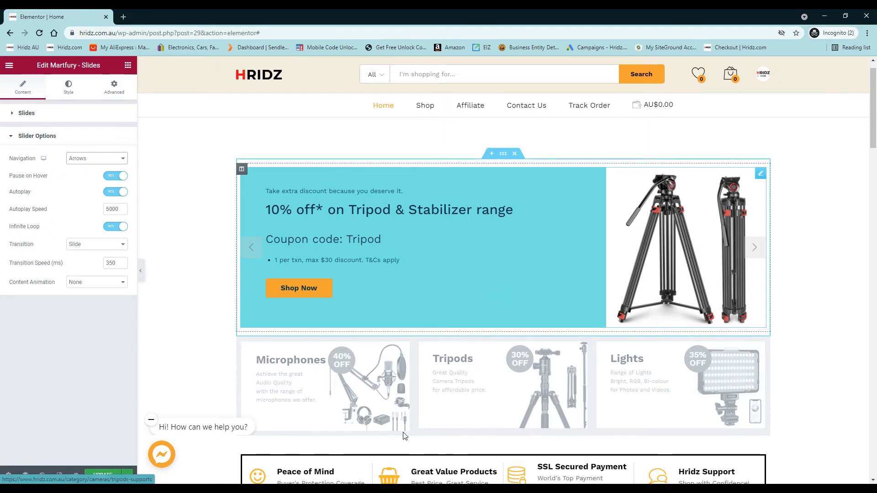
Step: Save the page as a draft and preview the changed home page, returning to the editor
click(127, 475)
click(37, 436)
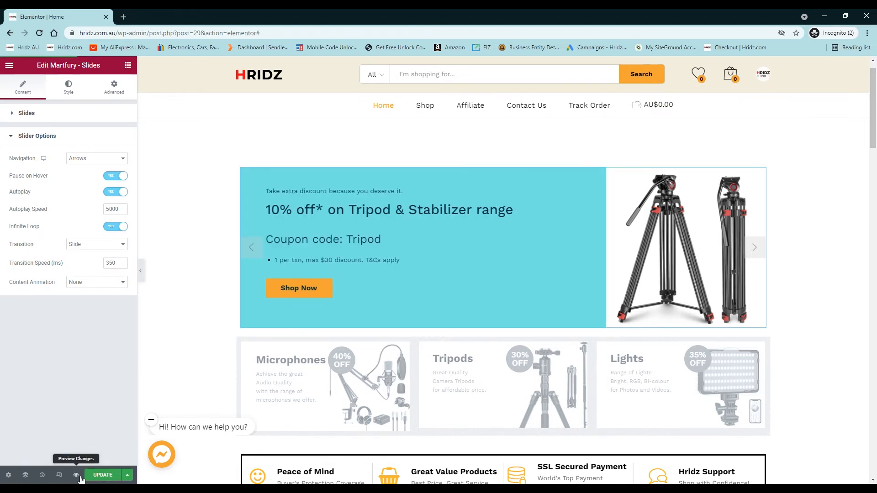
click(77, 476)
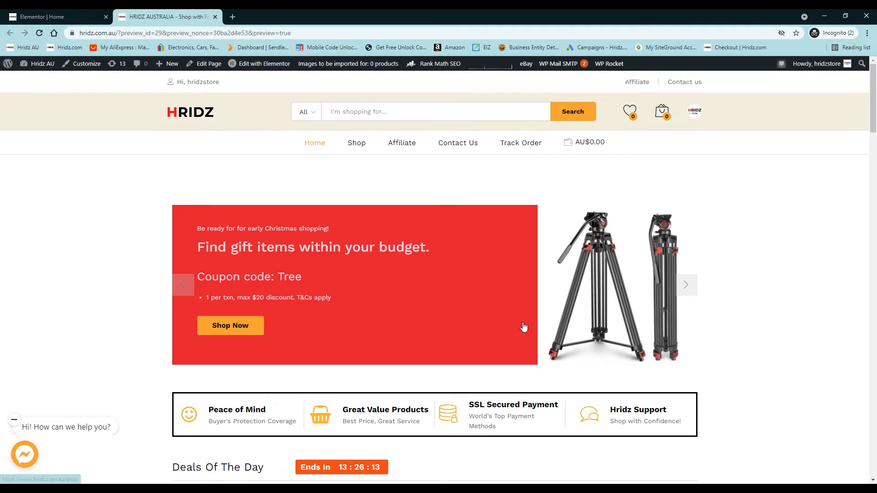
click(33, 12)
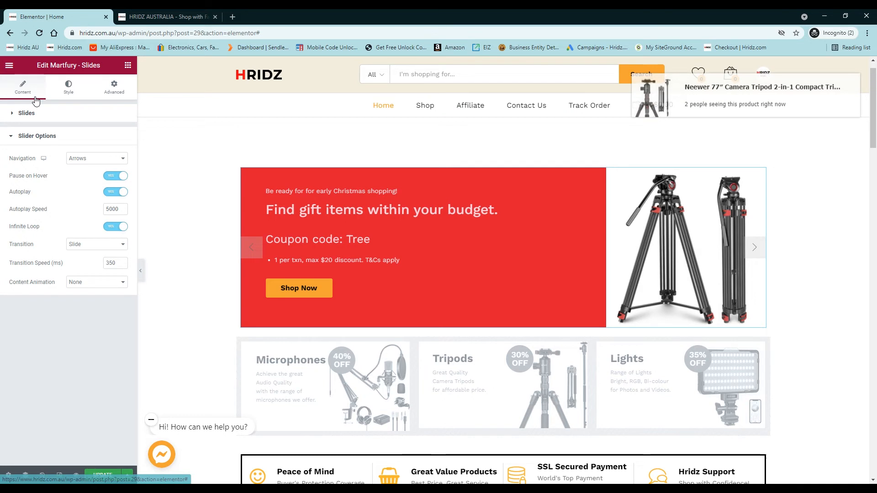
click(13, 137)
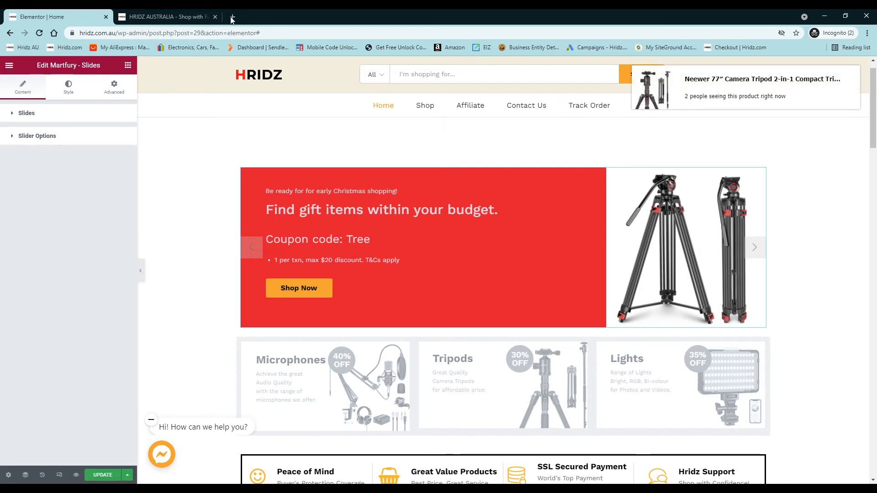
Step: Search Google in a new browser tab for "christmas tree", and refine the search to "christmas tree royalty free"
click(232, 17)
text(ch)
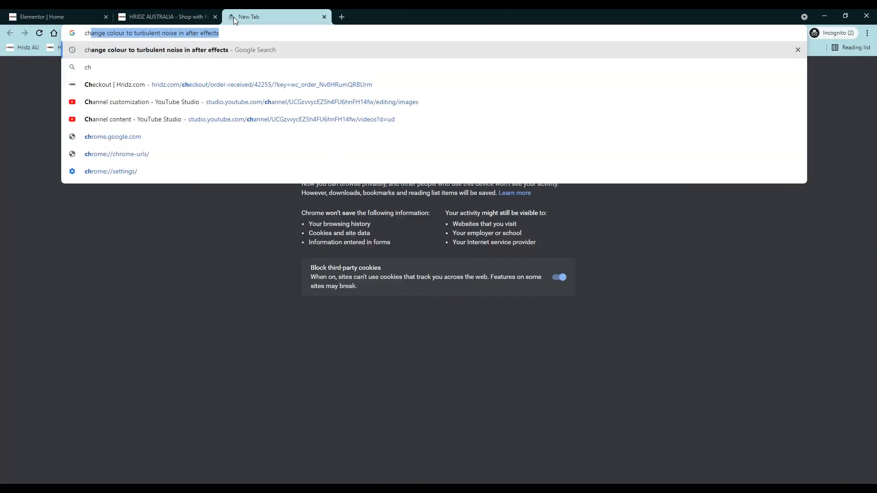
text(ristmas tree)
key(Return)
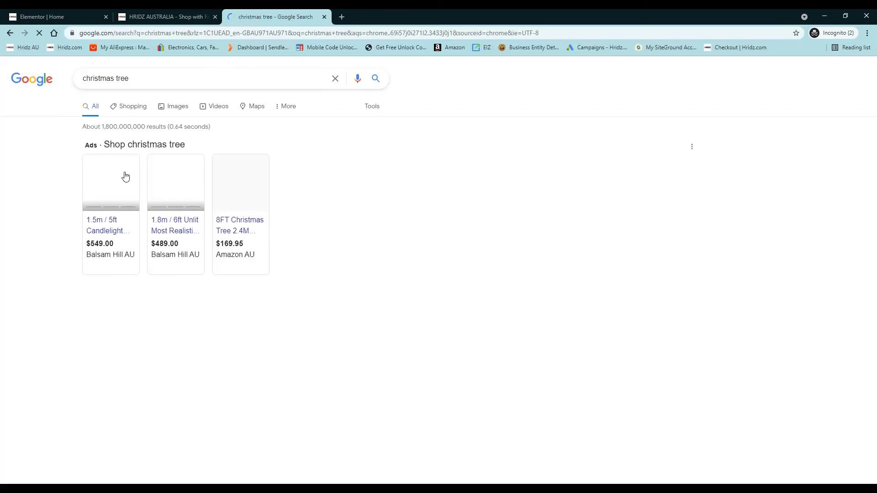
click(165, 82)
click(156, 85)
text(royalt)
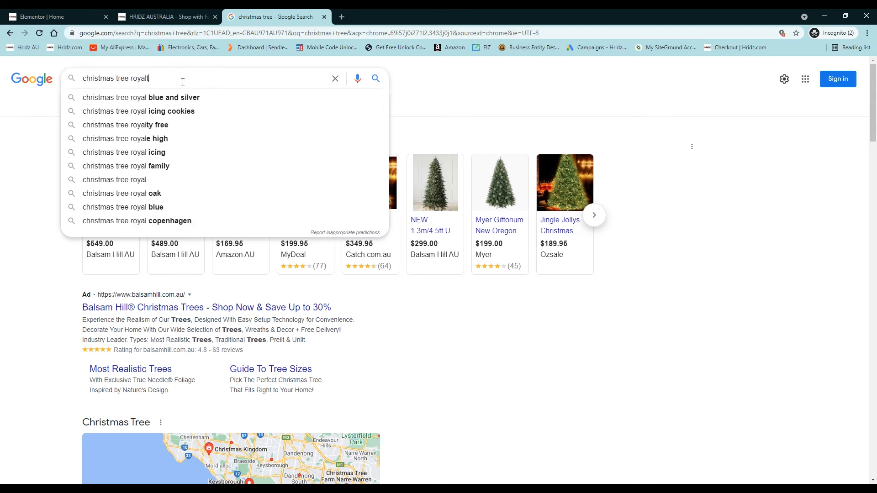
text(y)
key(Down)
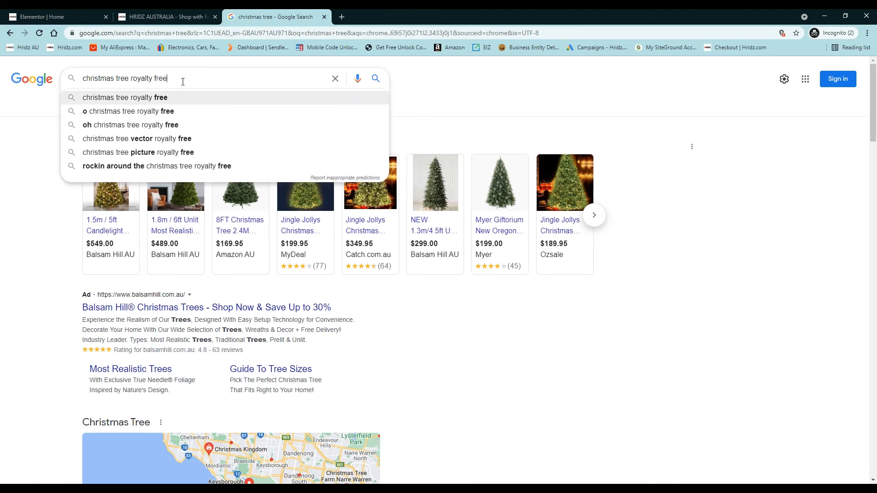
key(Return)
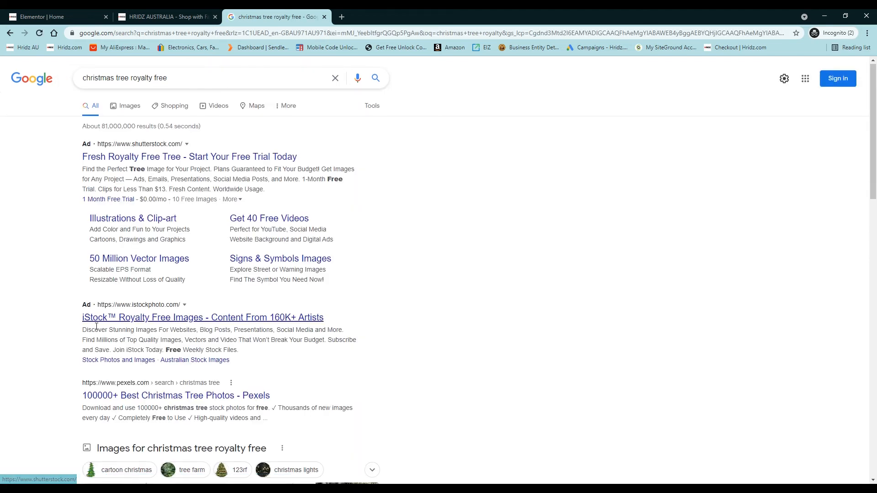
Step: Open the Pexels result for Christmas tree photos and browse the pictures for a suitable slide image
scroll(97, 326, down, 3)
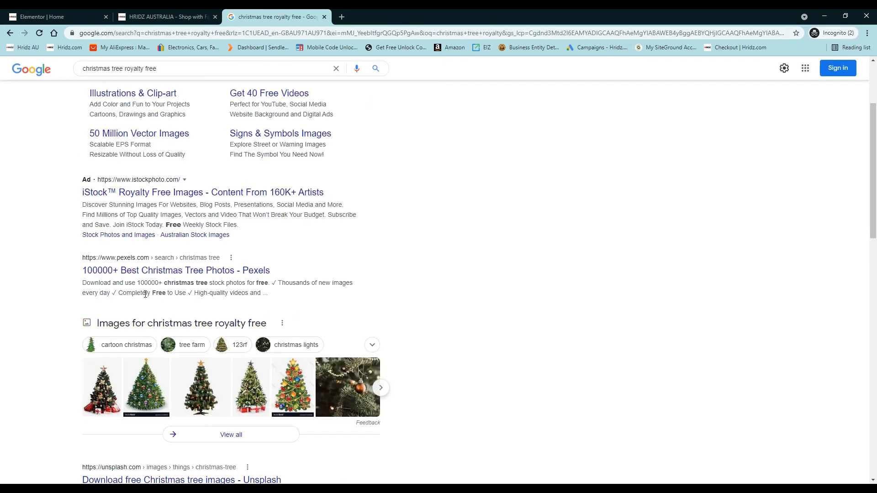
click(145, 271)
scroll(508, 295, down, 5)
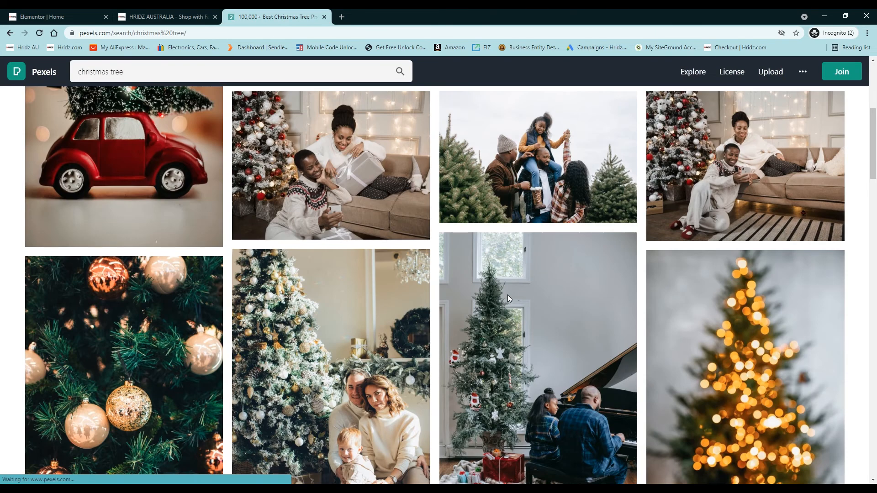
scroll(508, 295, down, 4)
scroll(319, 191, down, 7)
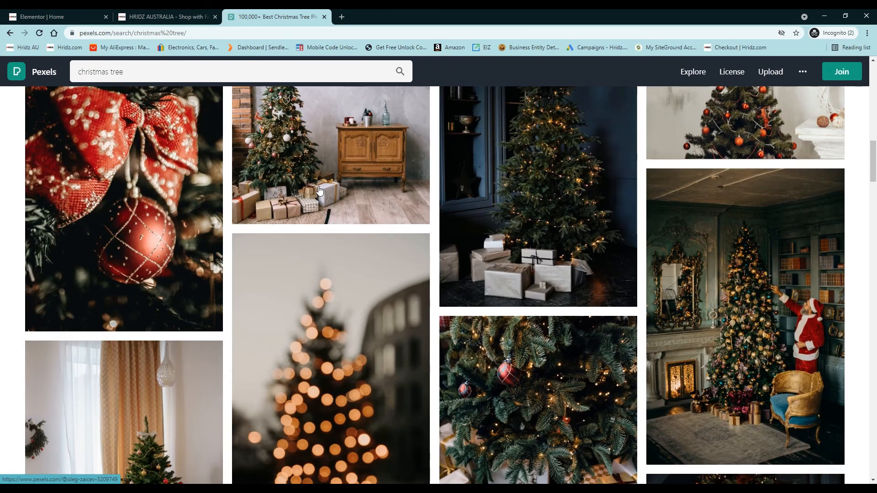
scroll(319, 191, down, 2)
scroll(823, 256, up, 5)
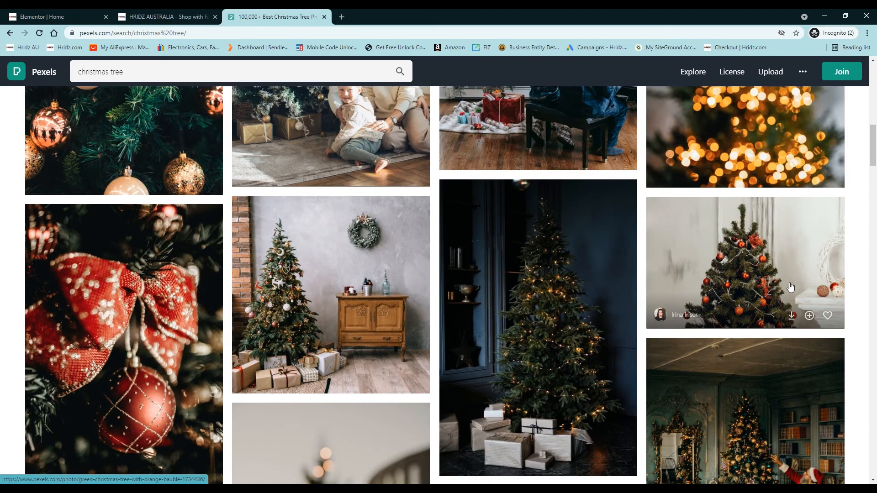
scroll(323, 302, down, 8)
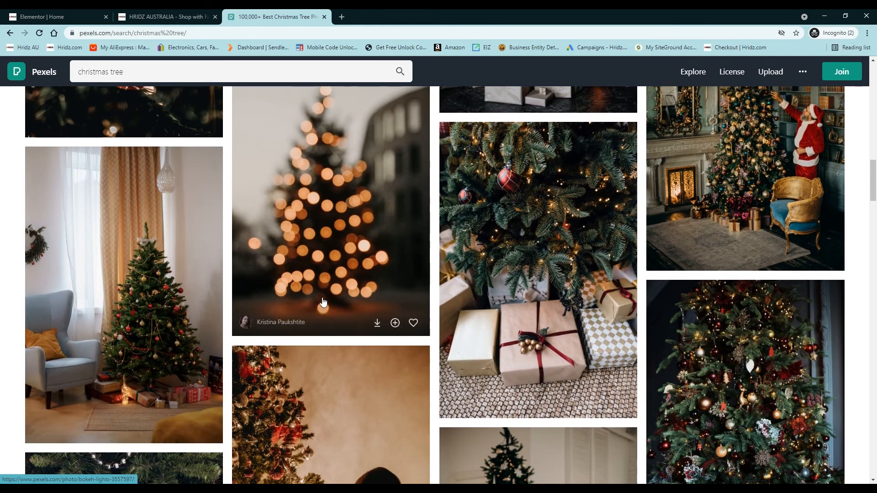
Step: Return to the Elementor editor, close the preview tab, and open the second slide's background image for replacement
click(62, 11)
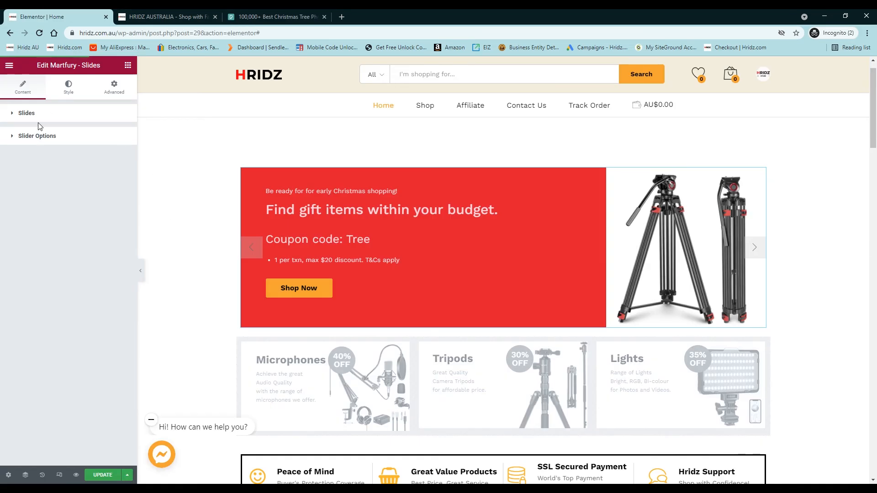
click(215, 17)
click(30, 115)
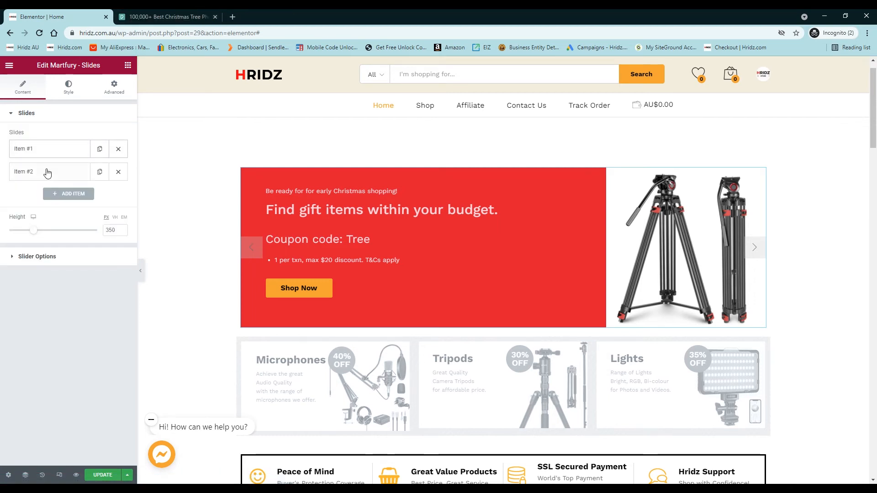
click(47, 170)
click(79, 246)
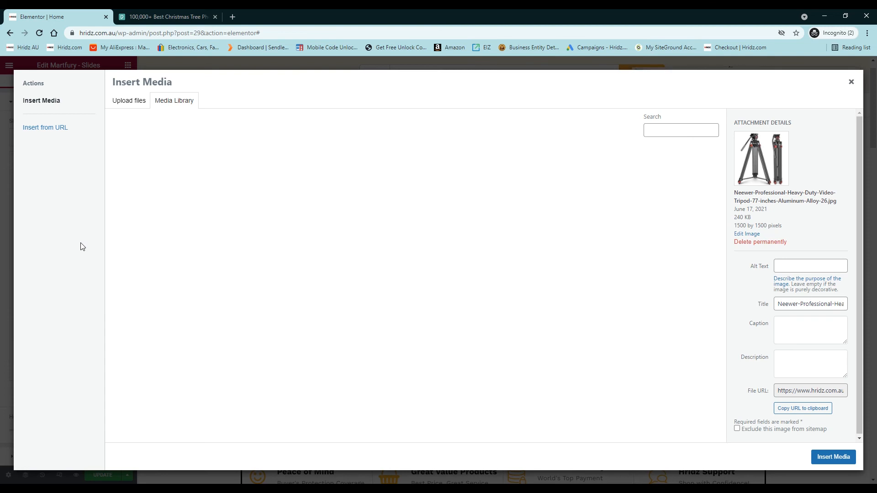
Step: Upload the decorated Christmas tree photo from the "HRIDZ.COM LOGO 400X400" folder inside "hridz.com website" on drive D to the media library
click(134, 105)
click(503, 260)
click(38, 252)
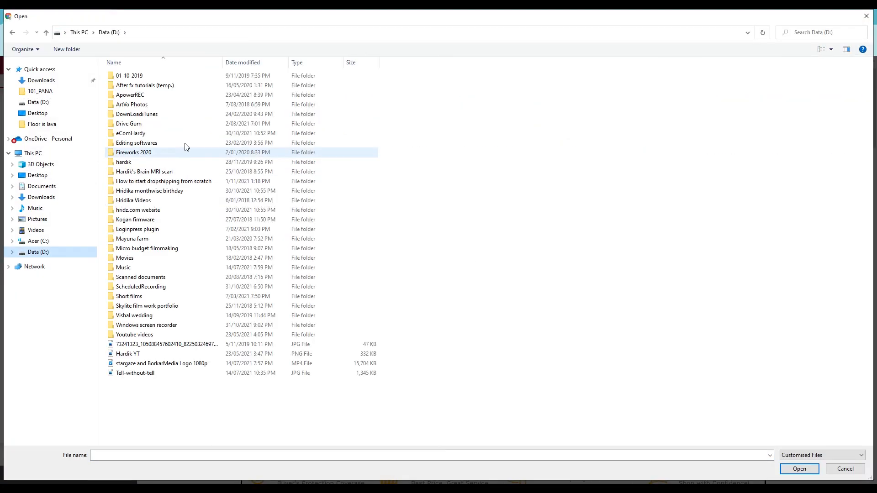
double_click(182, 152)
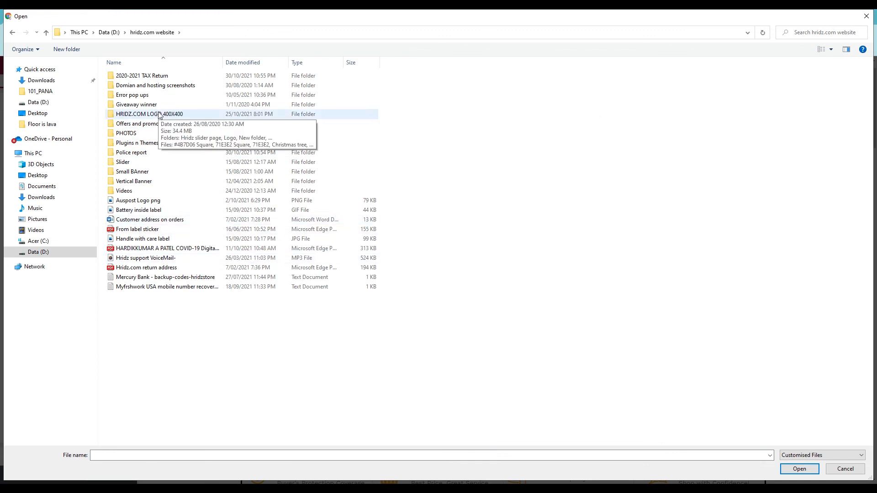
double_click(159, 115)
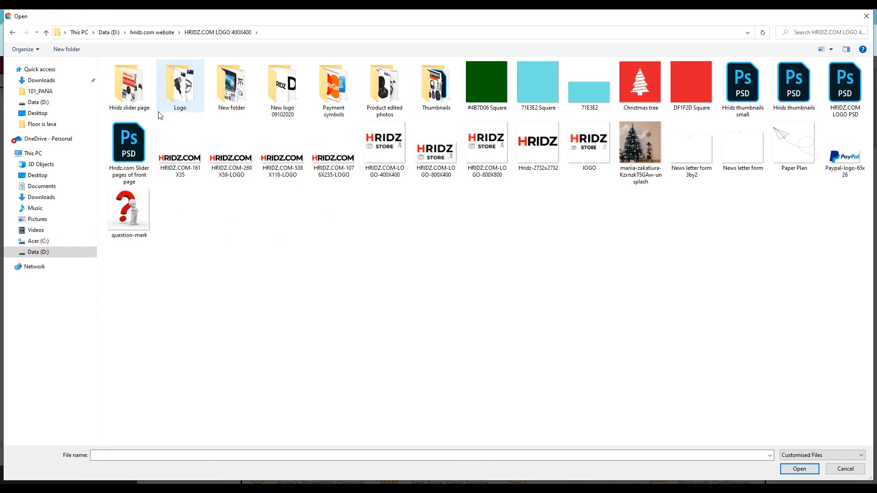
click(640, 151)
click(799, 469)
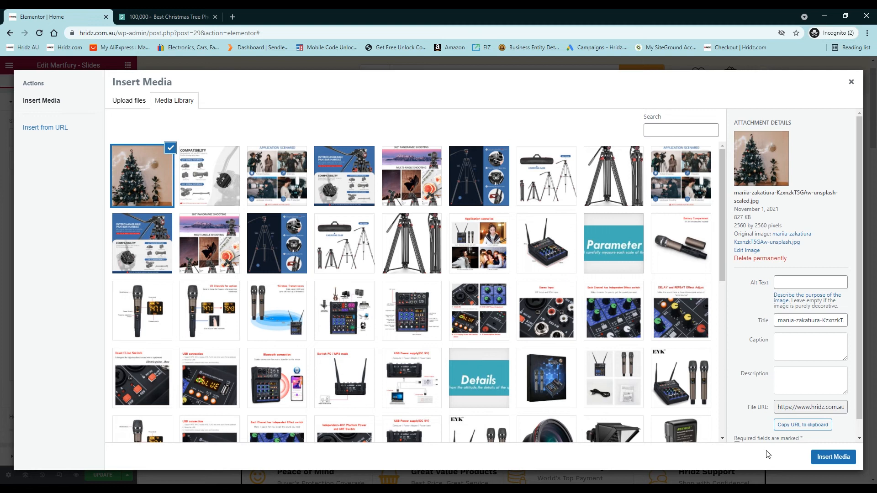
Step: Insert the photo with the alt text "Christmas tree" as the second slide's background image, and display that slide
click(781, 287)
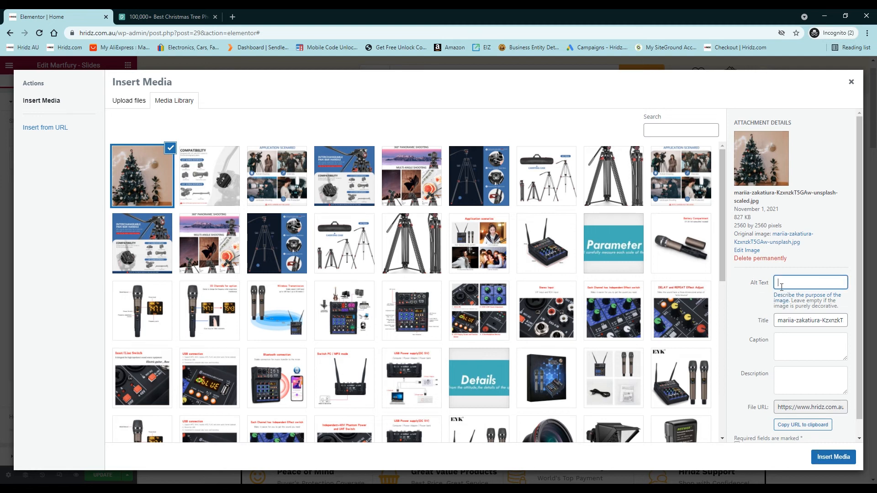
text(Tree)
key(BackSpace)
key(BackSpace)
key(BackSpace)
text(Christmas tree)
click(833, 457)
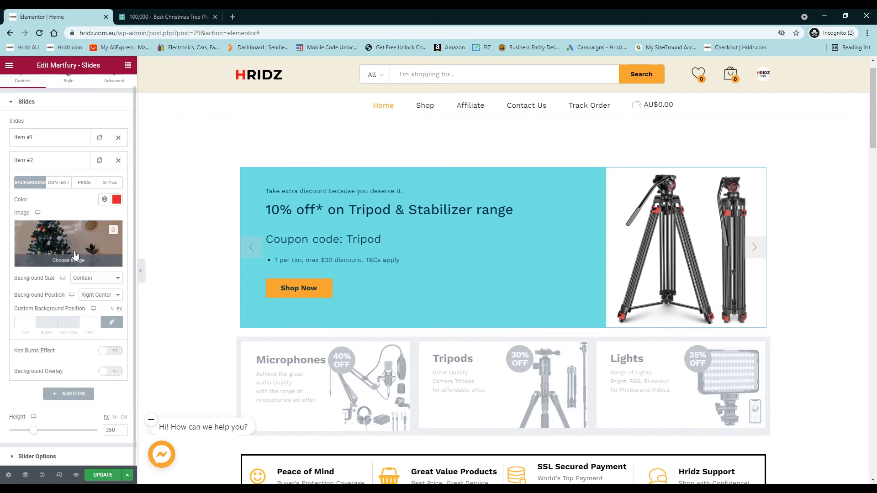
click(67, 164)
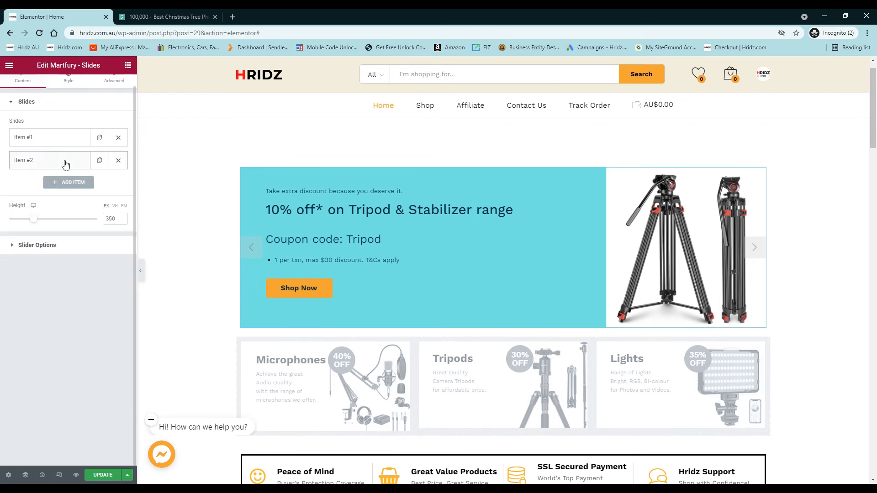
click(66, 167)
click(66, 163)
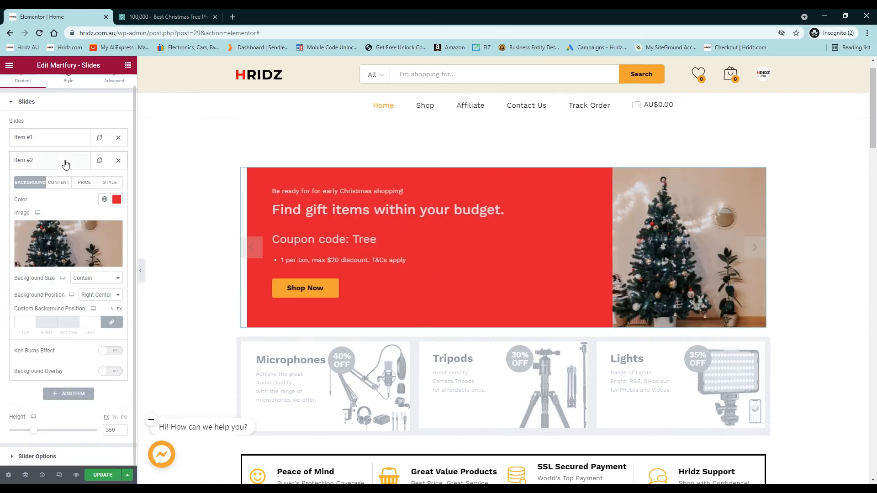
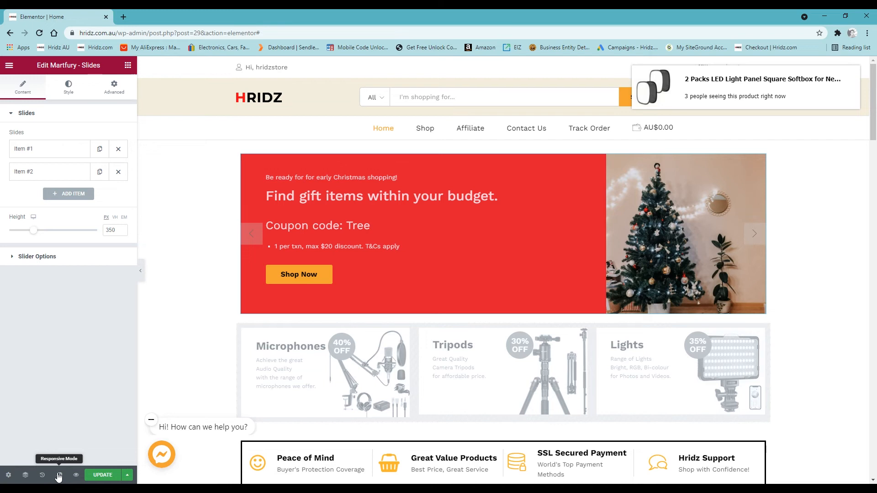
Step: Switch the page to the mobile responsive view and bring up the tripod slide
click(59, 476)
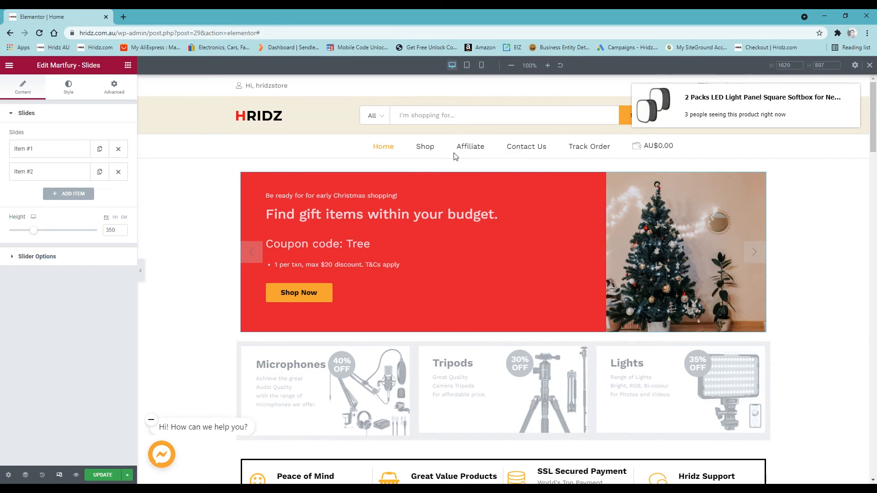
click(482, 65)
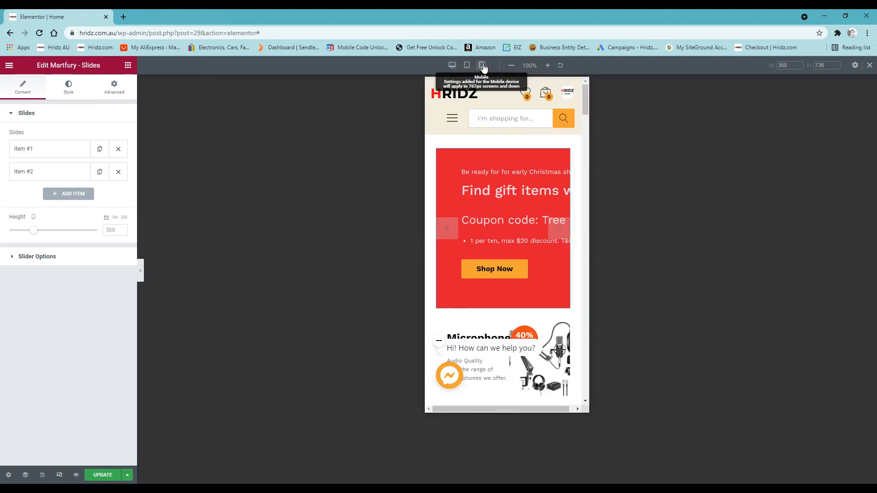
click(446, 240)
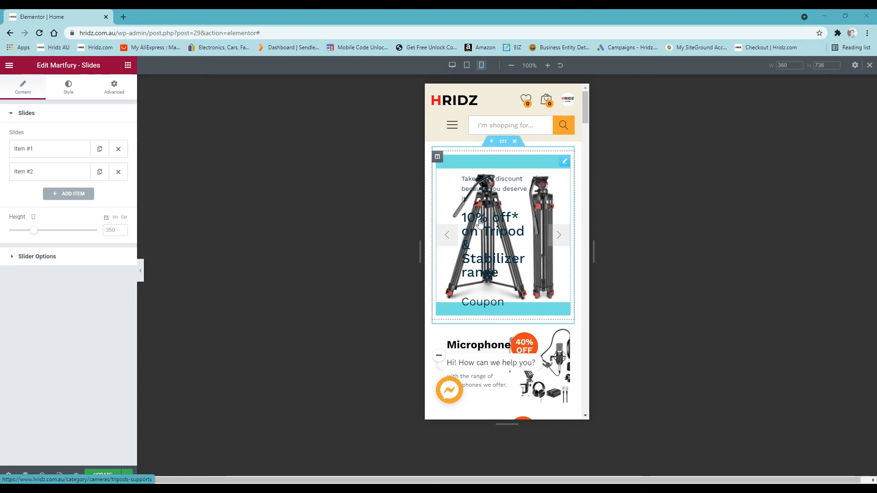
Step: Set the first slide's mobile background image to the plain turquoise square from the media library, and check the slide
click(78, 151)
mouse_move(62, 235)
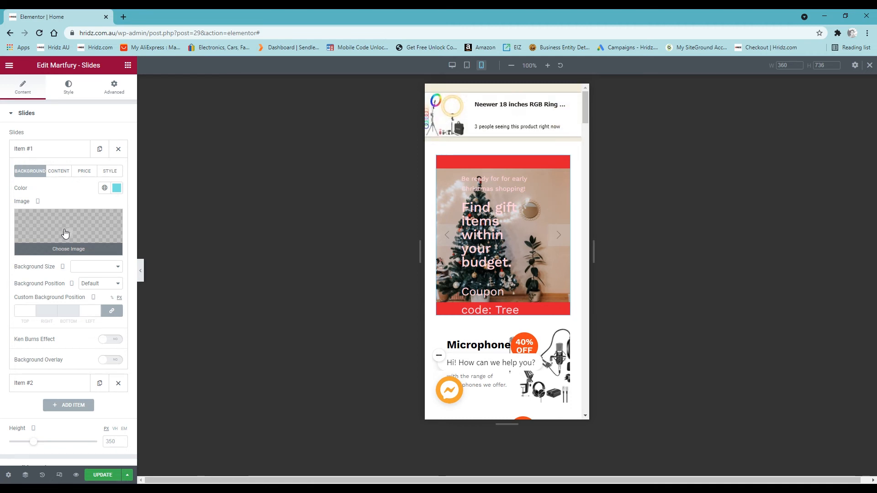
click(65, 233)
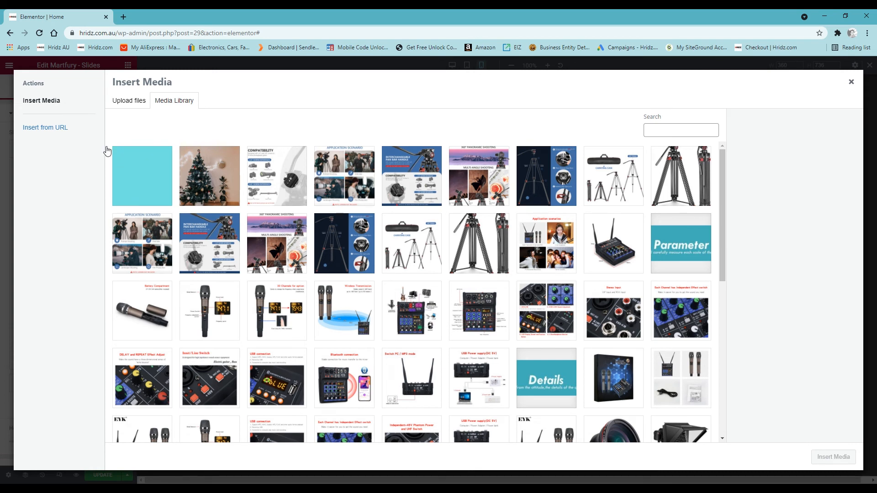
click(142, 178)
click(833, 457)
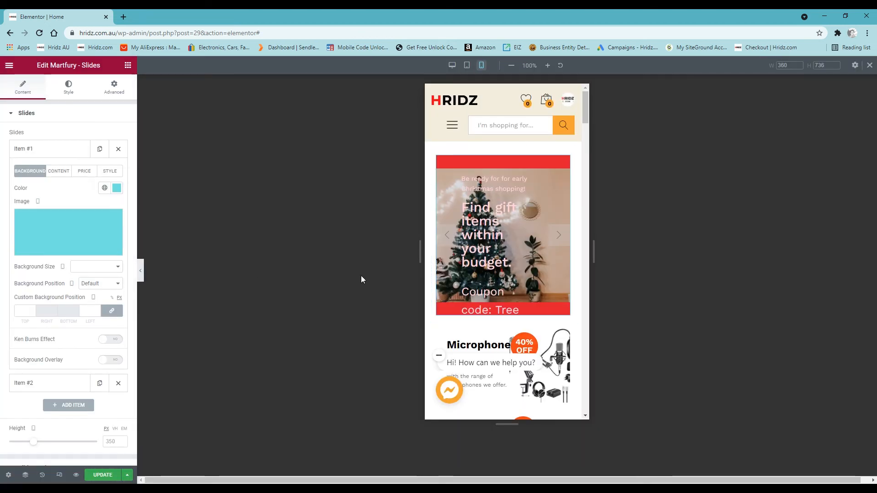
click(445, 240)
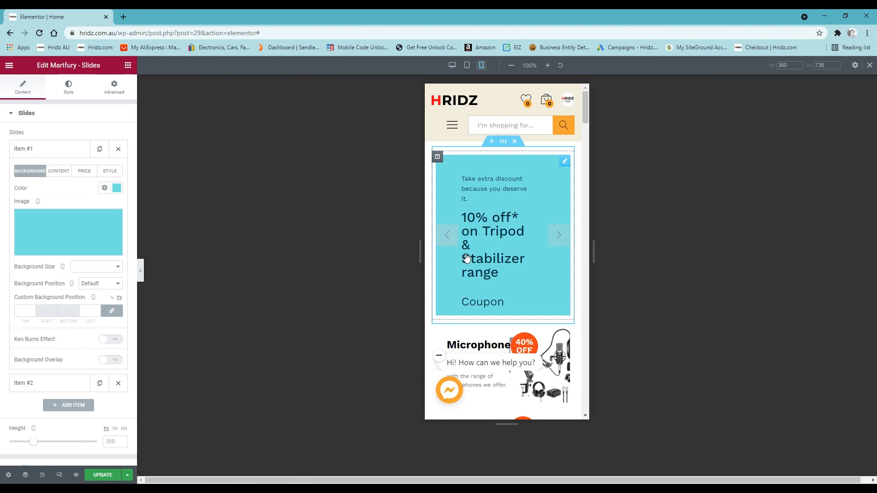
Step: Unlink the slides' mobile padding and set it to 20 px top, 0 right, 0 bottom and 20 px left
click(64, 173)
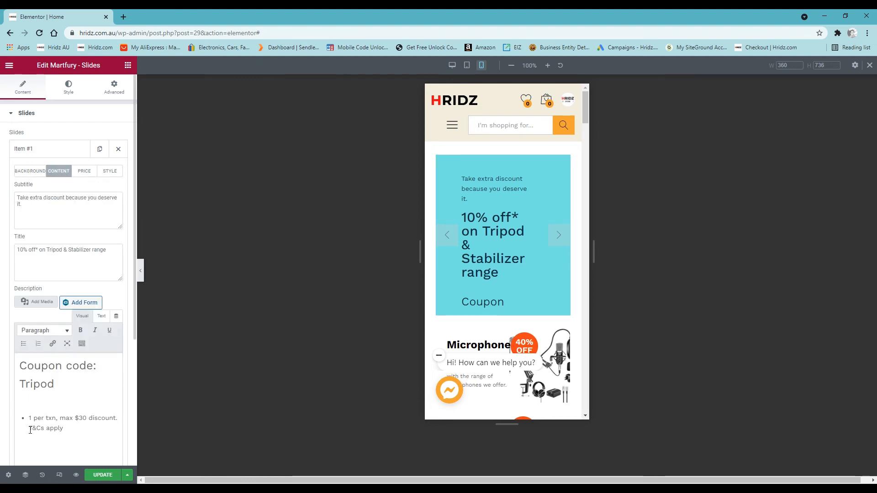
click(70, 91)
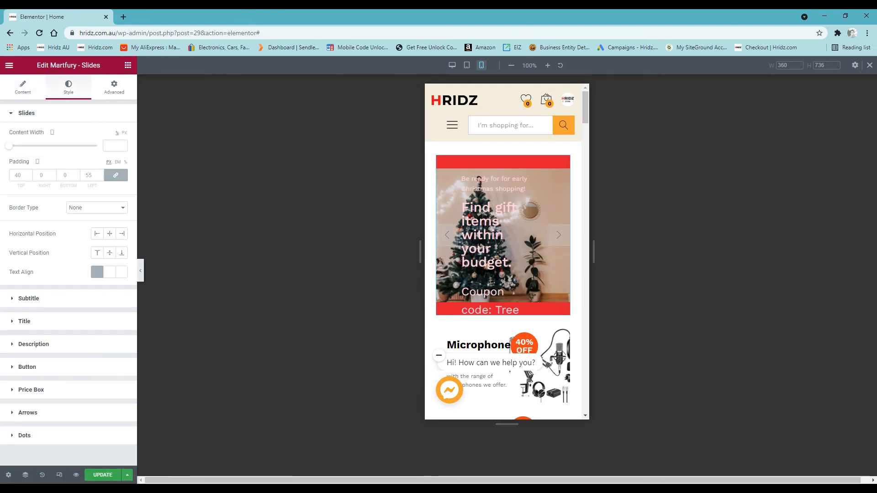
click(119, 176)
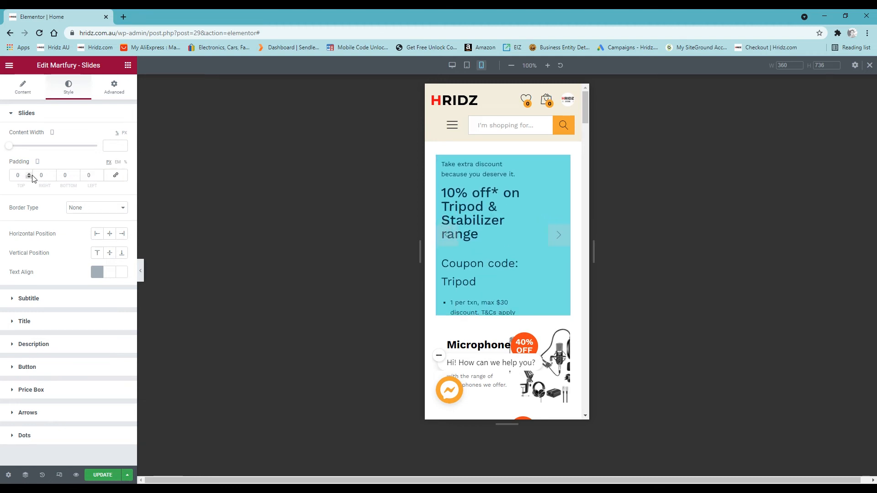
click(19, 175)
text(2)
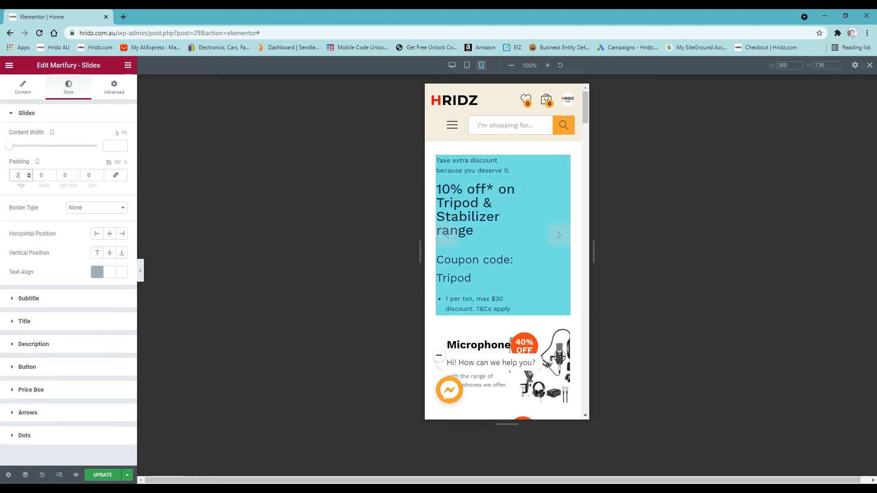
text(0)
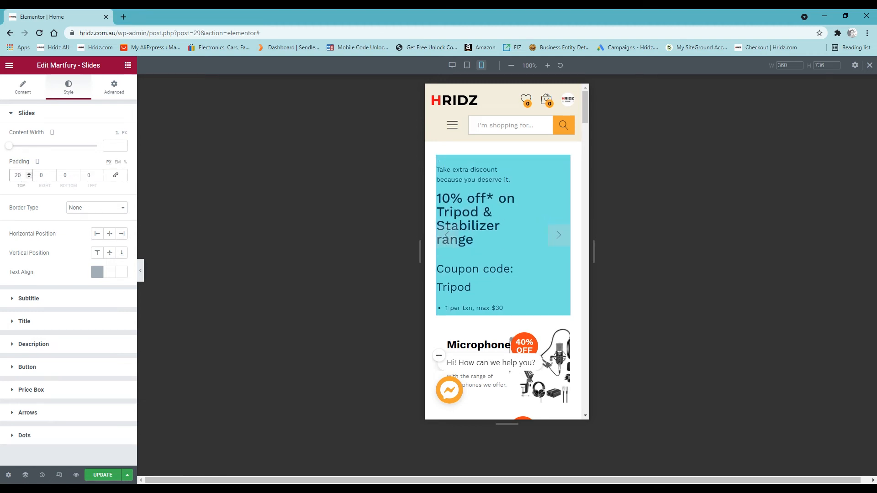
click(96, 176)
text(20)
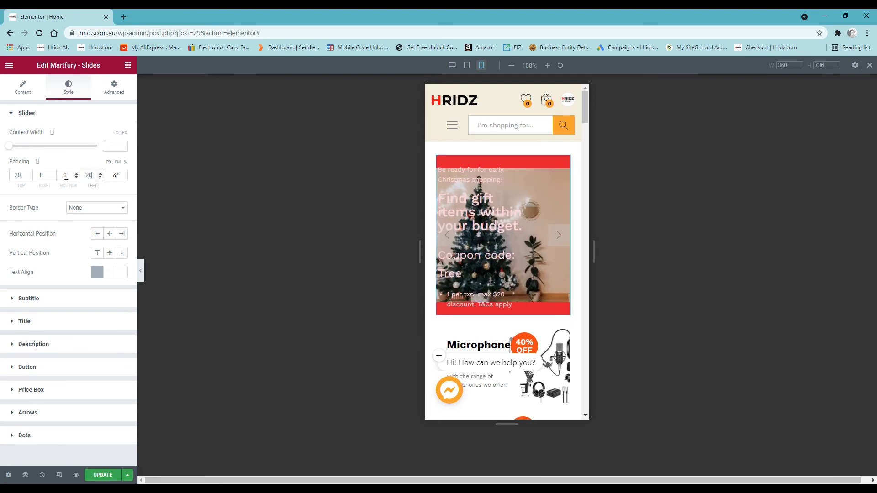
click(447, 235)
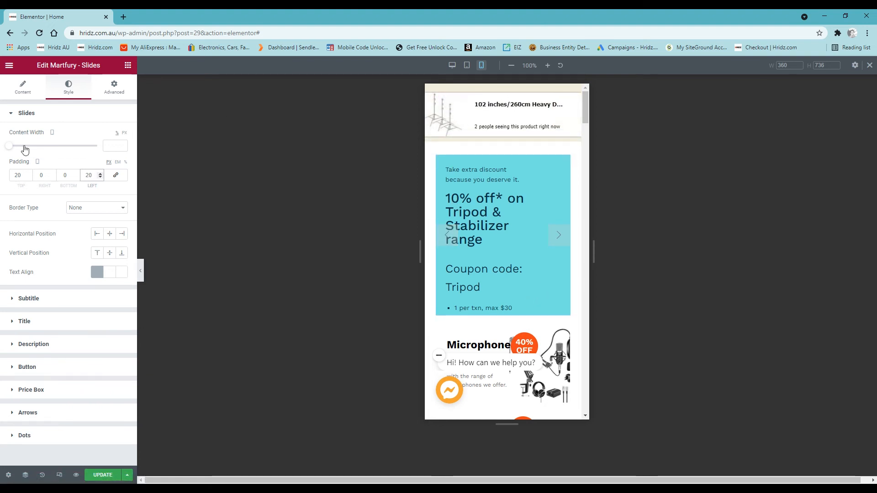
Step: Set the slides' mobile content width to 100% and horizontal position to left, trying and clearing the Middle vertical position
drag(10, 149, 94, 147)
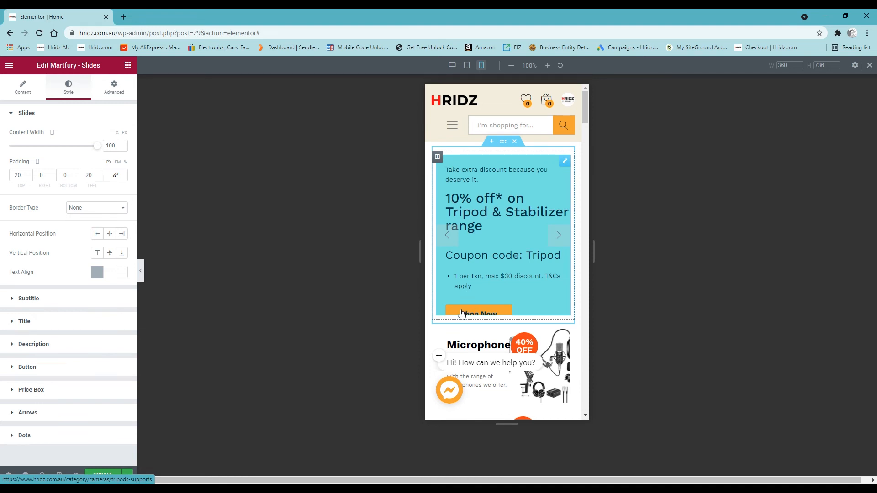
click(97, 236)
click(110, 254)
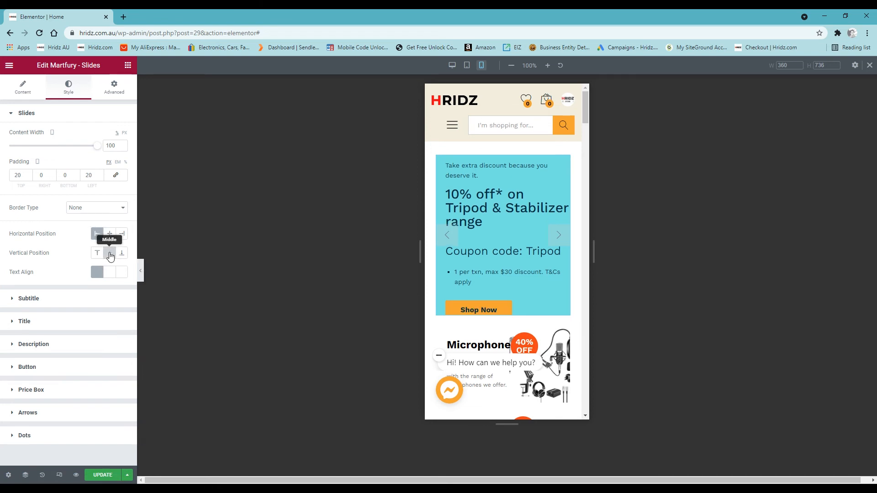
click(111, 254)
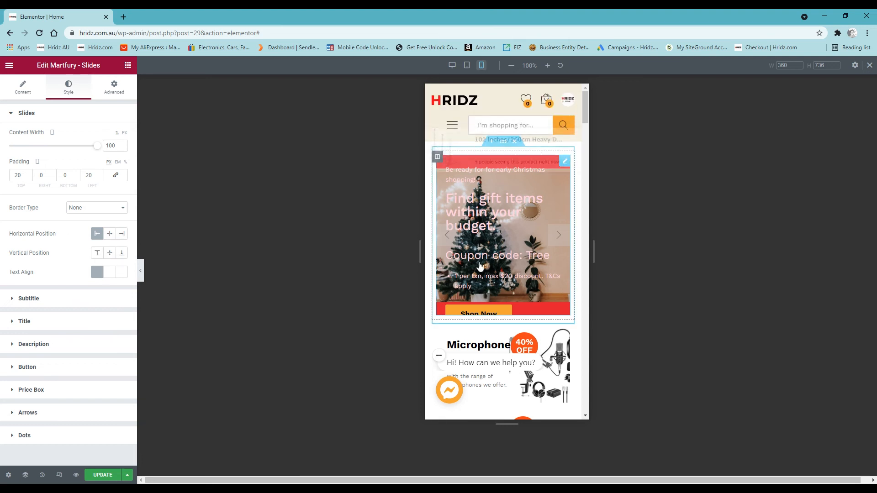
Step: Reduce both the subtitle spacing and the title spacing of the slides to 0
click(42, 305)
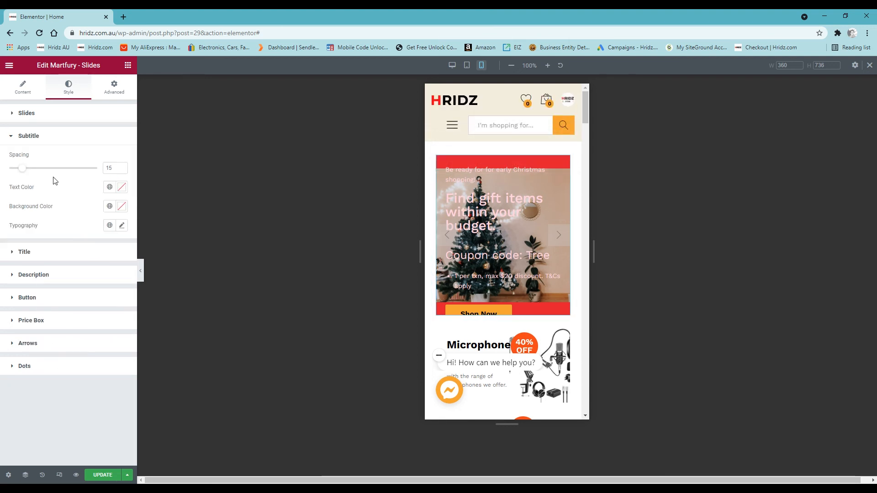
drag(20, 171, 8, 171)
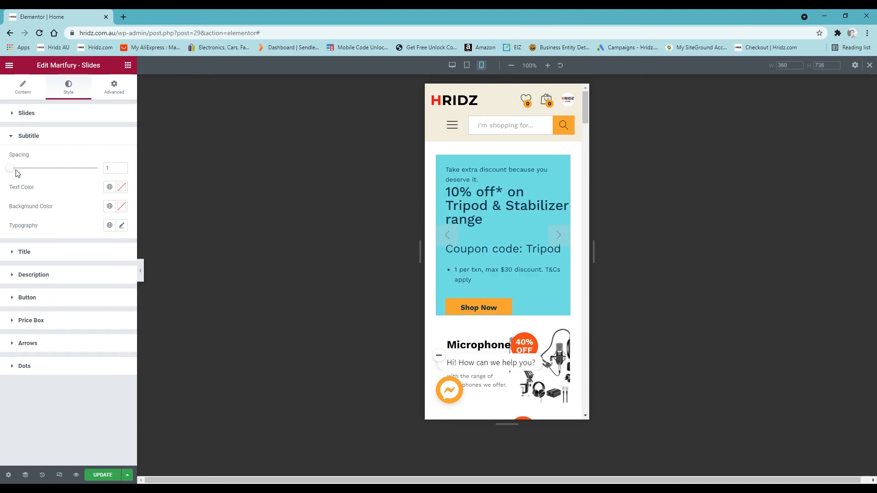
click(36, 254)
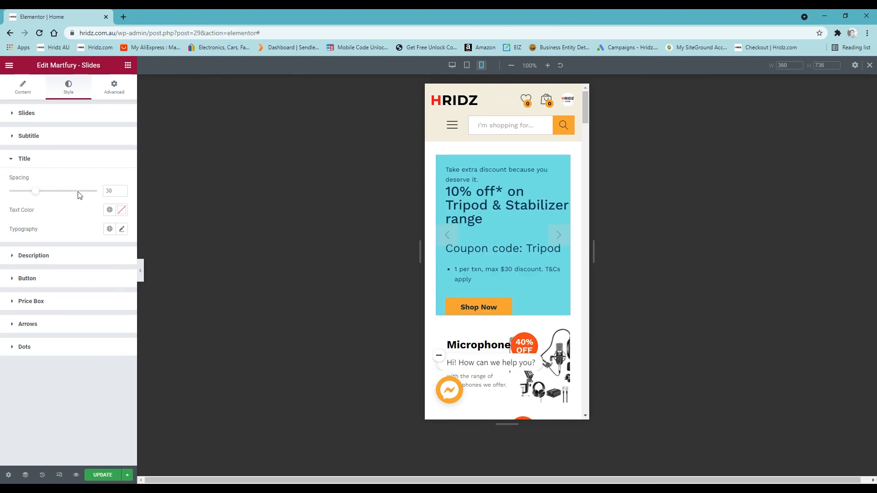
drag(35, 191, 1, 196)
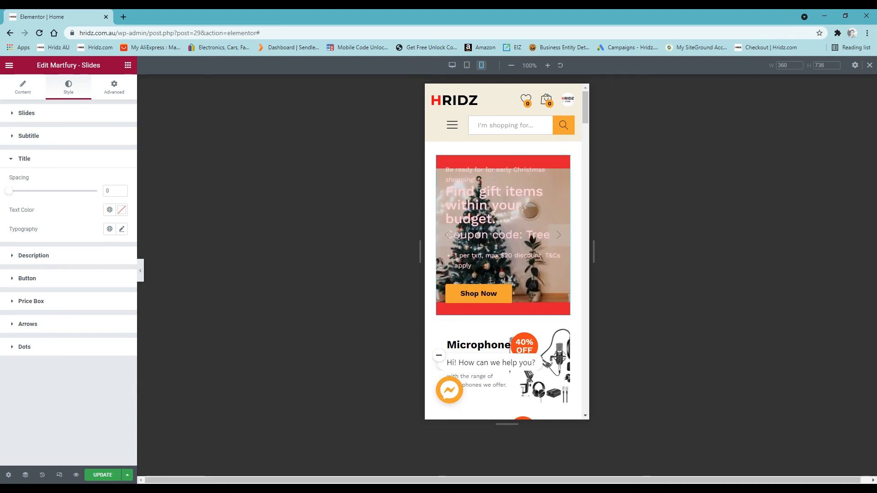
Step: Set the slide title's mobile font size to 25 px and its spacing to 10
click(50, 258)
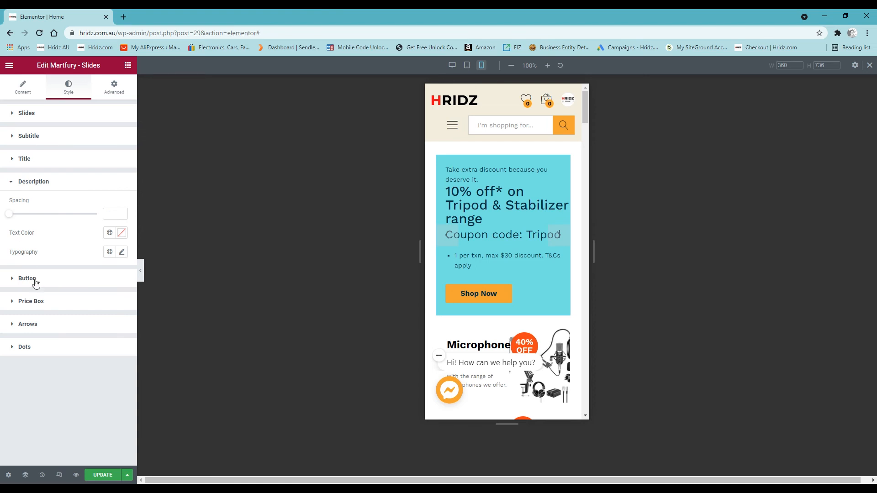
click(83, 277)
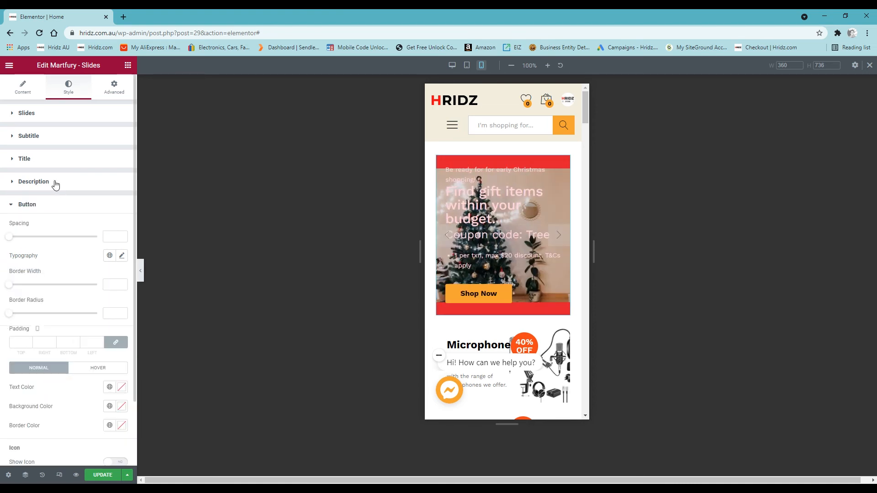
click(35, 137)
click(46, 251)
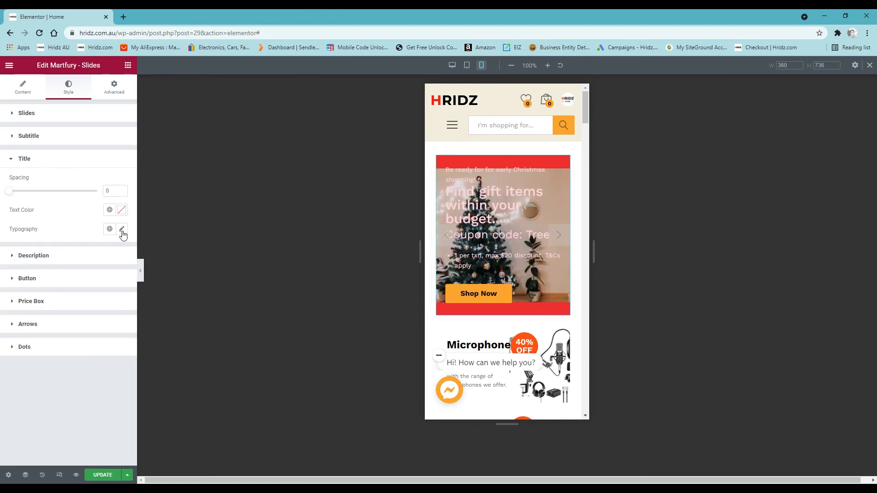
click(122, 231)
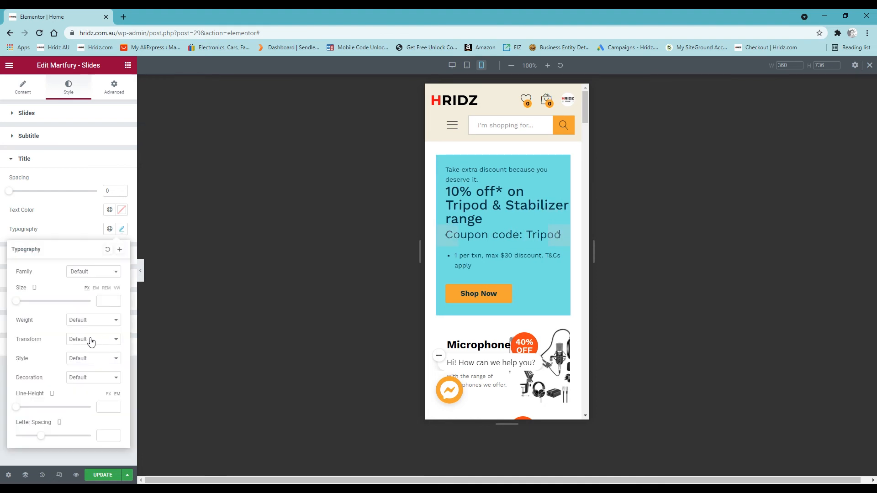
drag(18, 303, 27, 303)
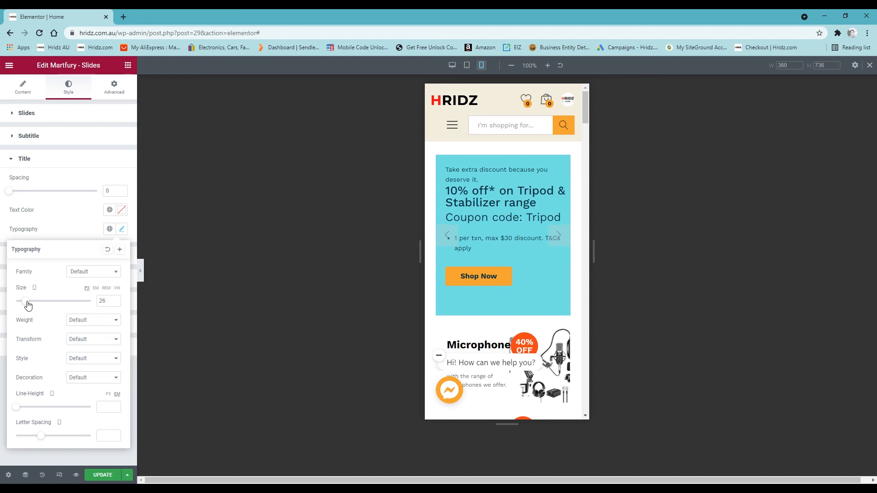
click(27, 303)
click(28, 303)
click(26, 303)
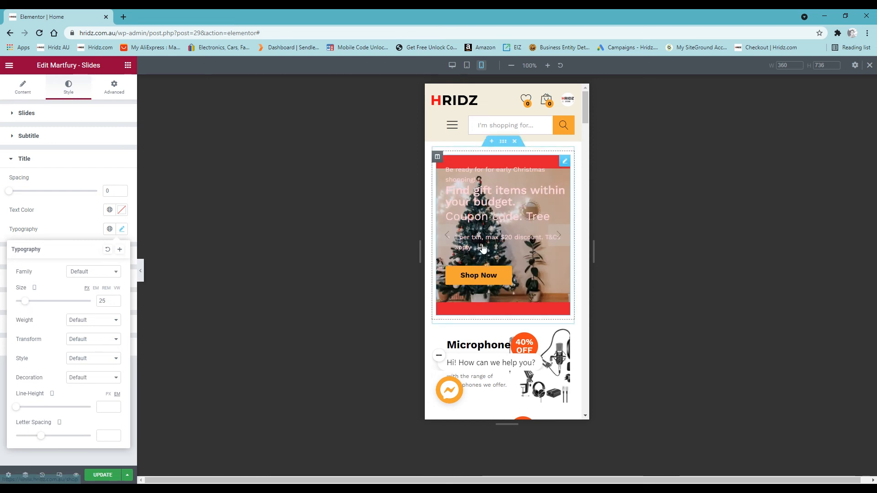
click(61, 177)
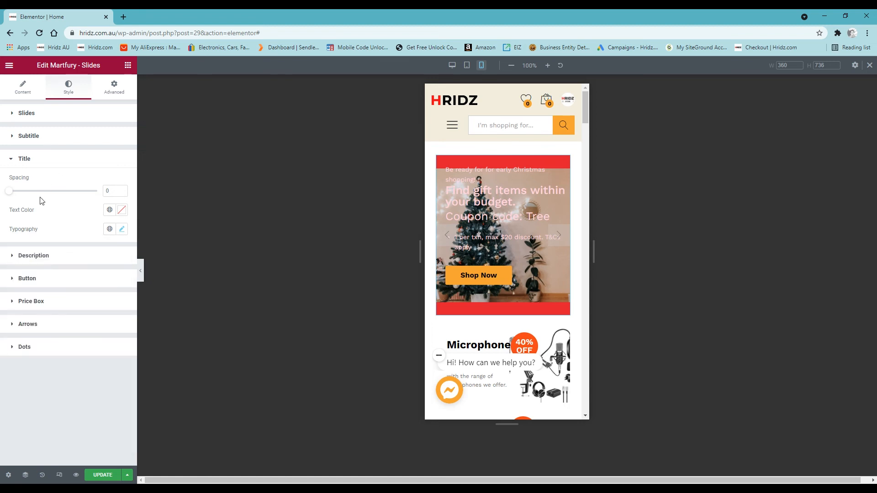
drag(10, 197, 18, 196)
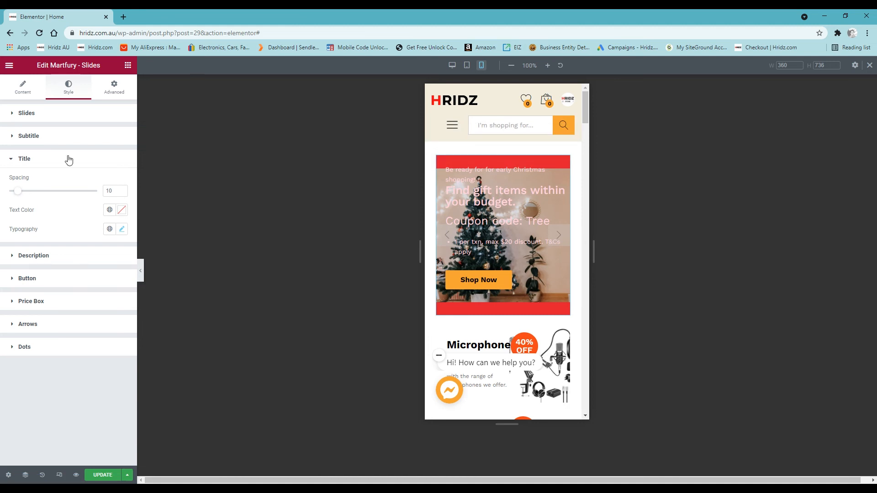
Step: Set the slides' mobile top padding to 30 px and the subtitle spacing to 10
click(49, 136)
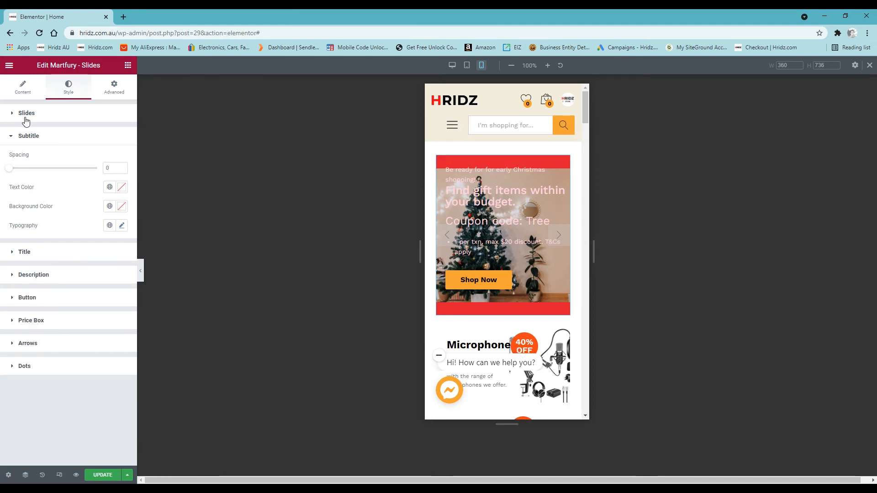
click(26, 117)
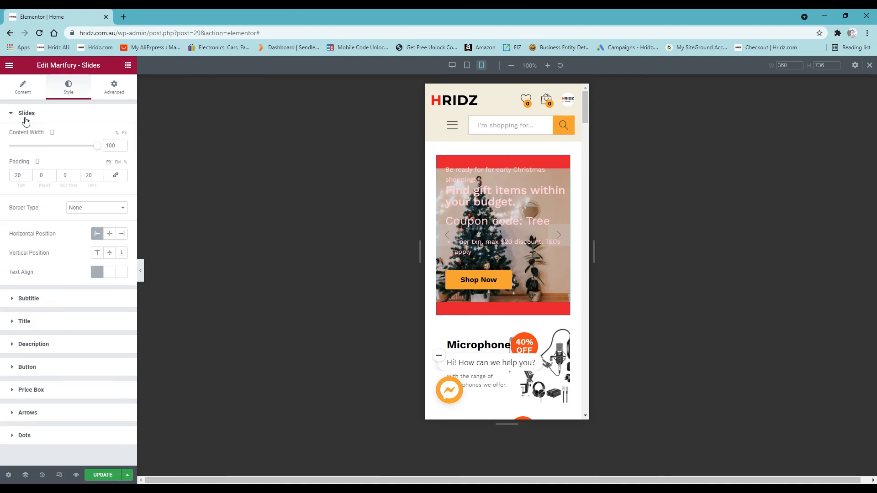
click(28, 175)
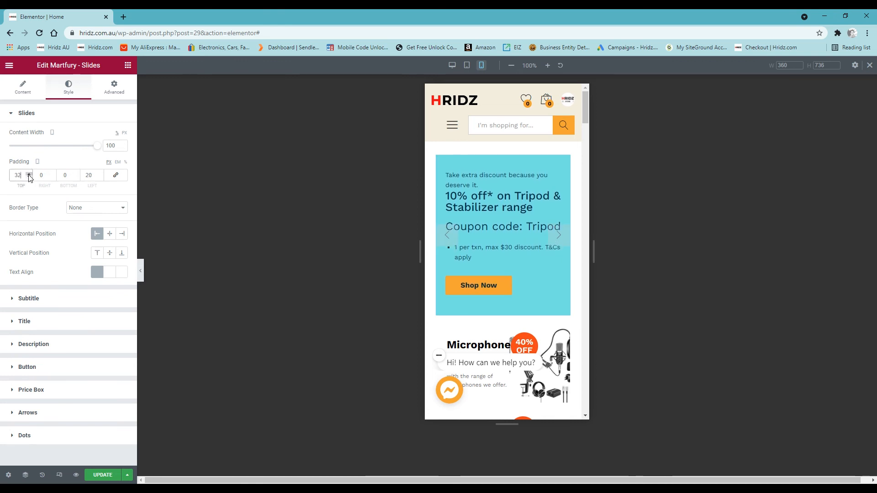
click(29, 177)
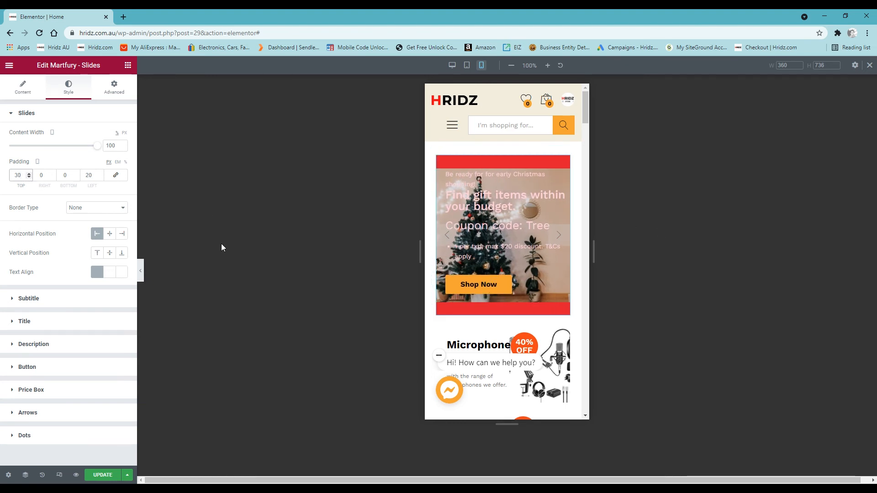
click(46, 301)
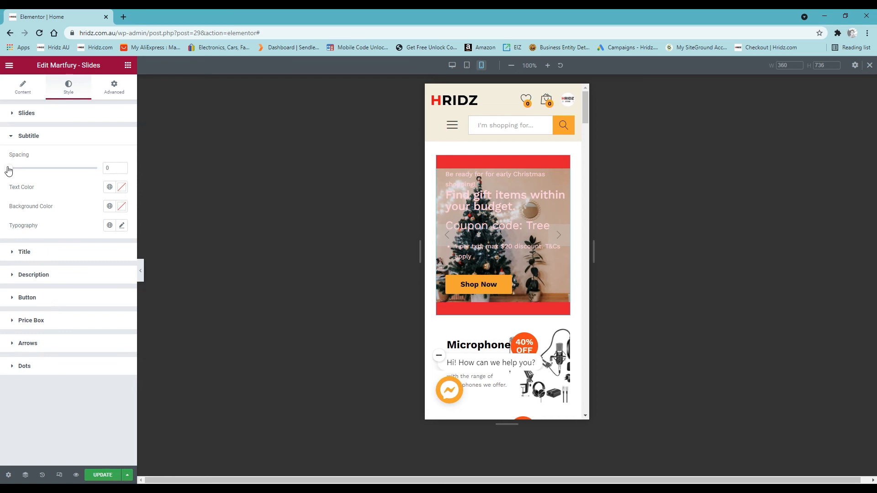
drag(8, 171, 19, 170)
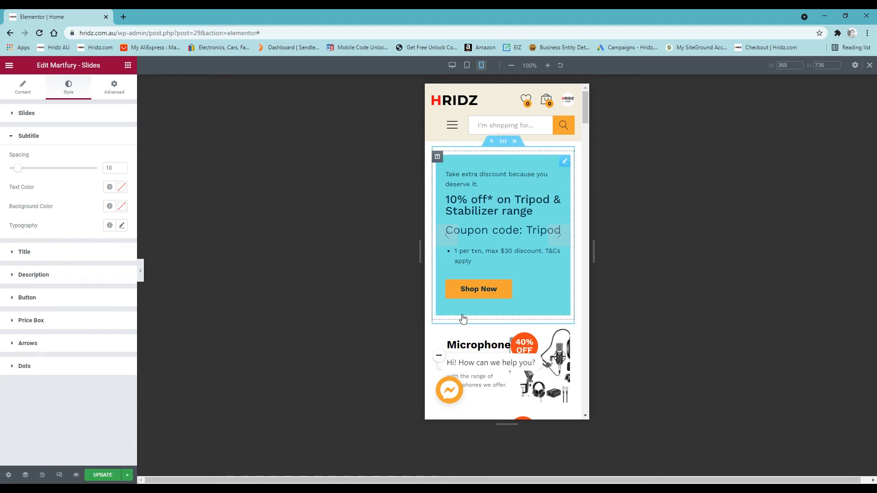
Step: Check the slider layout in the tablet and desktop views, and return to the mobile view
click(467, 65)
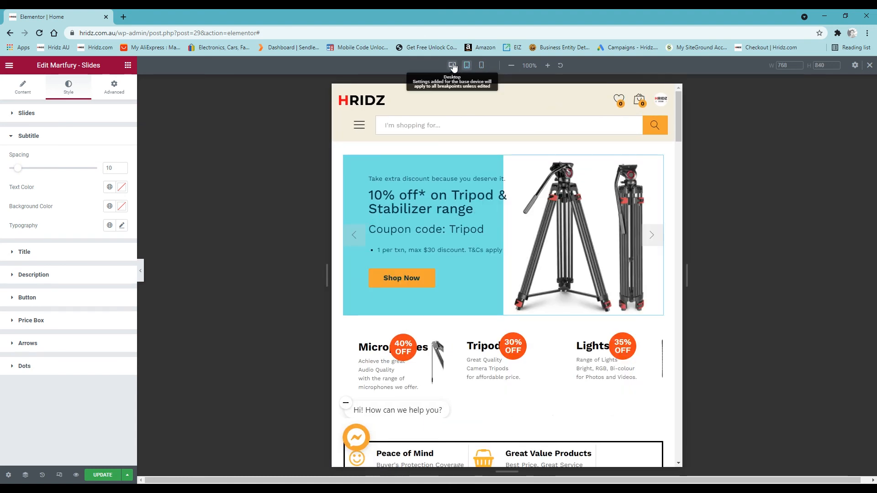
click(453, 66)
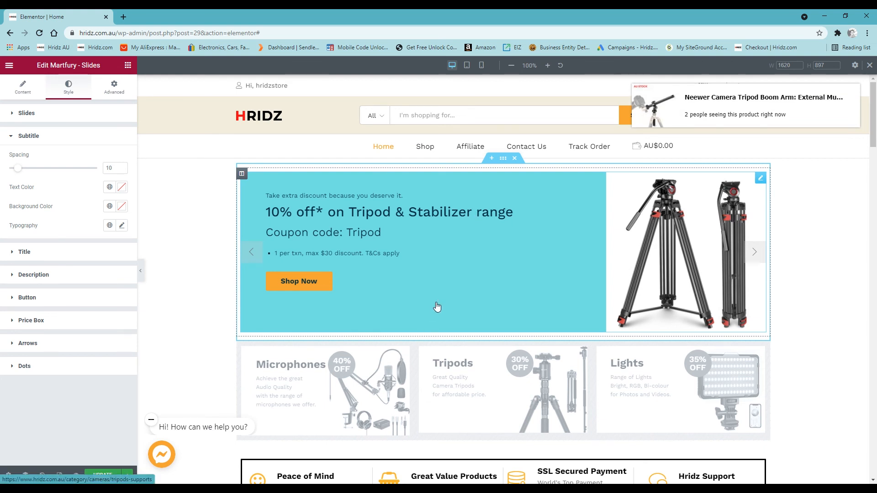
click(43, 136)
click(482, 65)
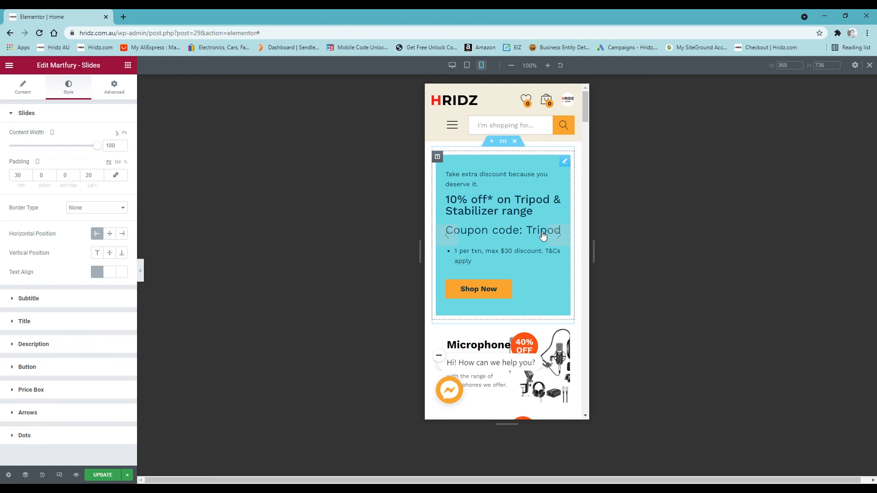
Step: Upload the green image #4B7D06 Square.png while choosing the second slide's mobile background image
click(25, 89)
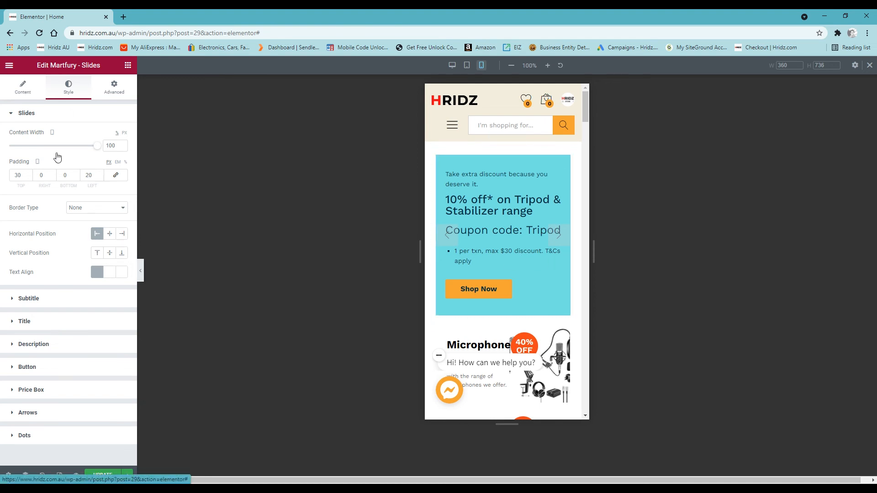
click(31, 177)
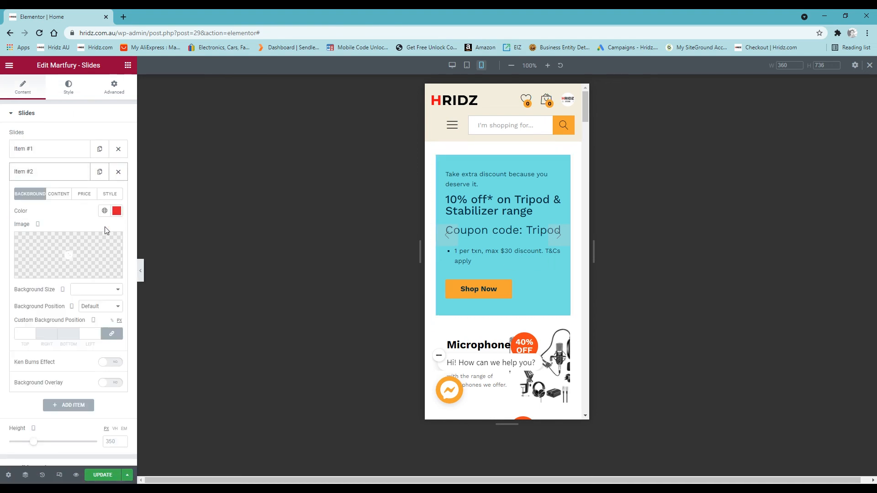
click(71, 258)
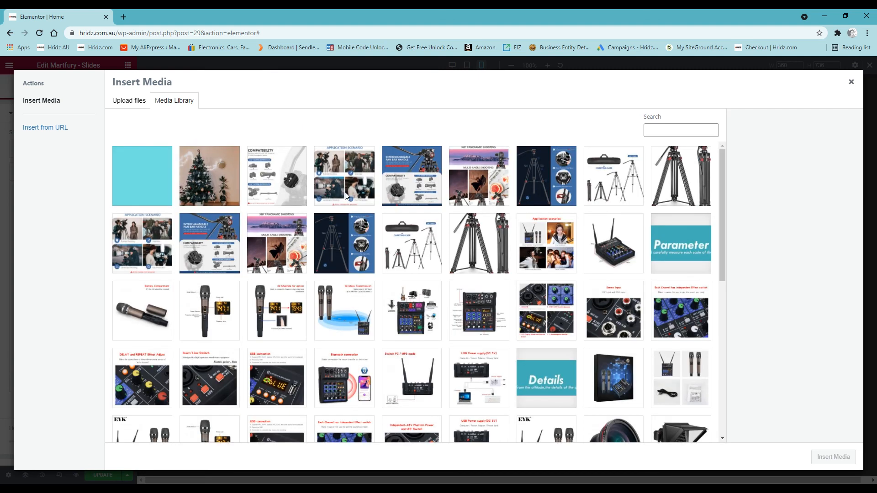
click(132, 100)
click(492, 259)
double_click(484, 91)
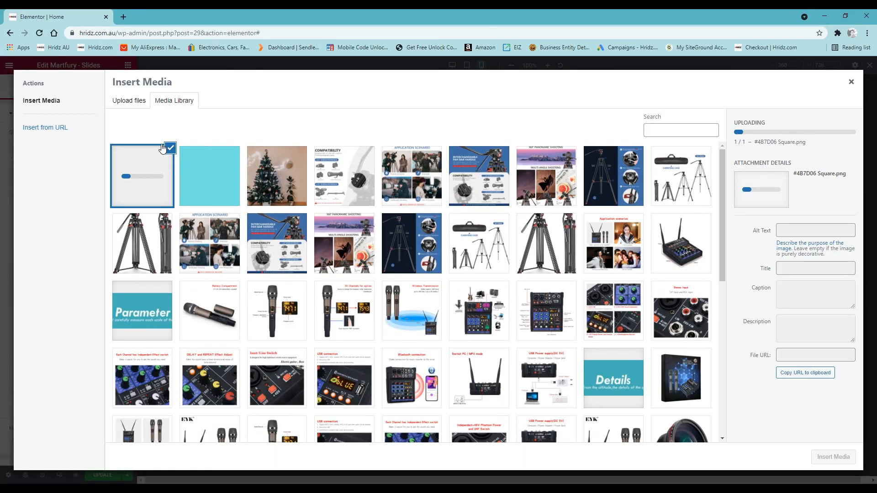
Step: Upload the red DF1F2D Square image, insert it as the second slide's mobile background, and check both slides
click(130, 101)
click(503, 253)
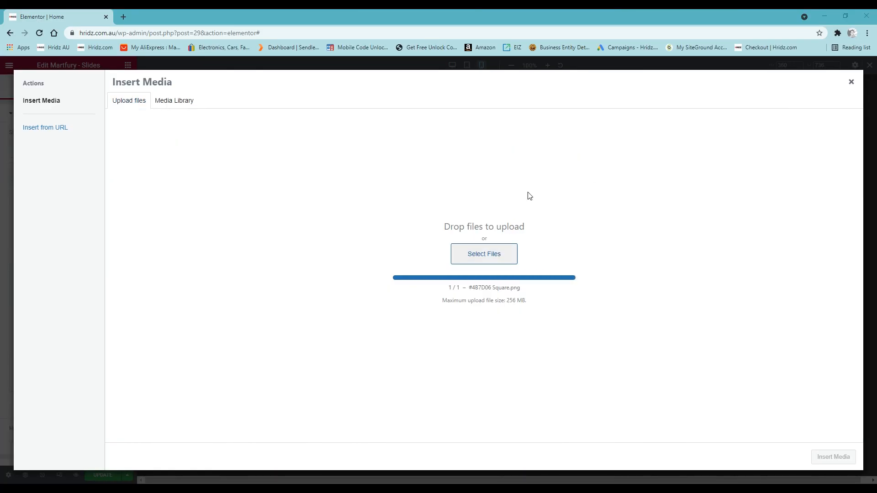
double_click(693, 92)
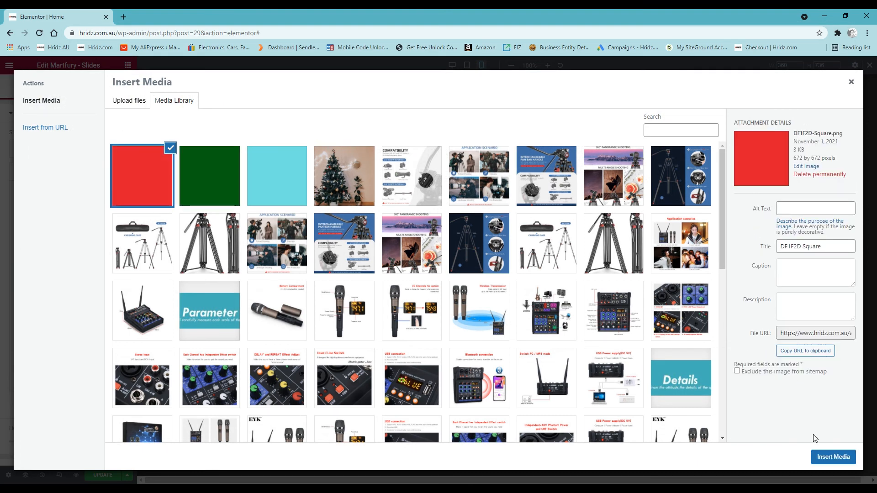
click(845, 458)
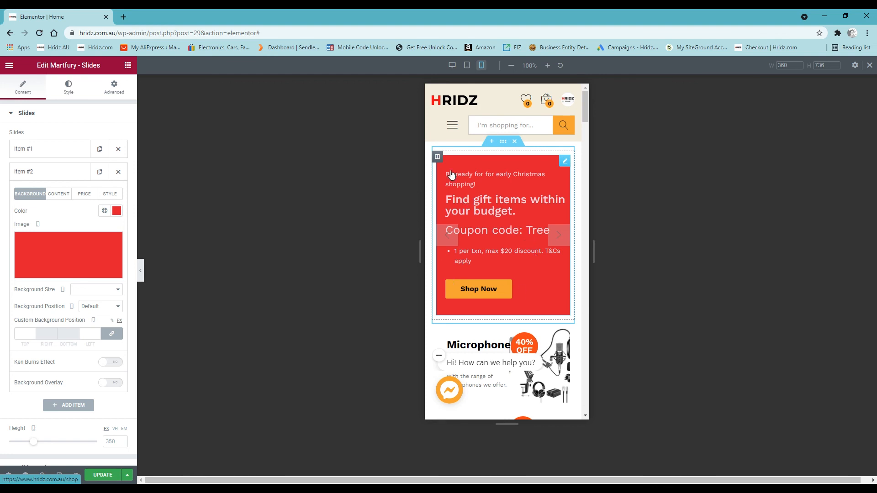
click(559, 235)
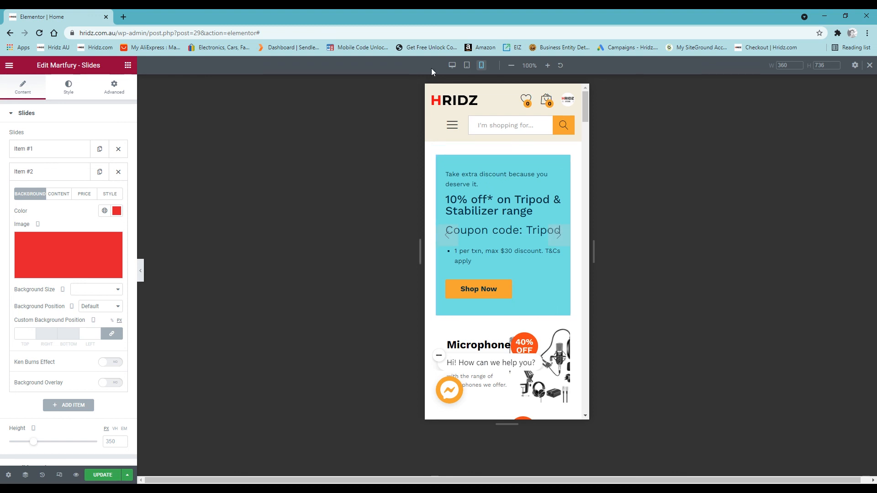
Step: In the tablet view, set the second slide's background image to the red square from the media library
click(467, 65)
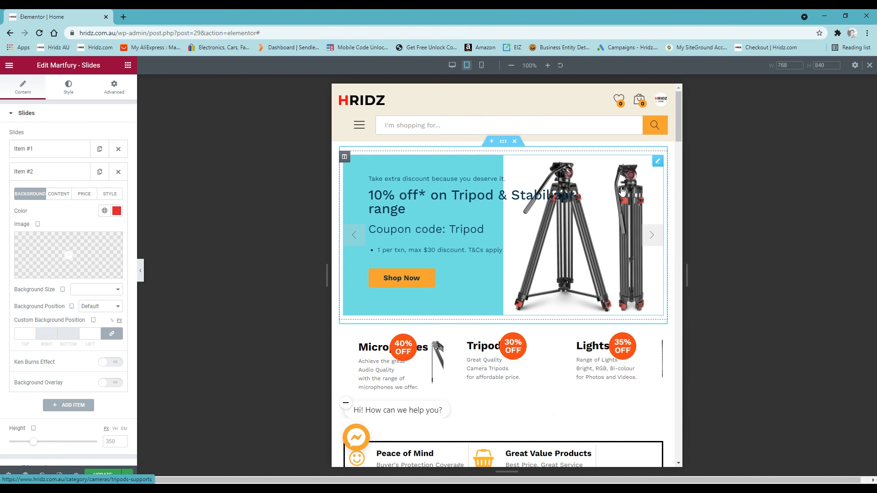
mouse_move(116, 257)
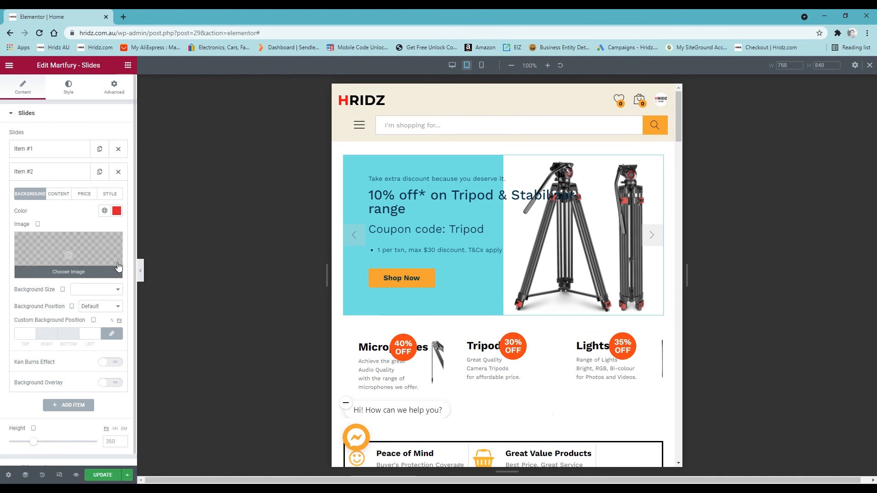
click(71, 255)
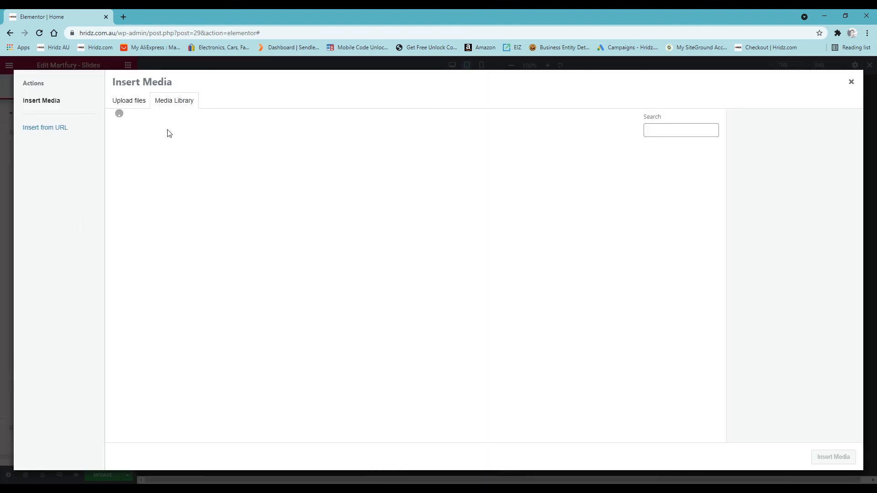
click(851, 81)
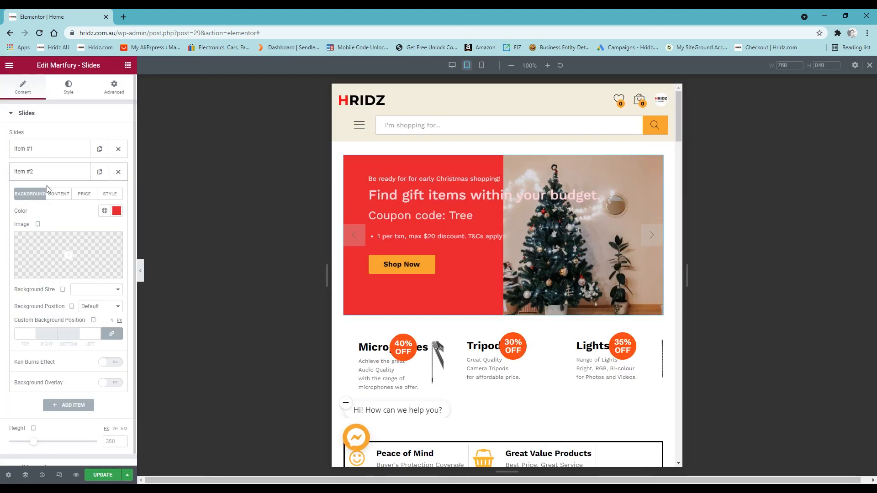
click(68, 253)
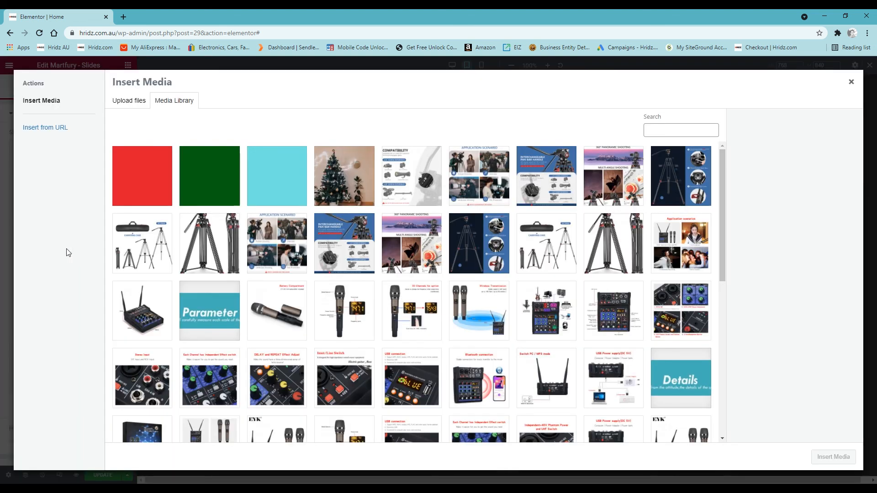
click(144, 175)
click(833, 457)
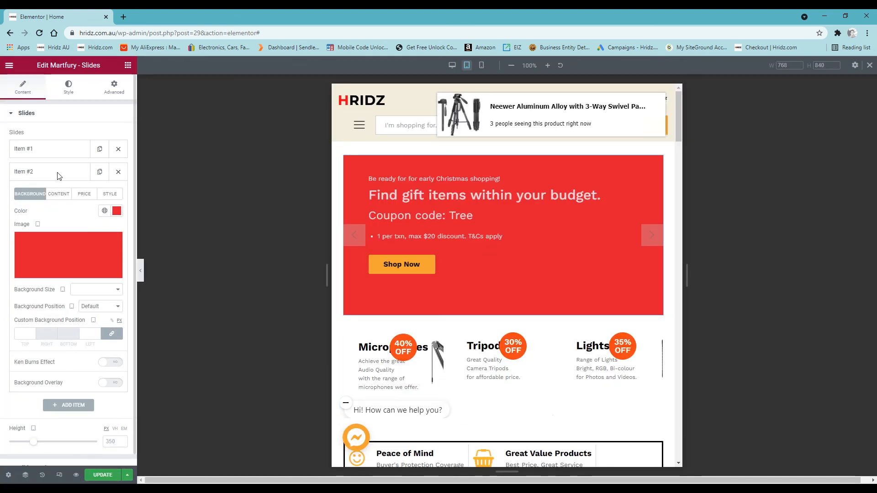
Step: Set the first slide's tablet background image to the turquoise 71E3E2-Square.jpg from the media library
click(50, 154)
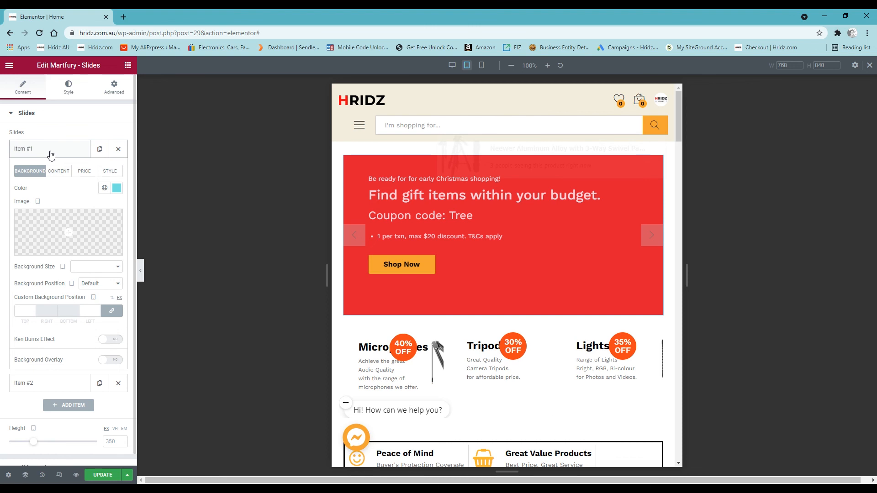
click(84, 229)
click(278, 176)
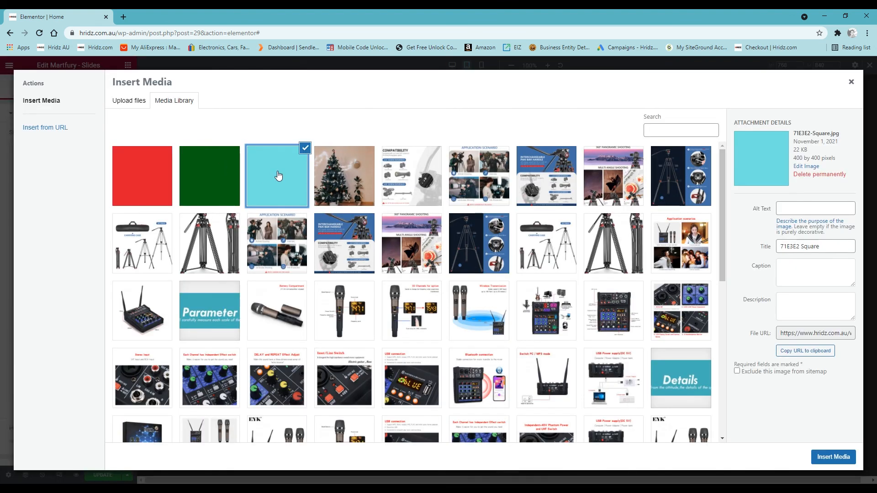
click(833, 457)
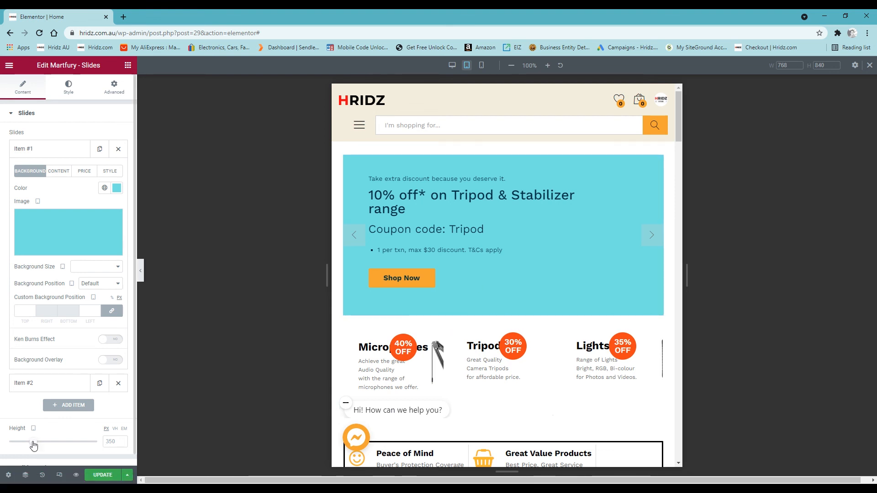
Step: Set the slider's tablet height to 300 px, and check the slides in the desktop and mobile views
drag(34, 442, 28, 447)
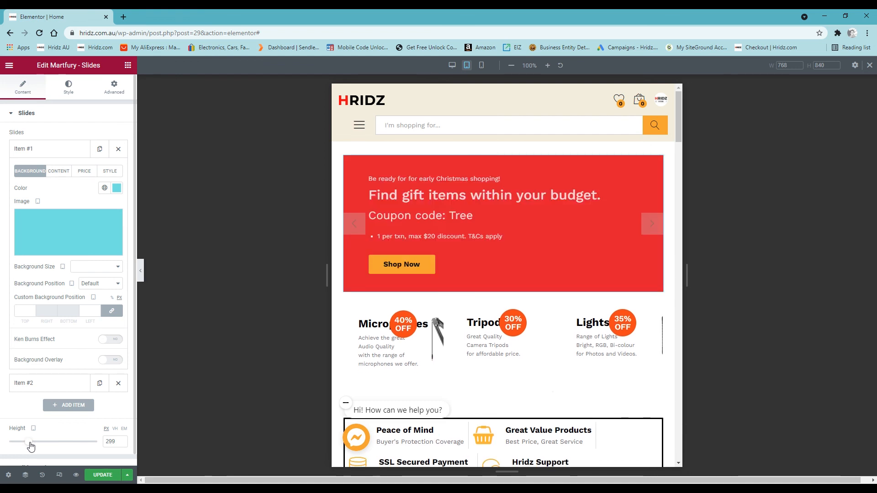
click(121, 439)
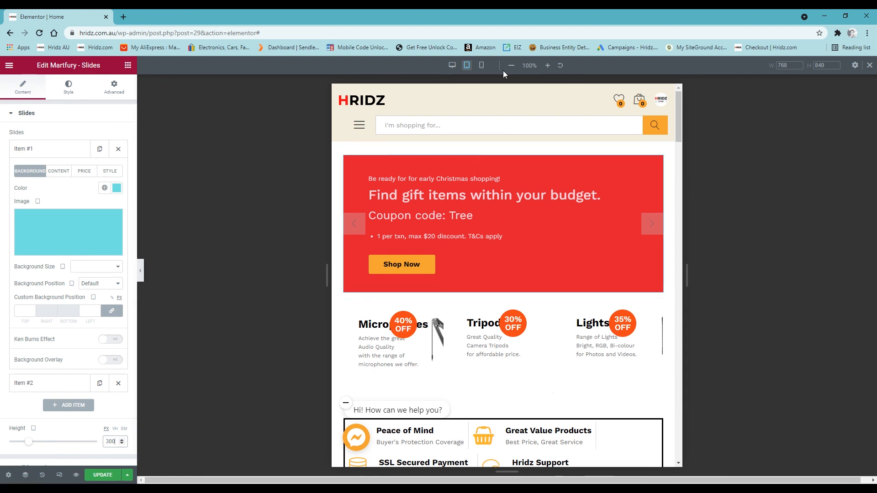
click(451, 65)
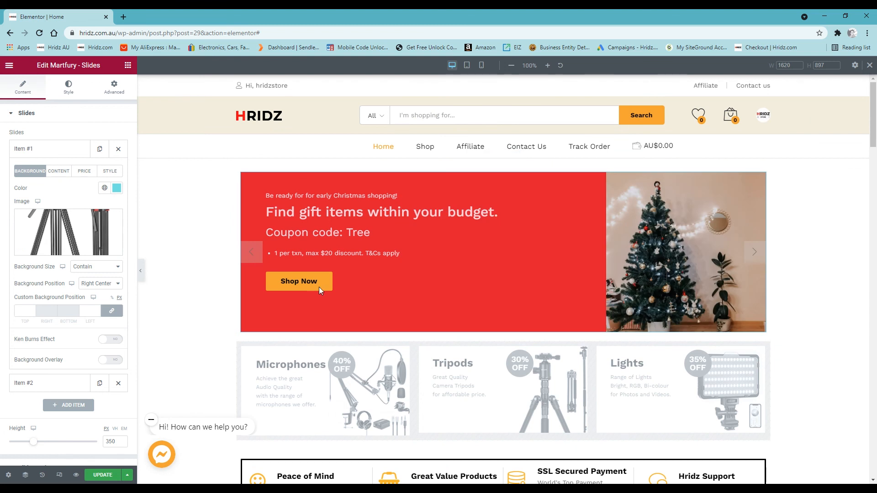
click(482, 66)
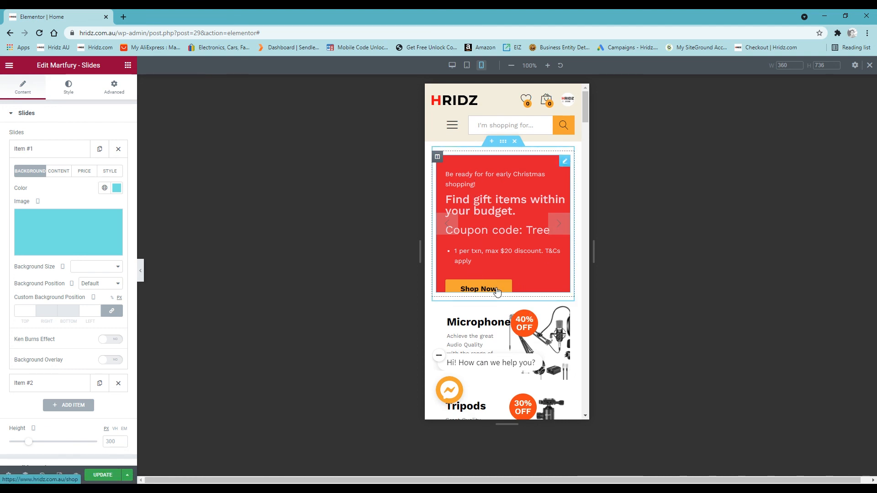
click(559, 223)
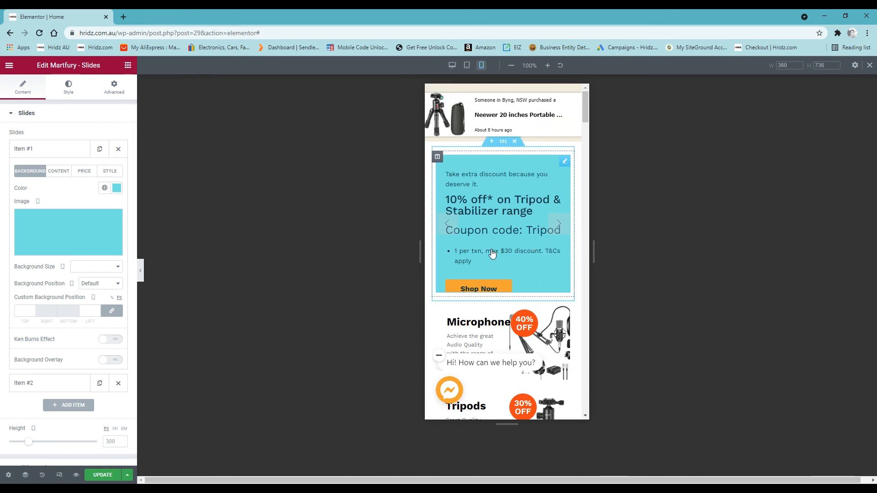
Step: Reduce the slides' top padding to 10 px in the mobile view's style settings
click(70, 93)
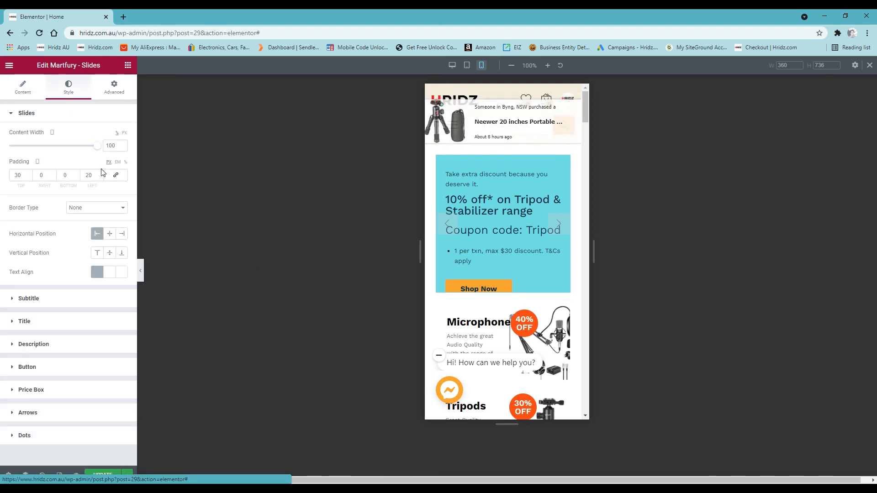
click(28, 178)
click(28, 178)
click(27, 178)
click(27, 177)
click(28, 178)
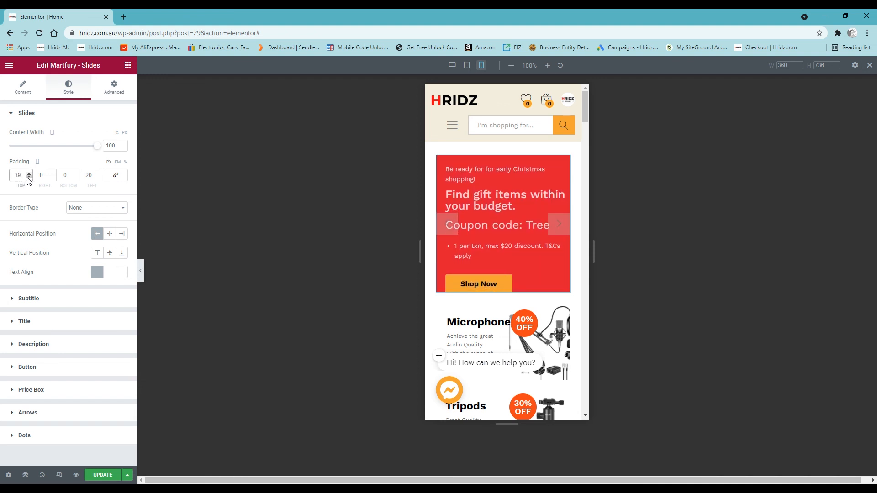
click(28, 178)
click(28, 178)
click(28, 177)
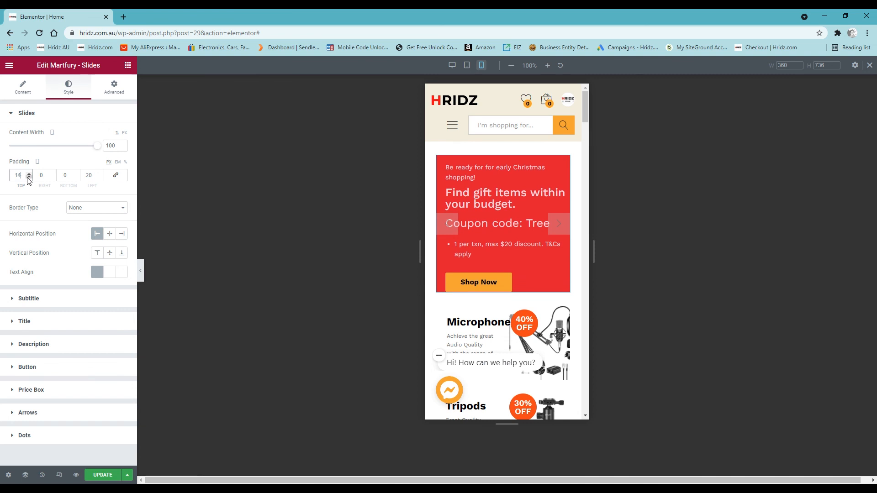
click(28, 177)
click(28, 178)
click(28, 178)
click(28, 178)
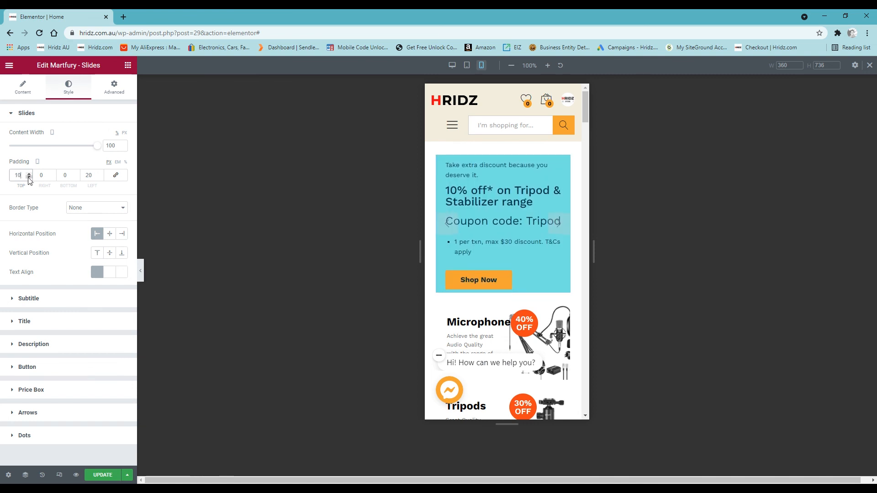
Step: Set the slides' left and right padding to 15 px each for the mobile view
drag(92, 175, 79, 174)
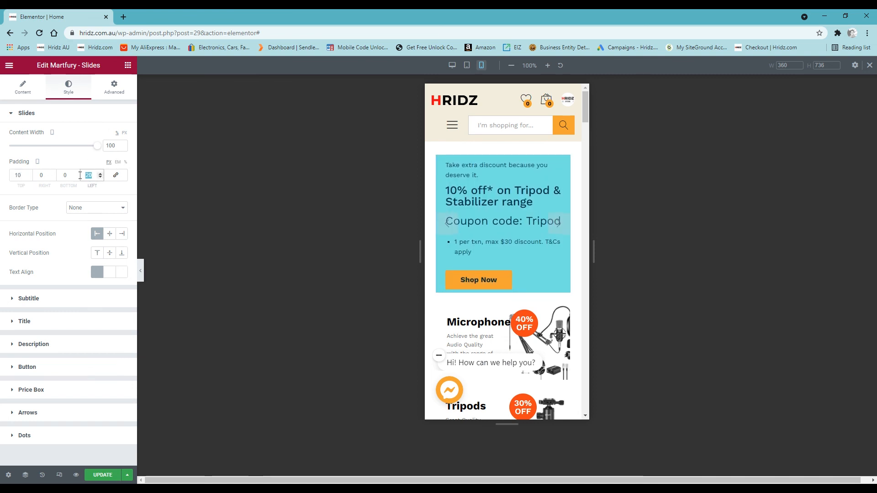
text(10)
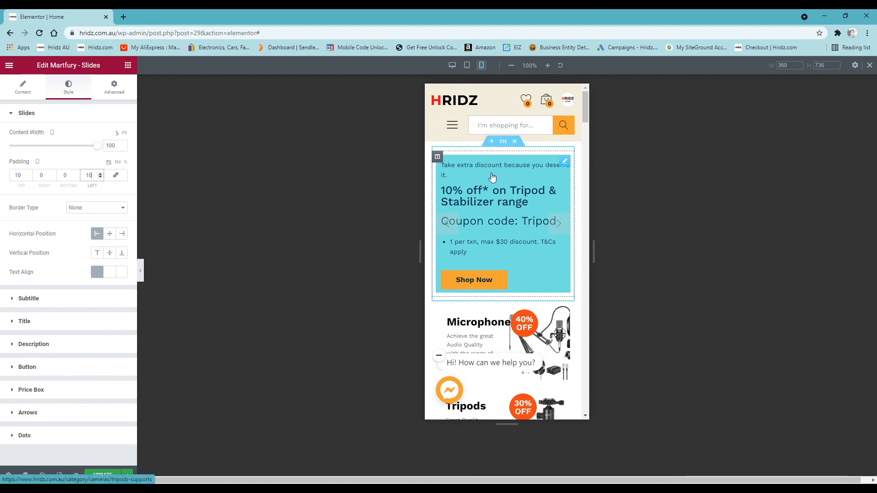
key(Up)
key(Up)
key(Up)
key(Up)
key(Up)
drag(21, 179, 13, 179)
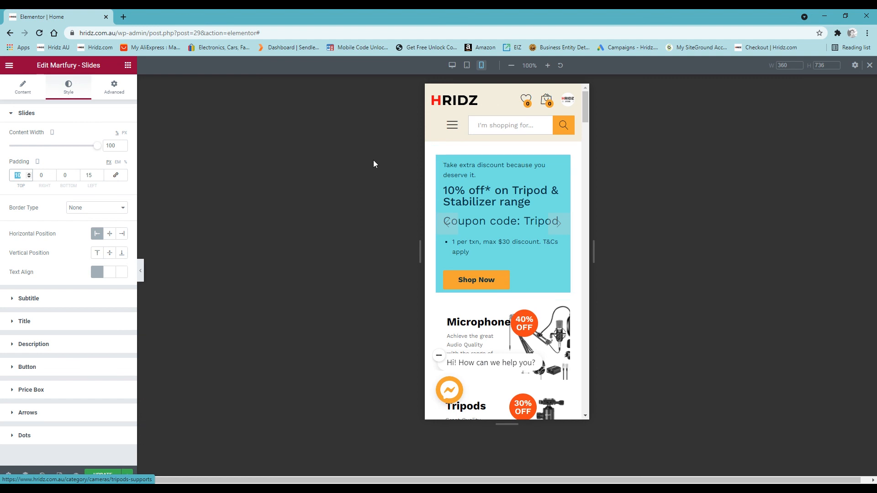
double_click(39, 179)
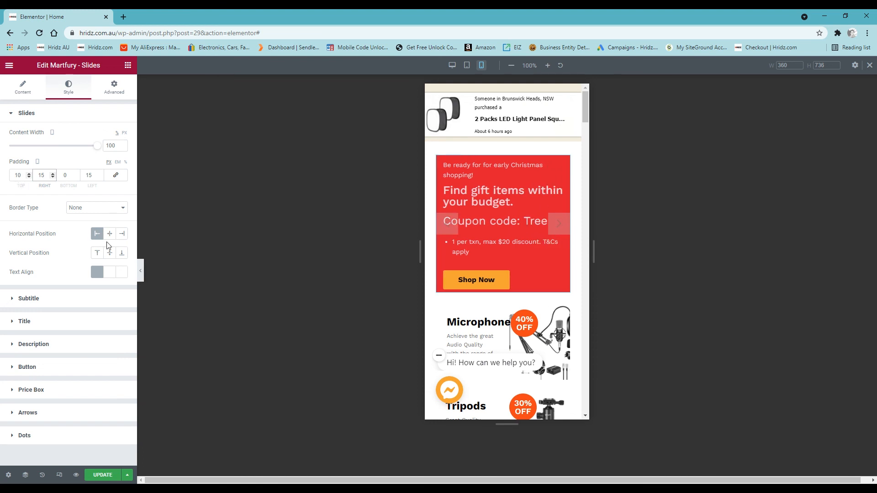
Step: Check the other slide in the mobile view, and review the slider in the tablet and desktop views
click(556, 225)
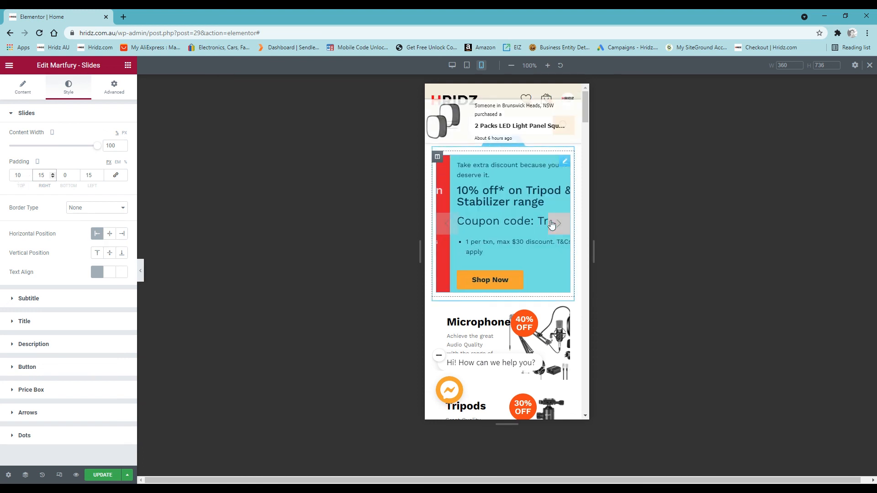
click(466, 65)
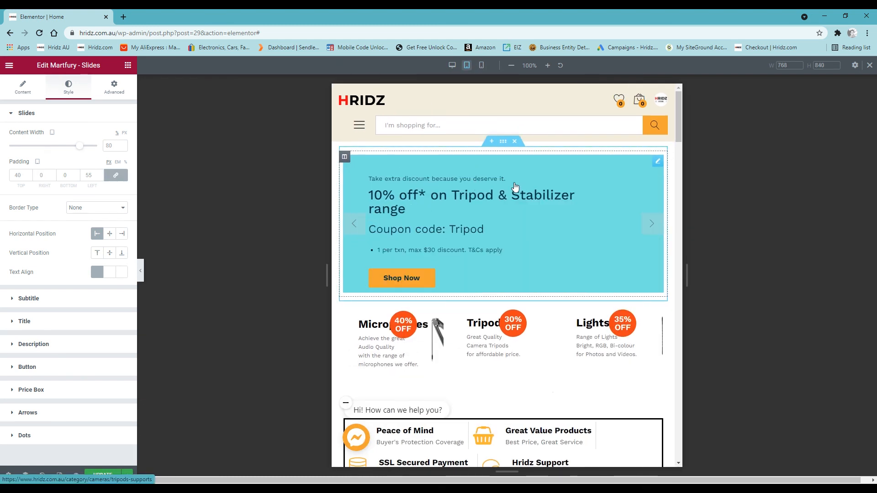
scroll(501, 368, down, 5)
scroll(501, 368, up, 5)
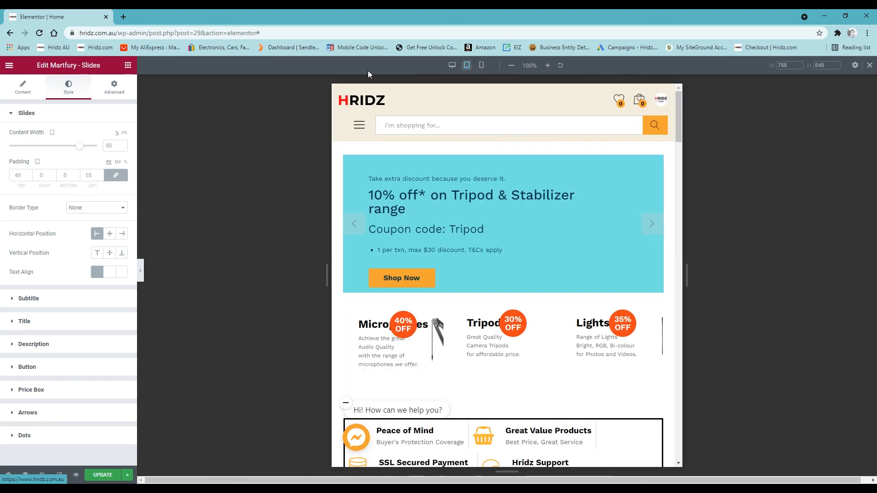
click(453, 65)
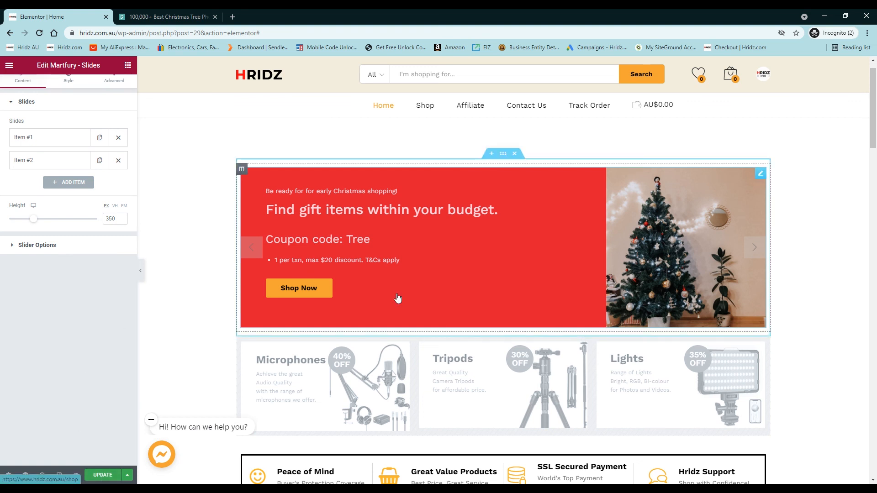
scroll(398, 298, up, 1)
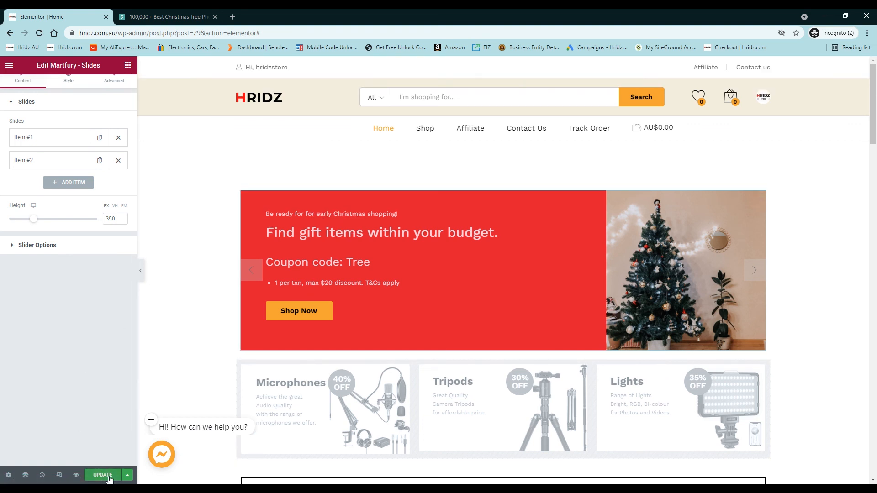
click(102, 476)
drag(117, 30, 60, 31)
key(ctrl+c)
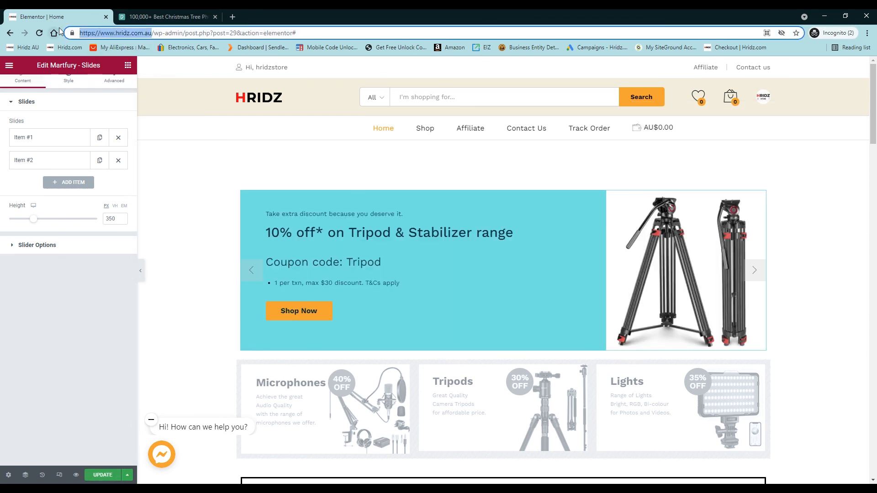
click(867, 33)
click(803, 73)
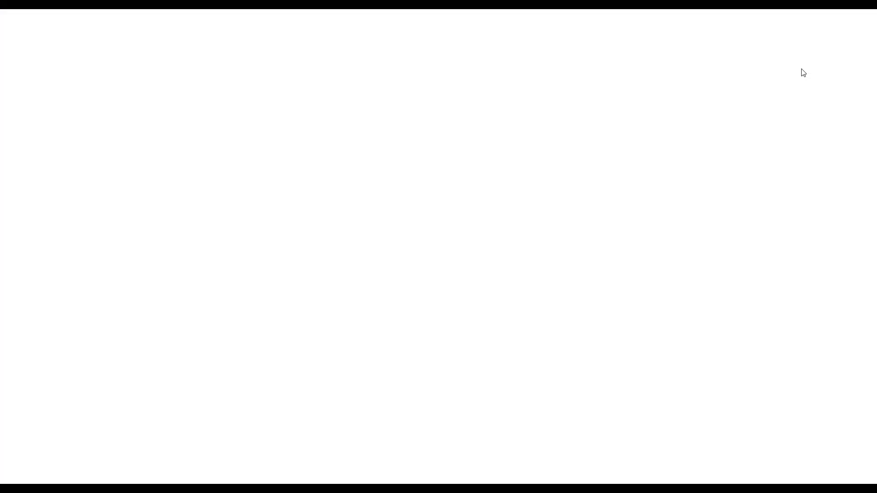
key(ctrl+v)
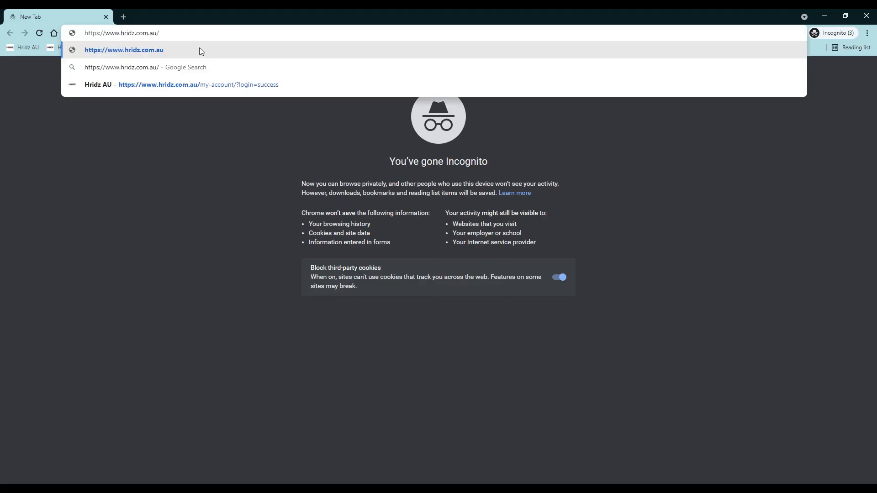
key(Return)
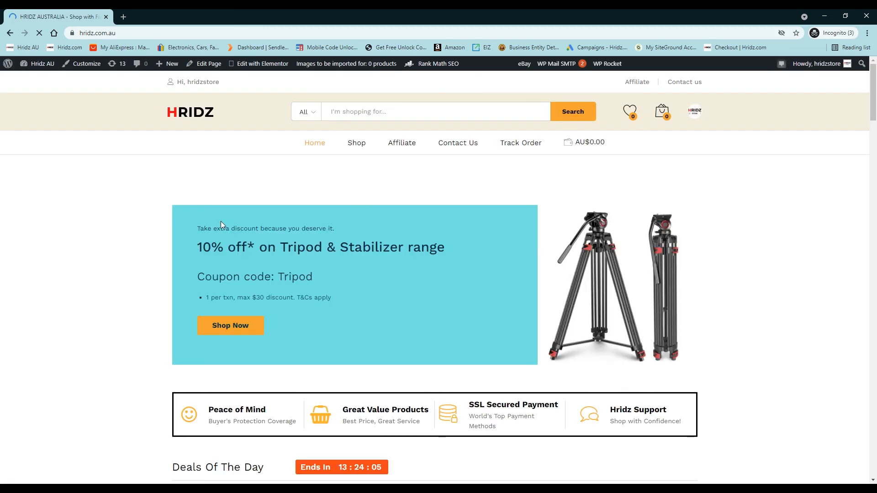
Step: Examine the new slider and its surrounding spacing on the live home page
scroll(375, 177, down, 1)
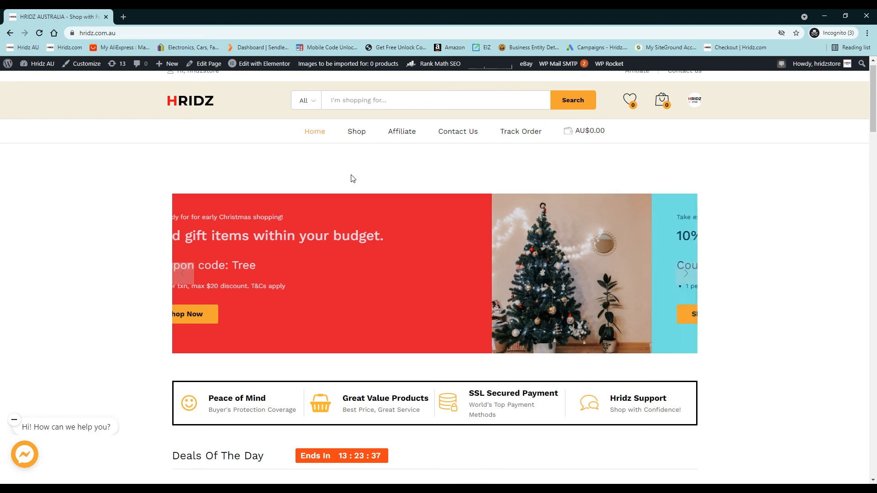
scroll(284, 219, down, 2)
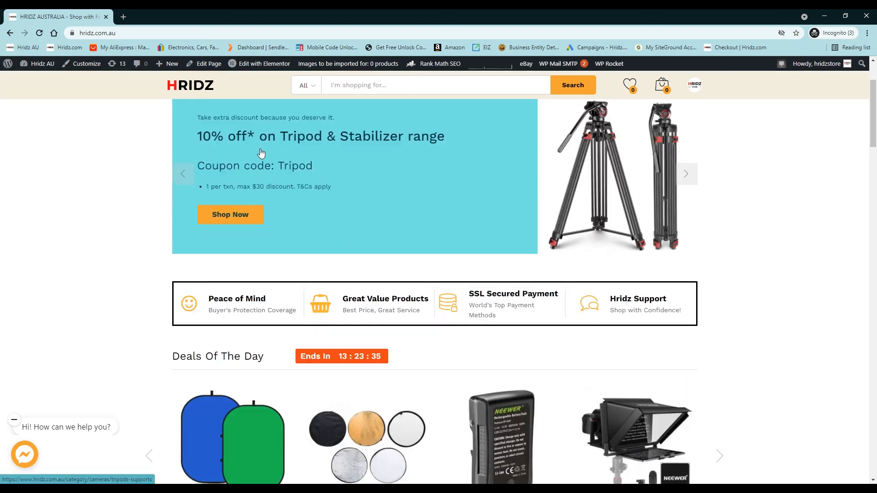
scroll(228, 183, up, 1)
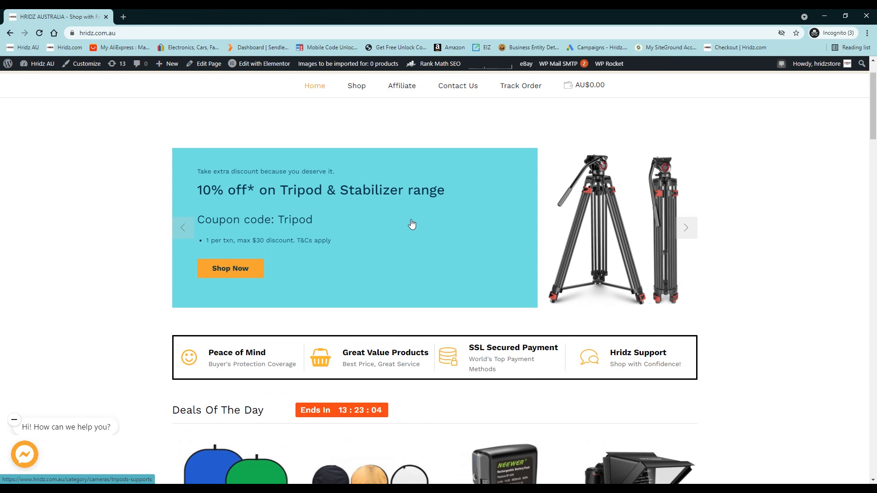